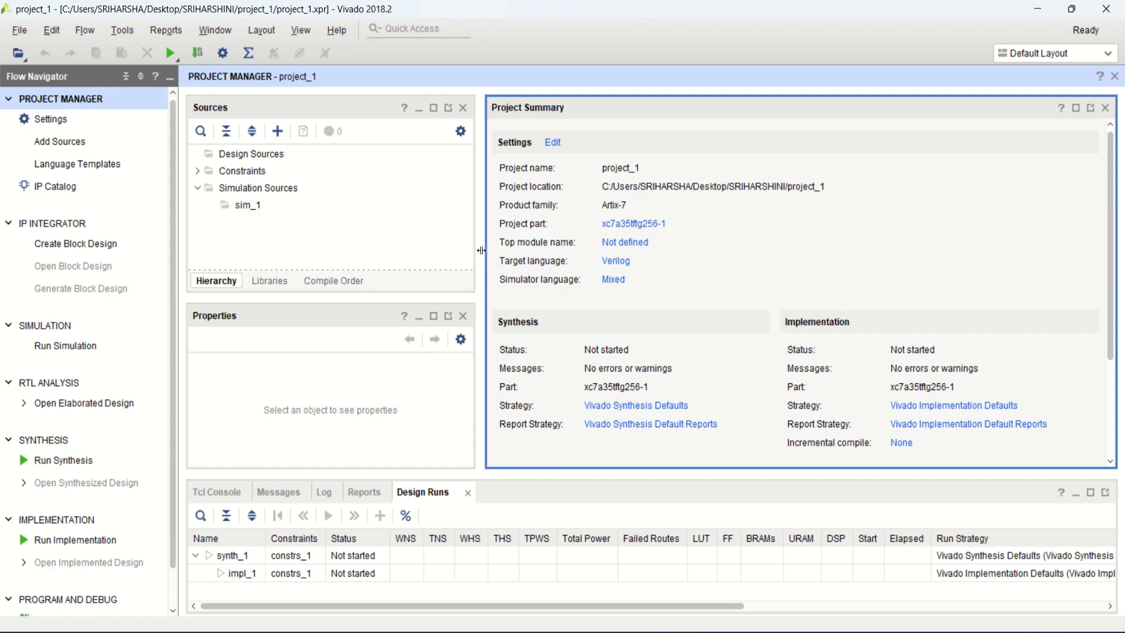
Create a new Verilog design source file named fulladder in the Add Sources wizard.
click(278, 134)
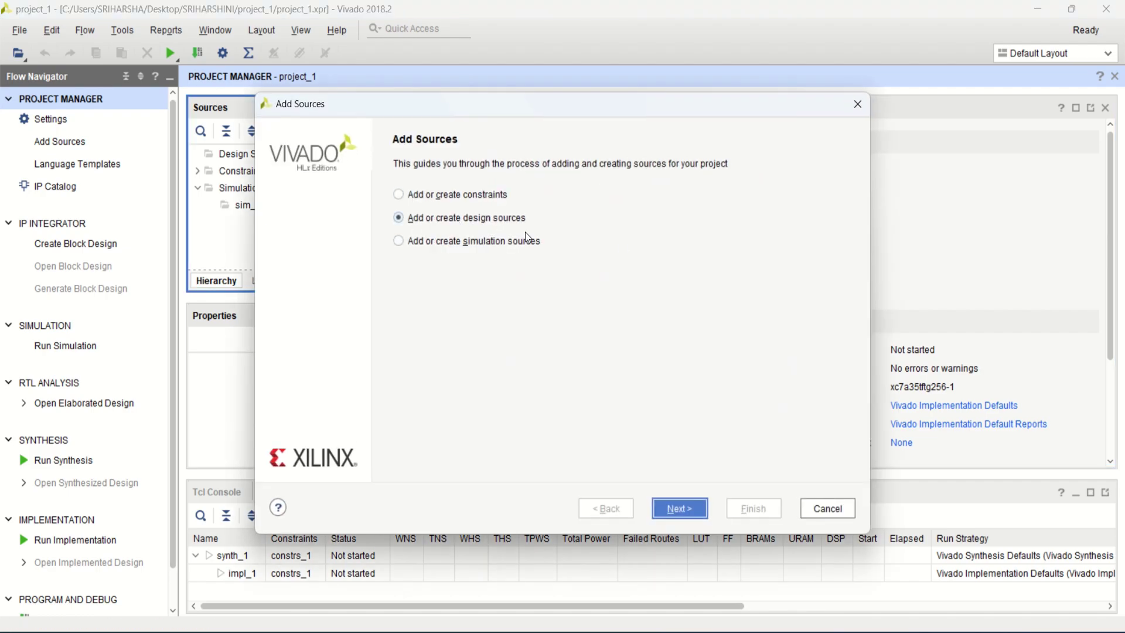
click(687, 509)
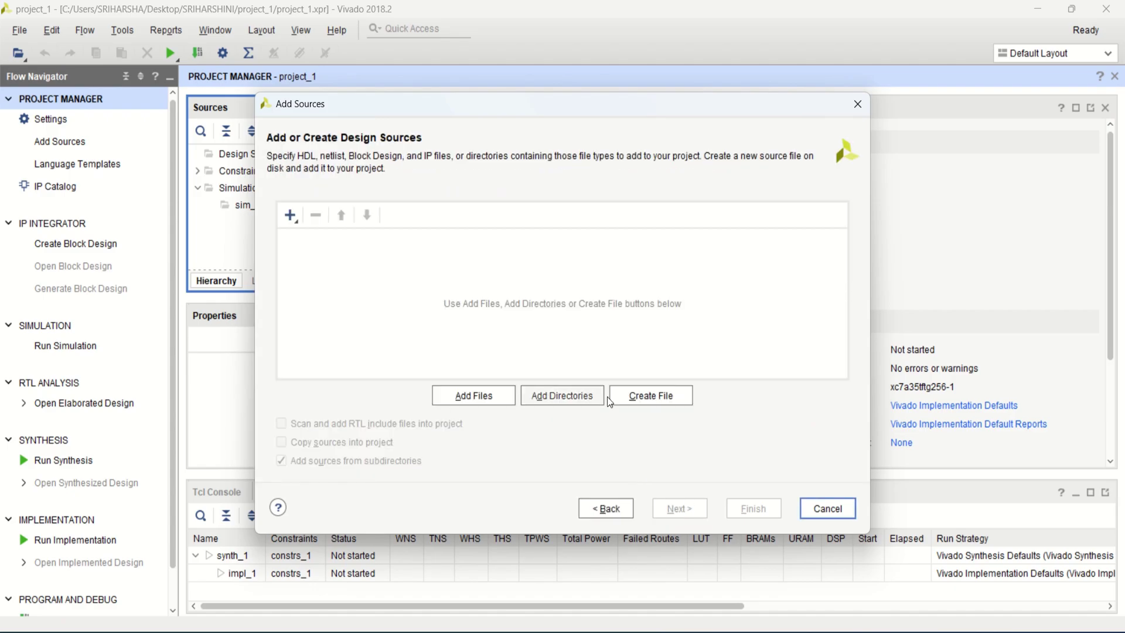
click(663, 398)
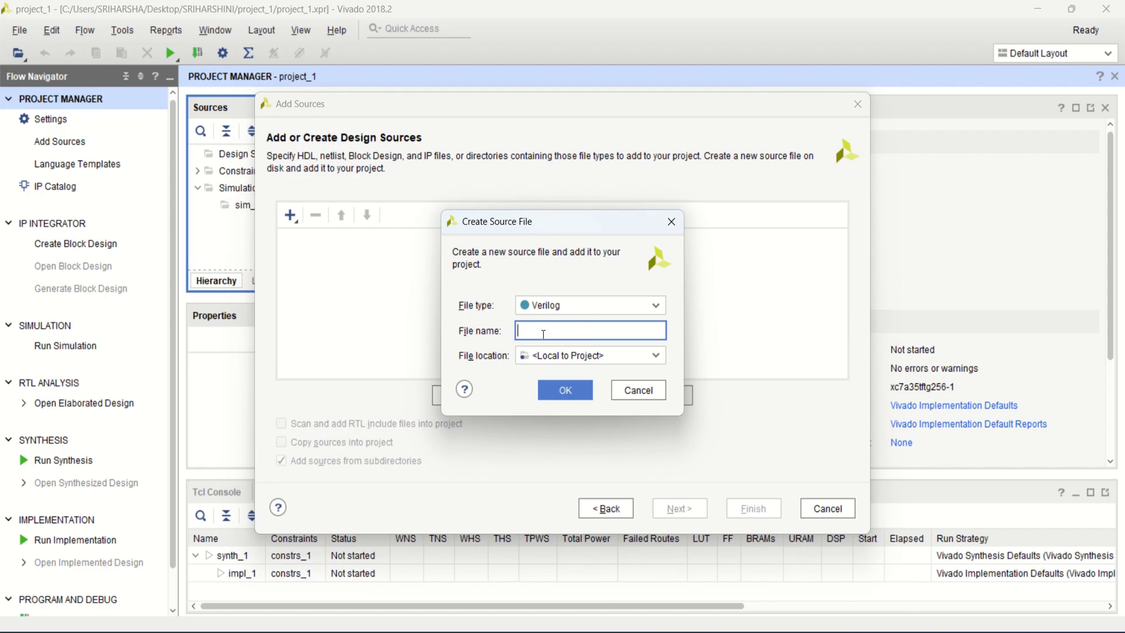
text(fulladder)
click(558, 389)
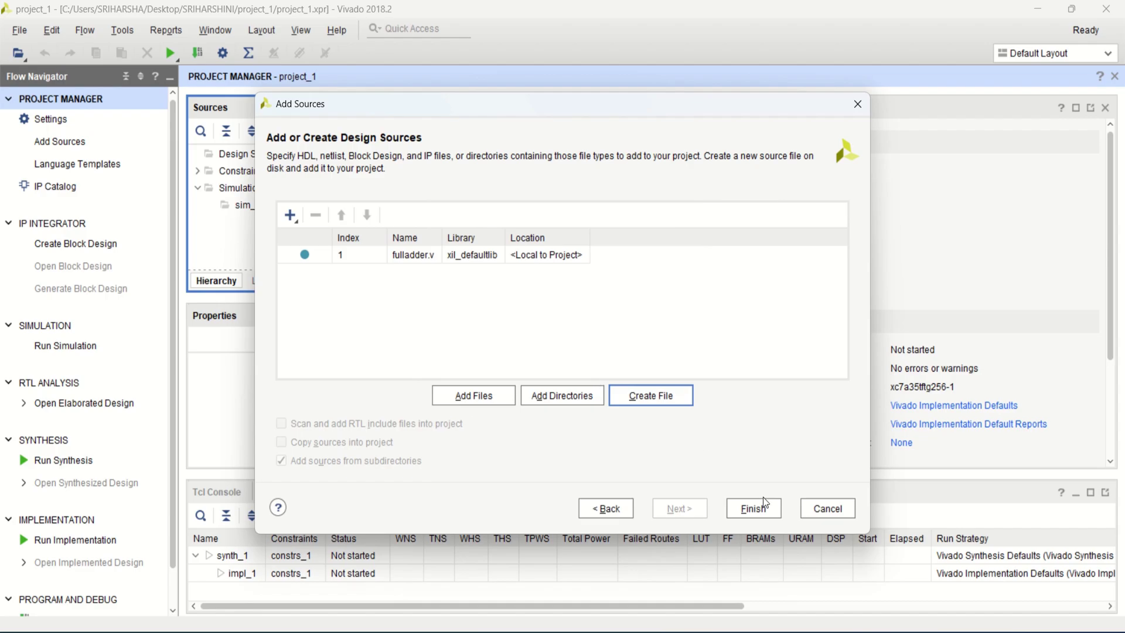
In Define Module, enter ports a,b,cin as inputs and a second row s,cout as outputs.
click(751, 507)
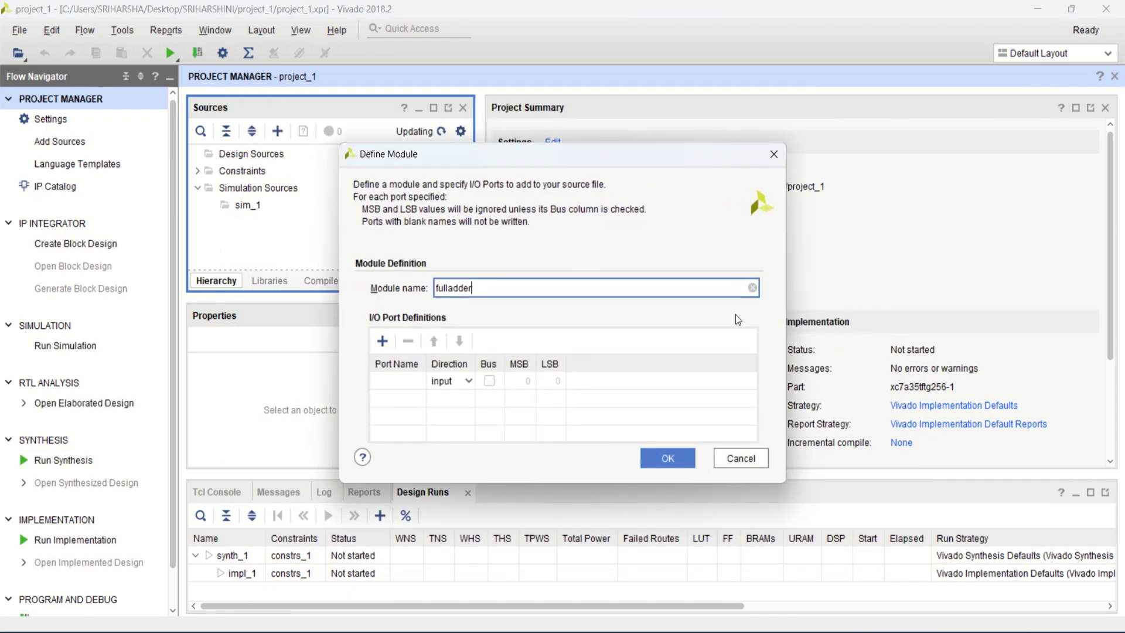
click(405, 381)
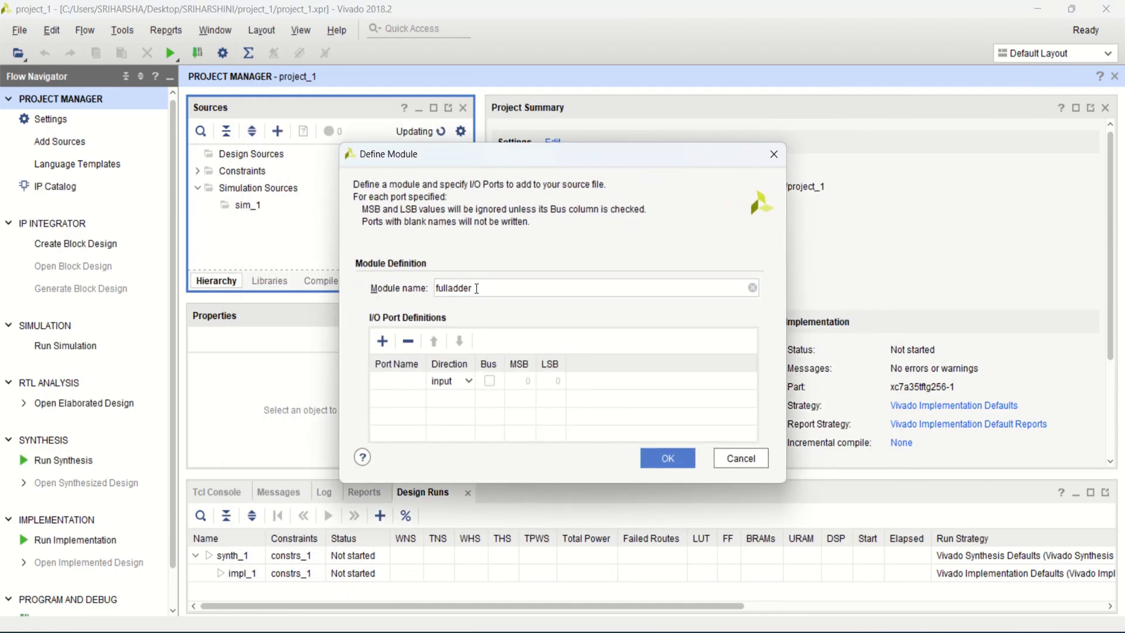
click(477, 288)
click(405, 382)
text(a,b,cin)
click(388, 399)
text(s)
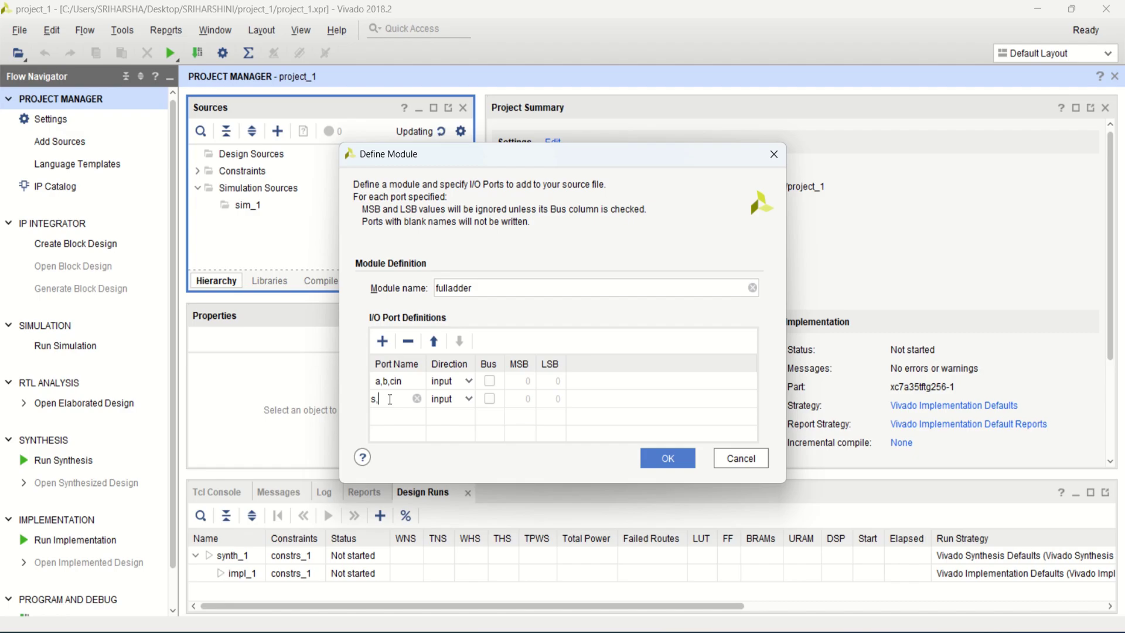
text(,cout)
click(466, 401)
click(460, 427)
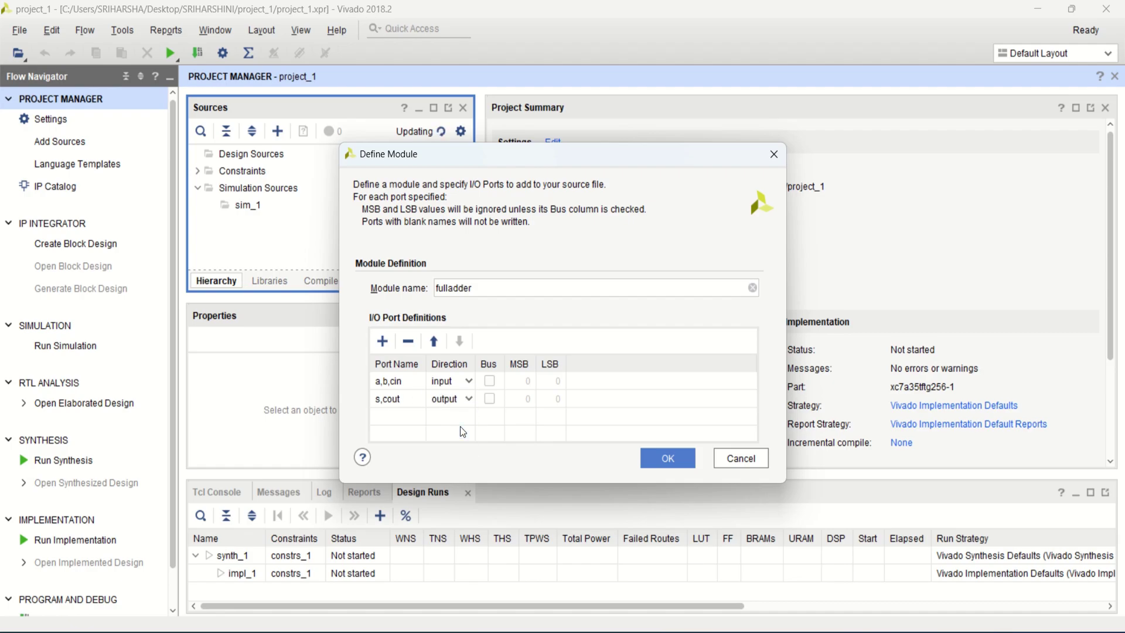
Open fulladder.v and add the line assign s = a^b^cin; after the port list.
click(667, 459)
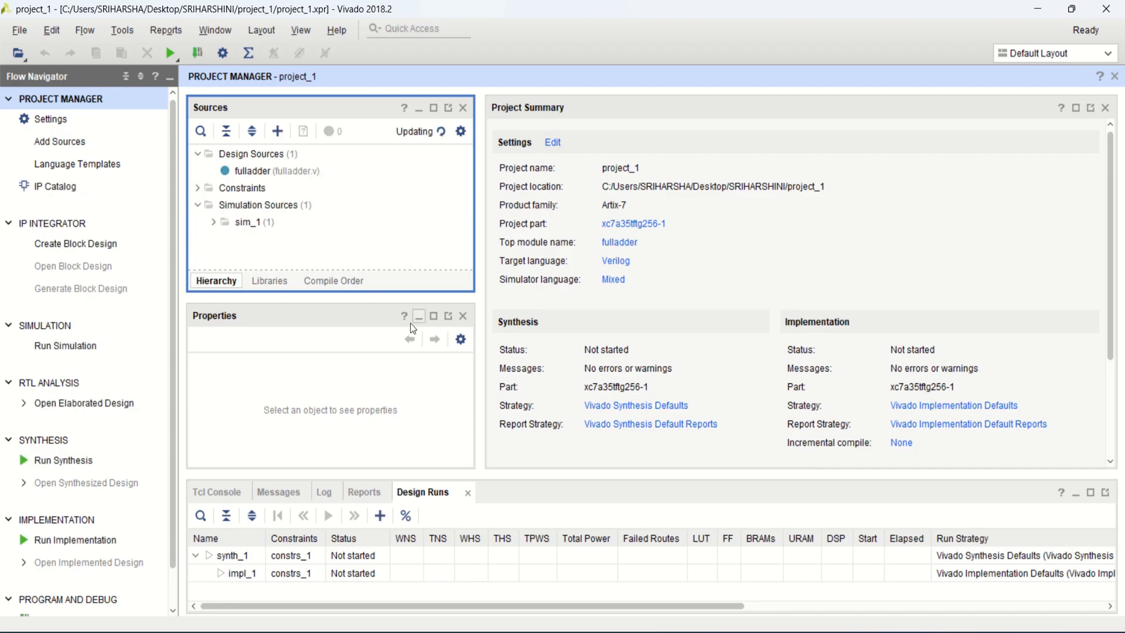
double_click(270, 171)
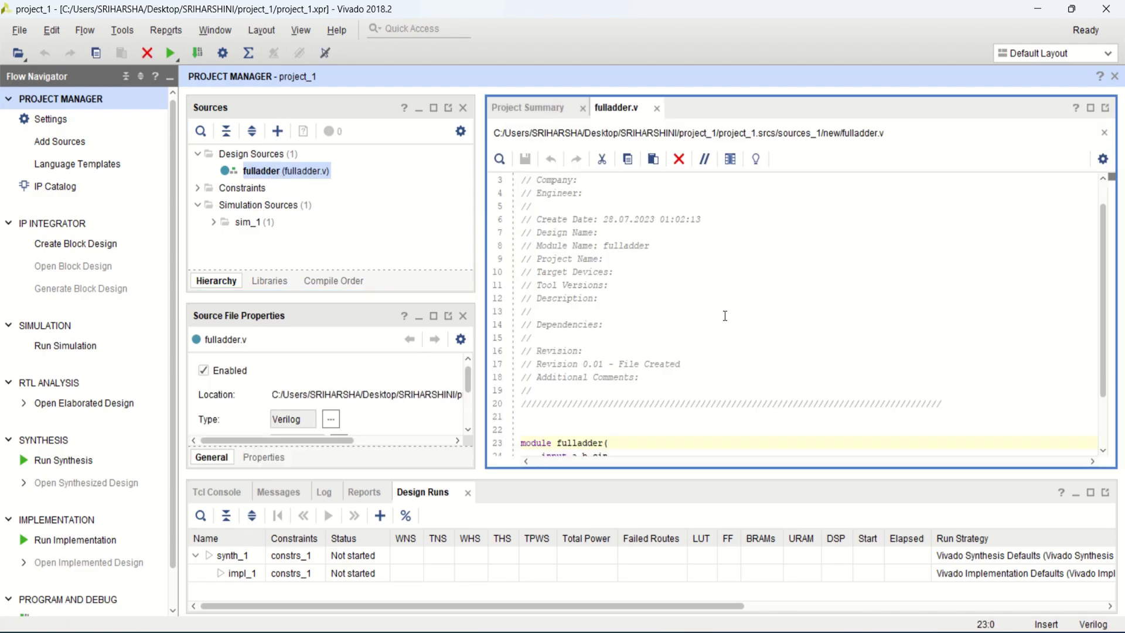
scroll(724, 328, down, 2)
click(567, 415)
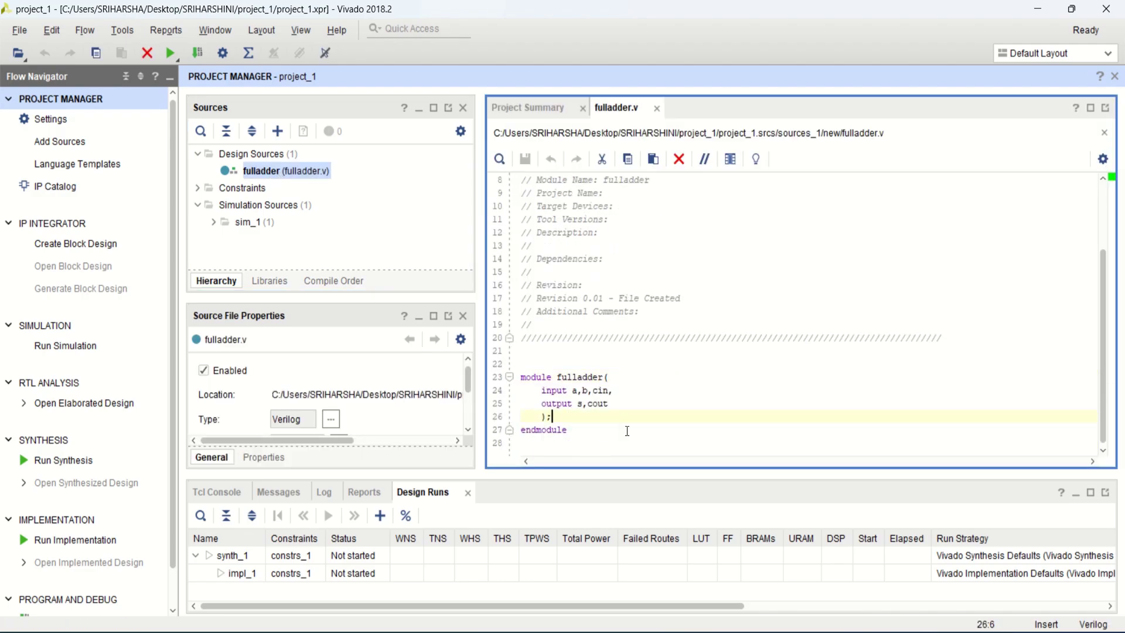
key(Return)
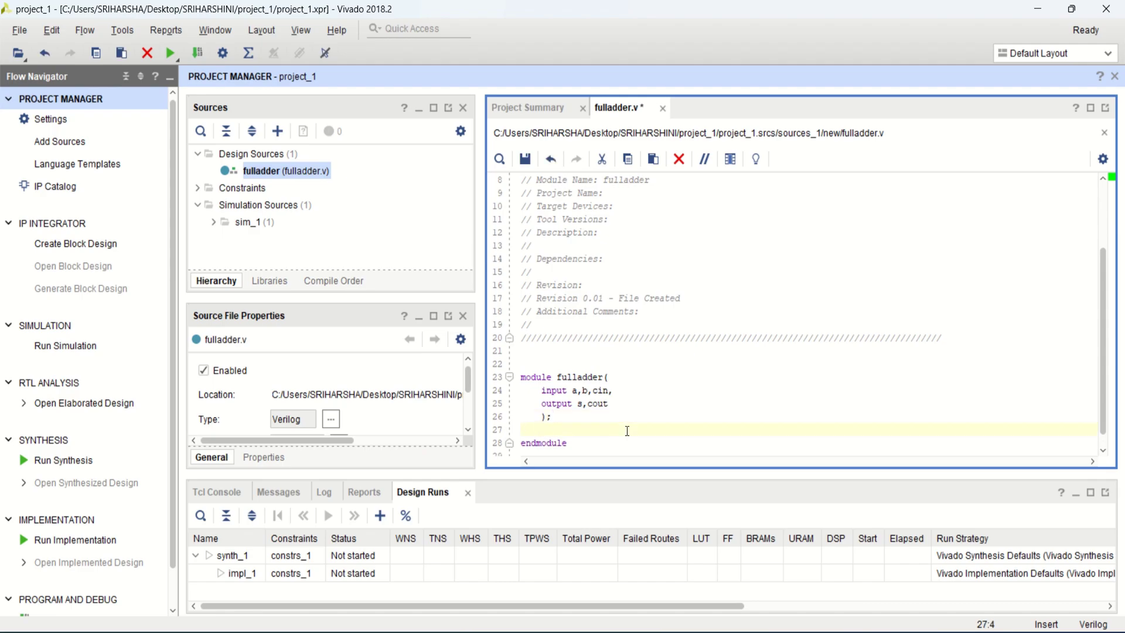
text(assign s = )
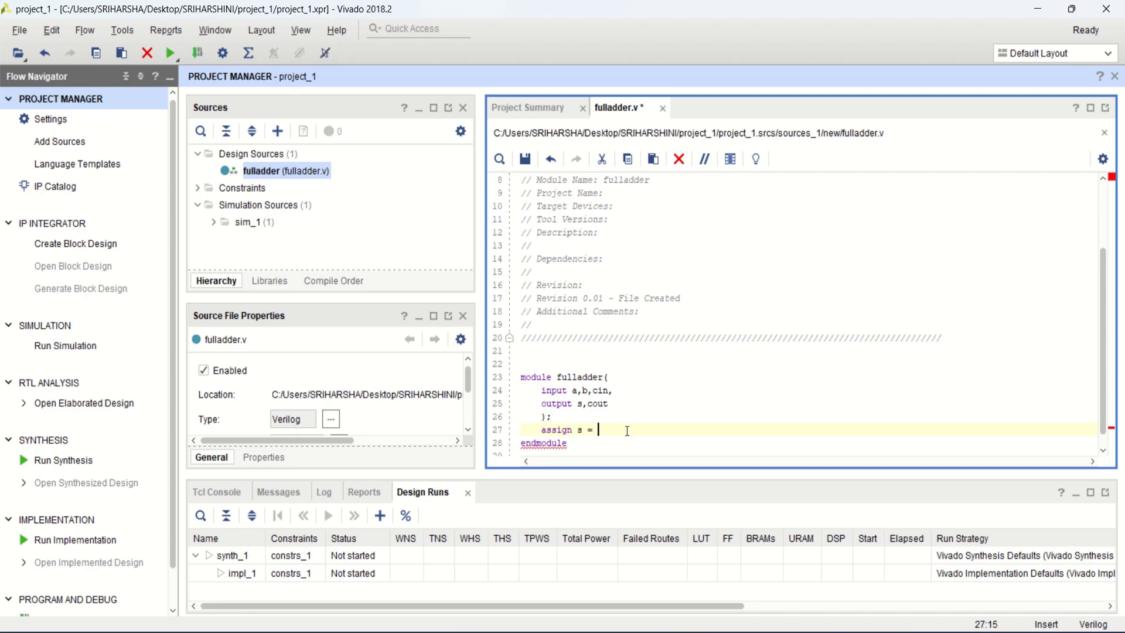
text(a^b^cin;)
Add the carry line assign cout = (a&b)|(b&cin)|(a&cin);.
key(Return)
text(ass)
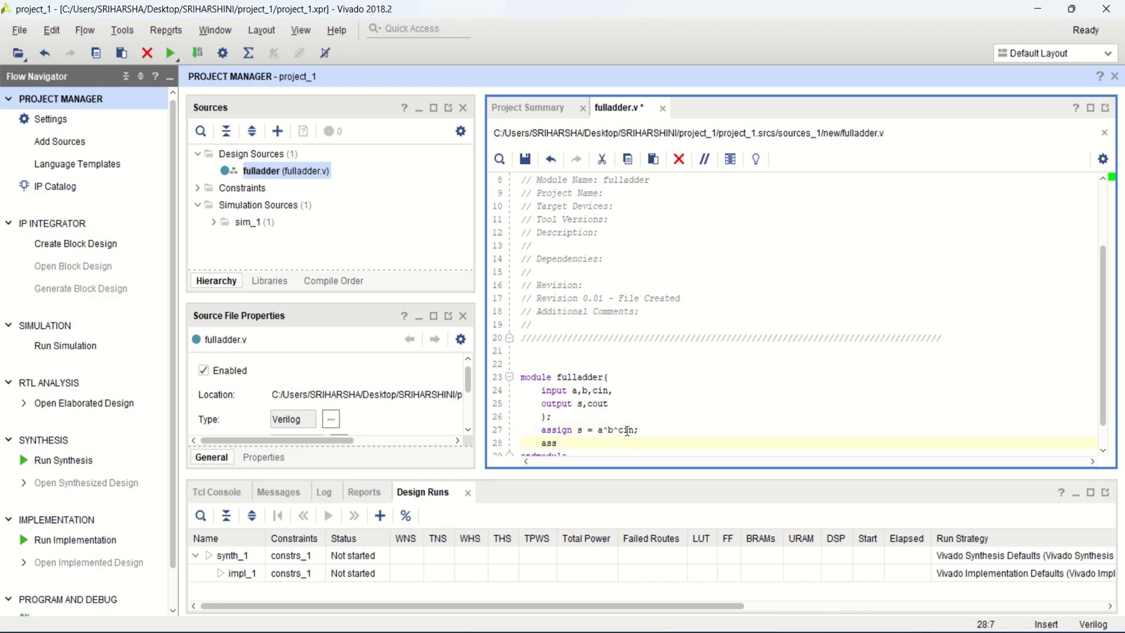
text(ign cout)
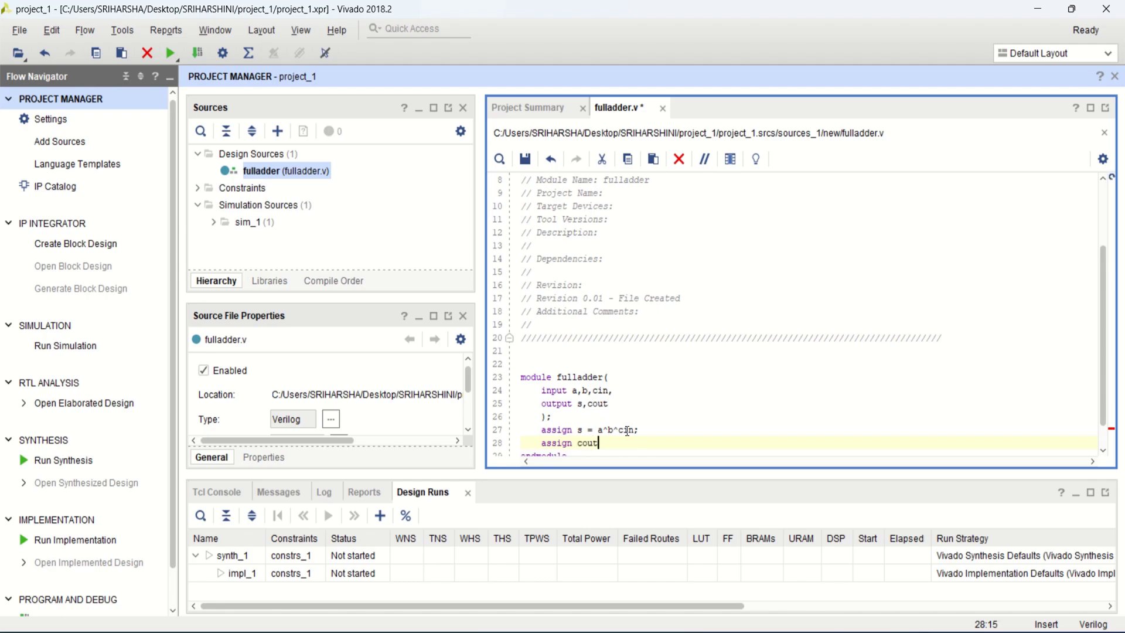
text( = ()a)
key(BackSpace)
key(BackSpace)
text(a&b))
text( (b&cin)|(a&cin);)
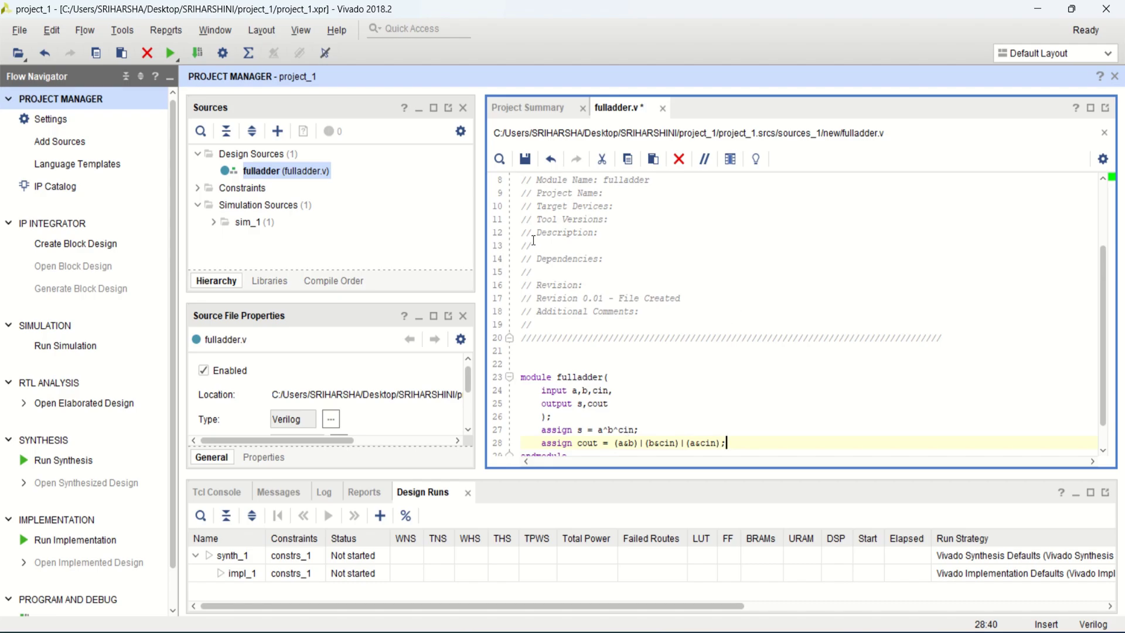
Save fulladder.v and open the Tools menu.
click(526, 158)
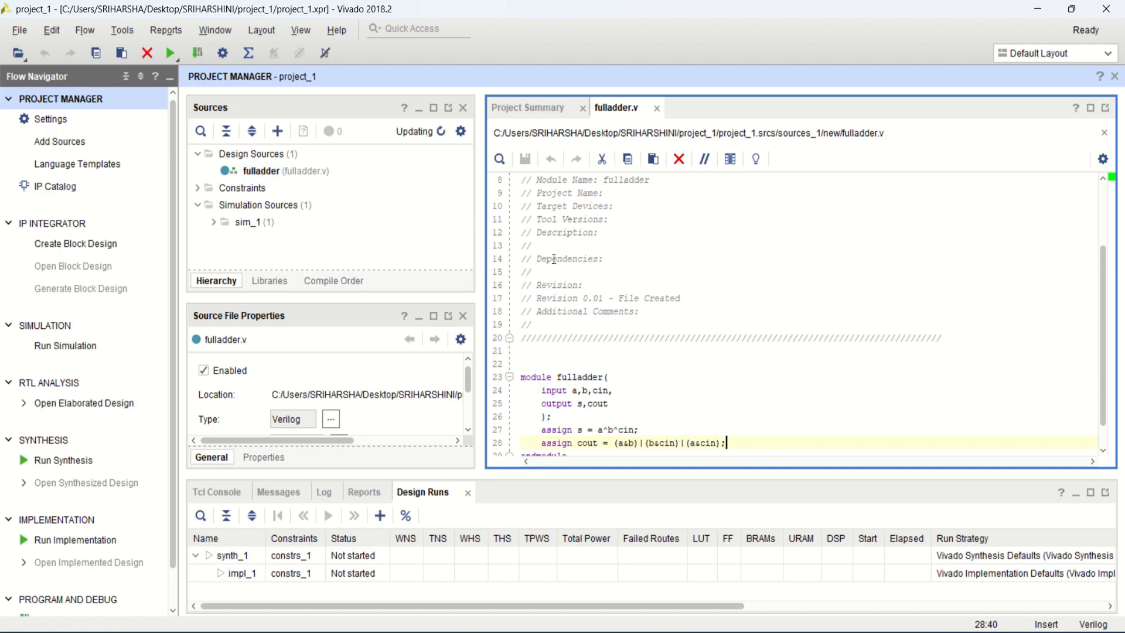
scroll(576, 296, down, 1)
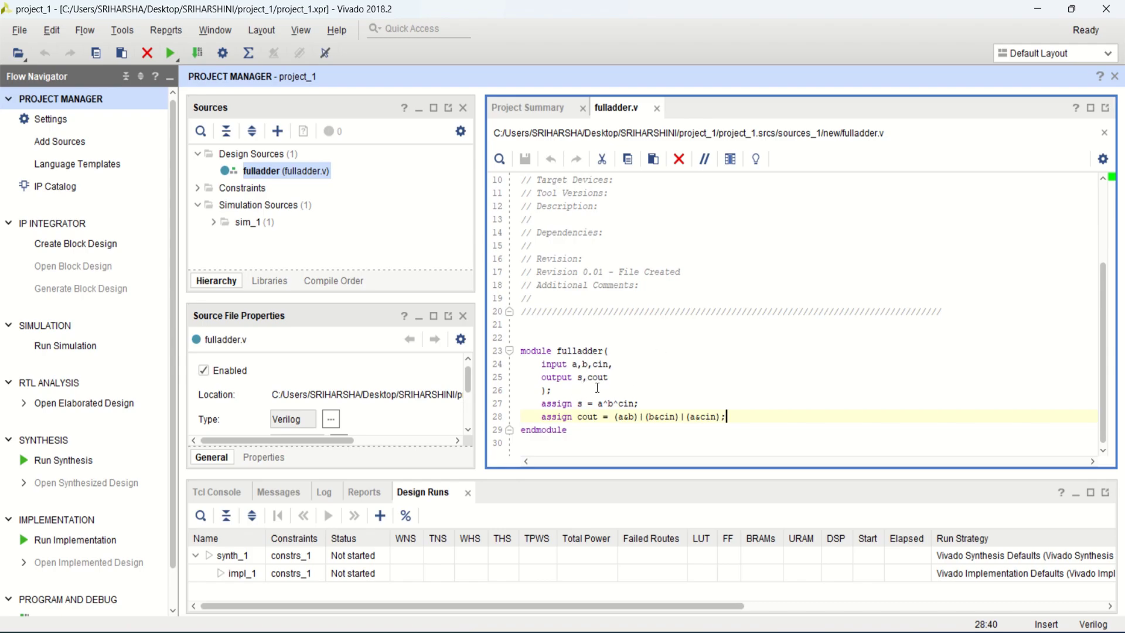
click(686, 343)
click(122, 30)
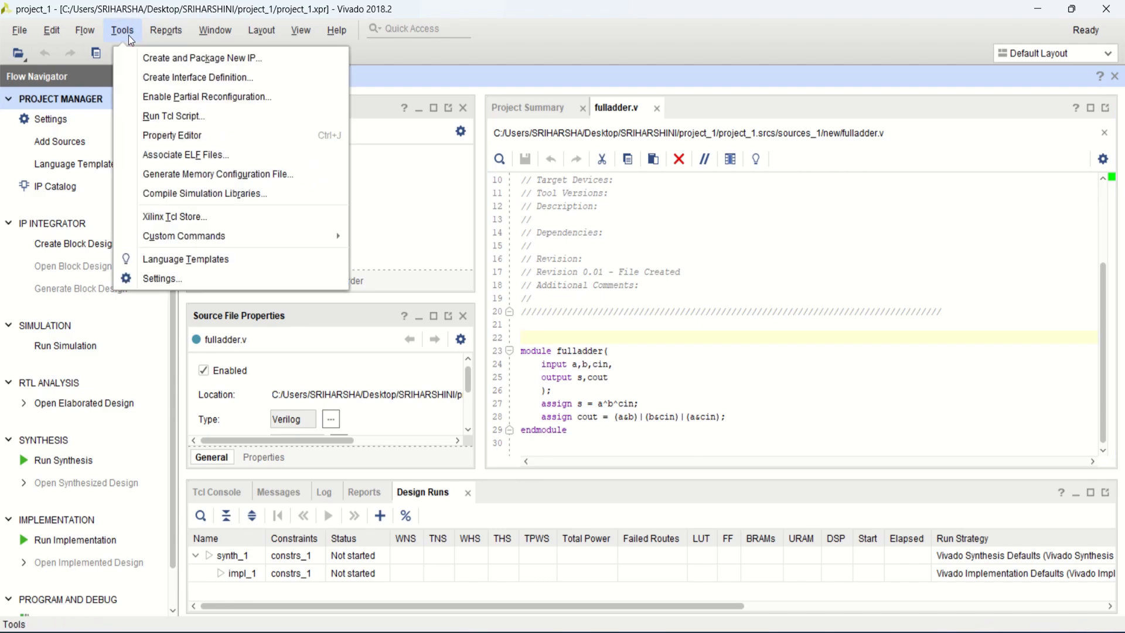
Run Create and Package New IP to package the current project at the default IP location.
click(240, 61)
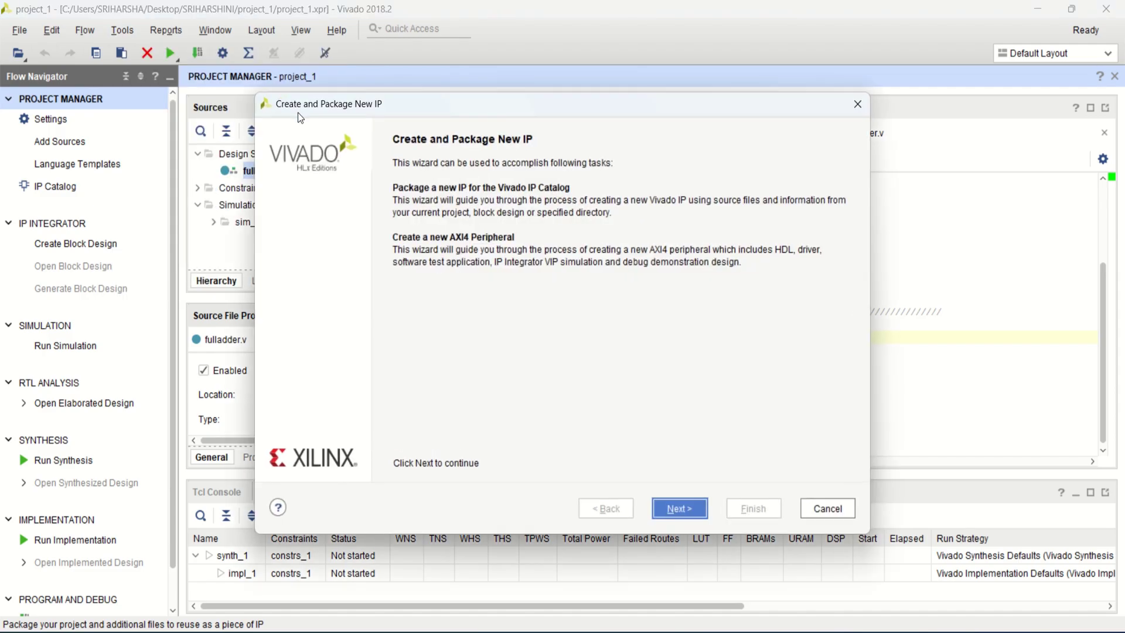
click(682, 508)
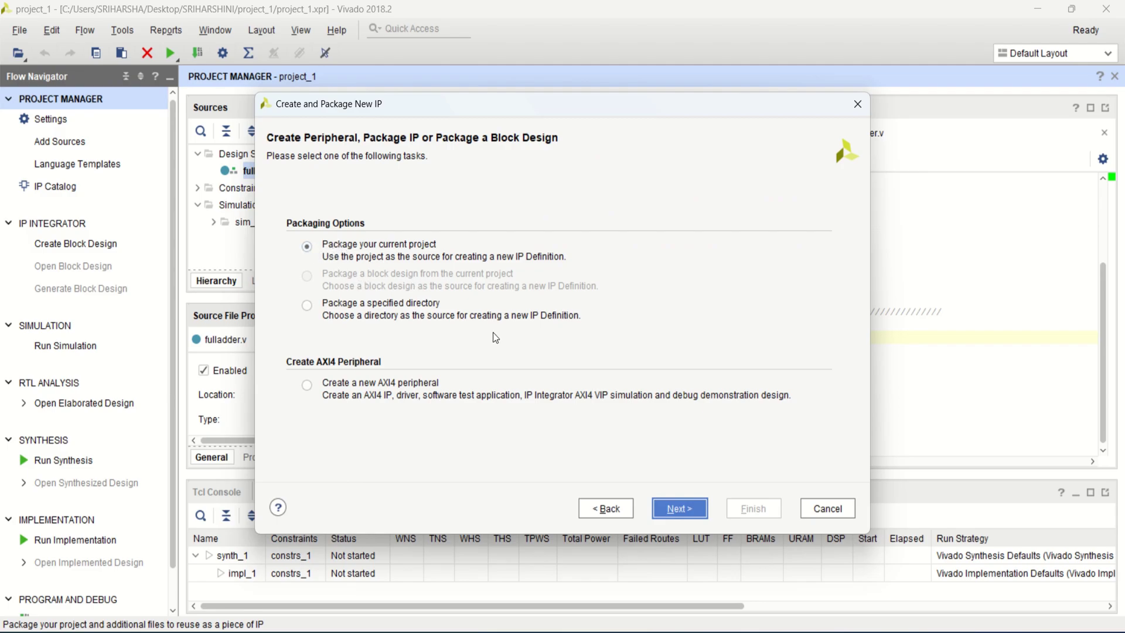
click(688, 510)
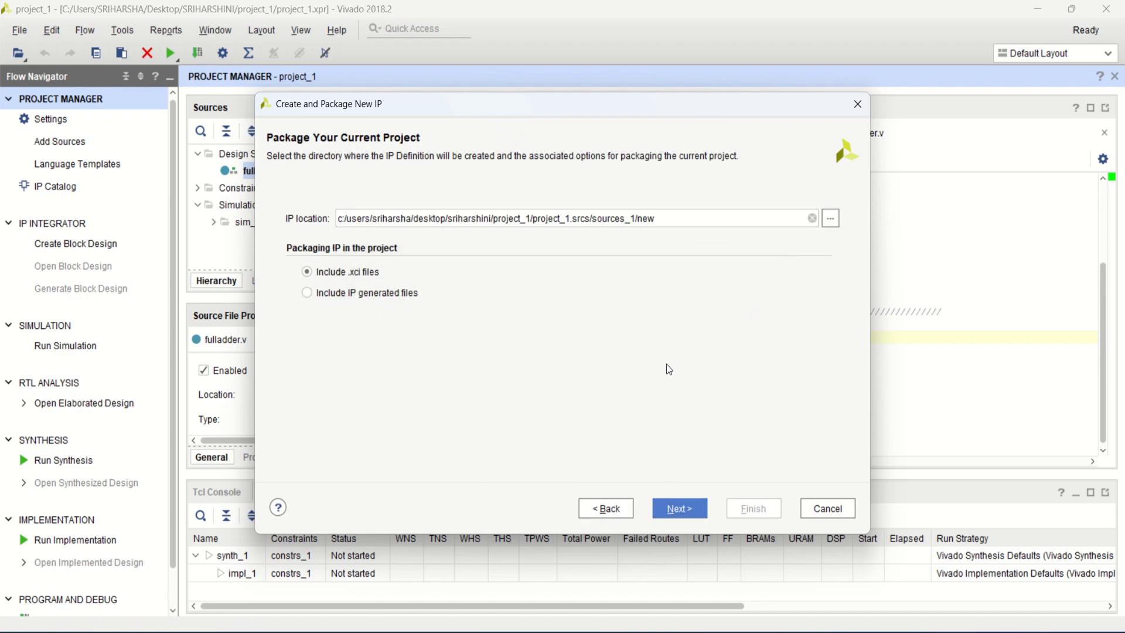
click(664, 218)
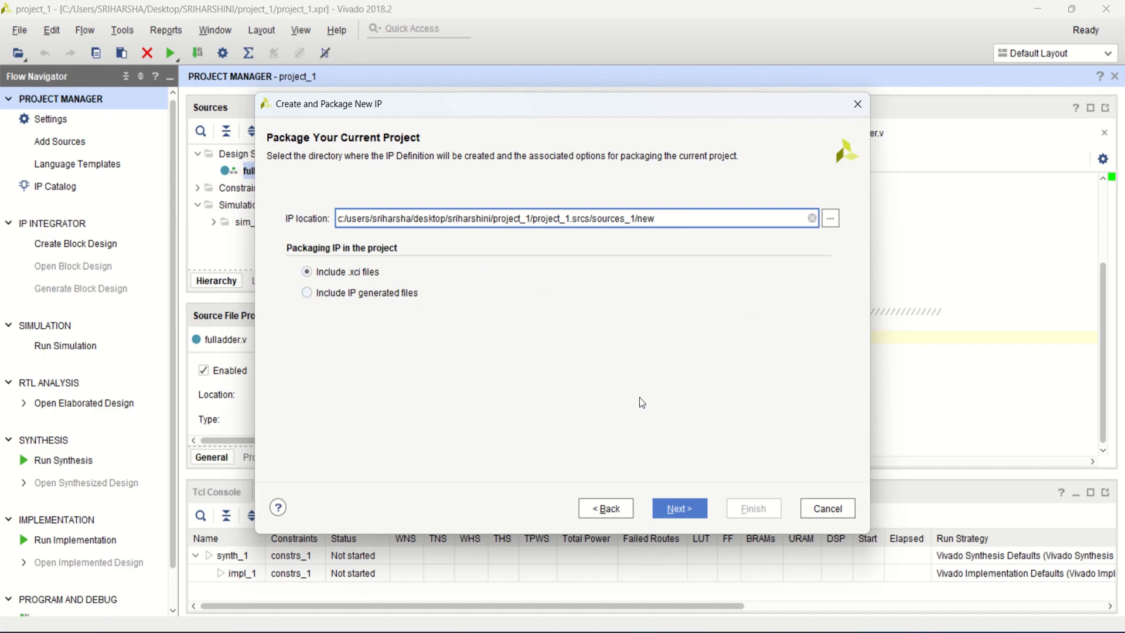
click(683, 508)
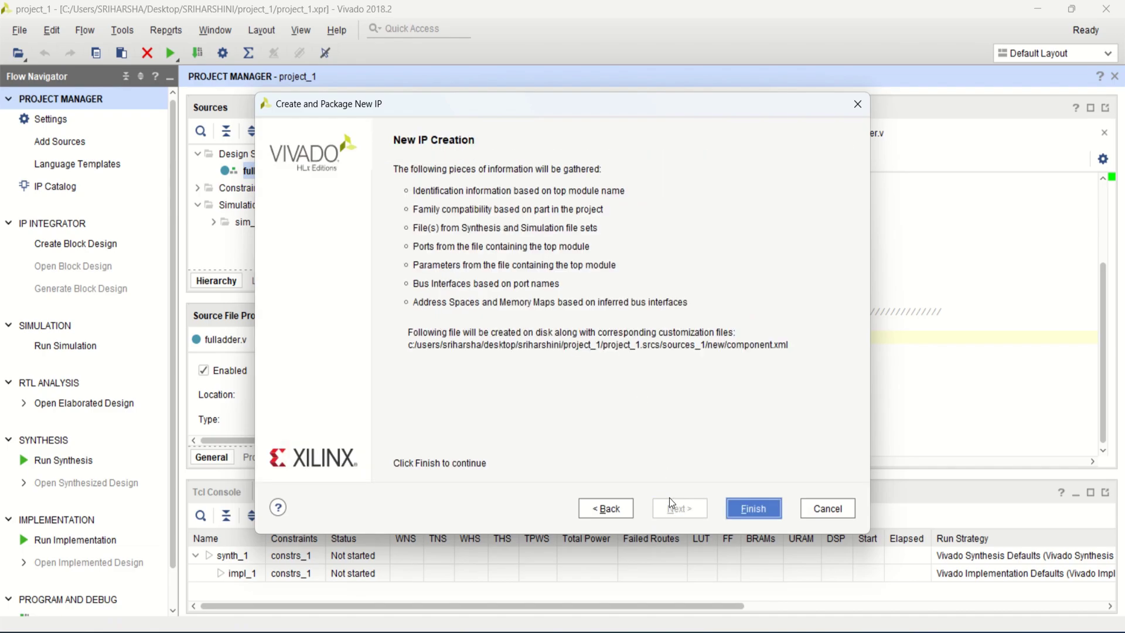
click(754, 508)
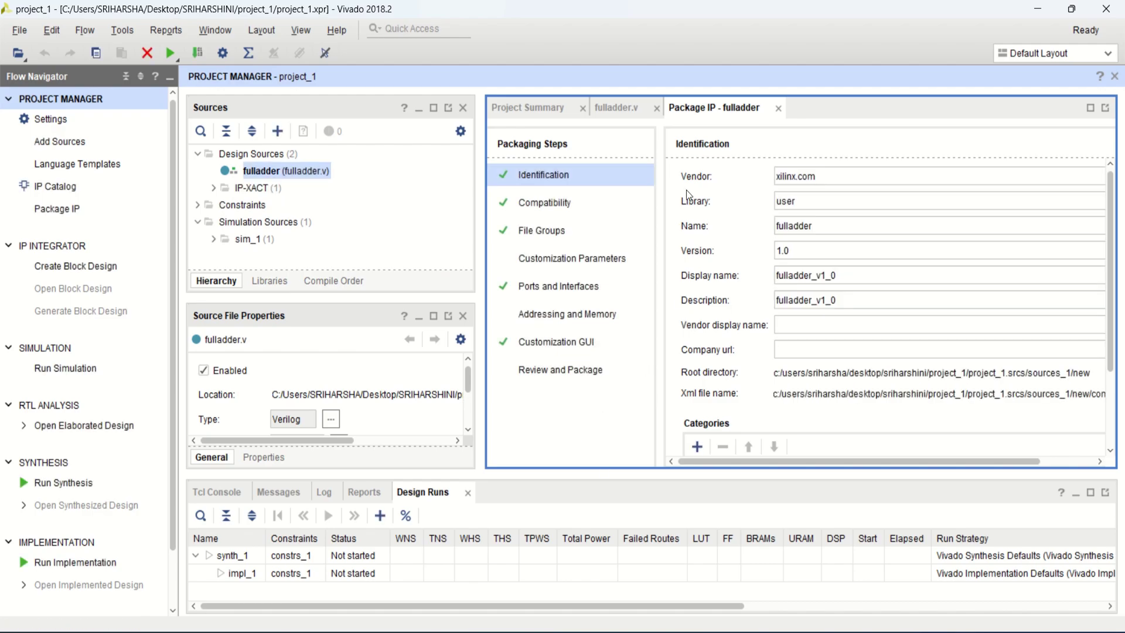
Review the IP identification: name fulladder, version 1.0, display name fulladder_v1_0.
drag(646, 474, 646, 485)
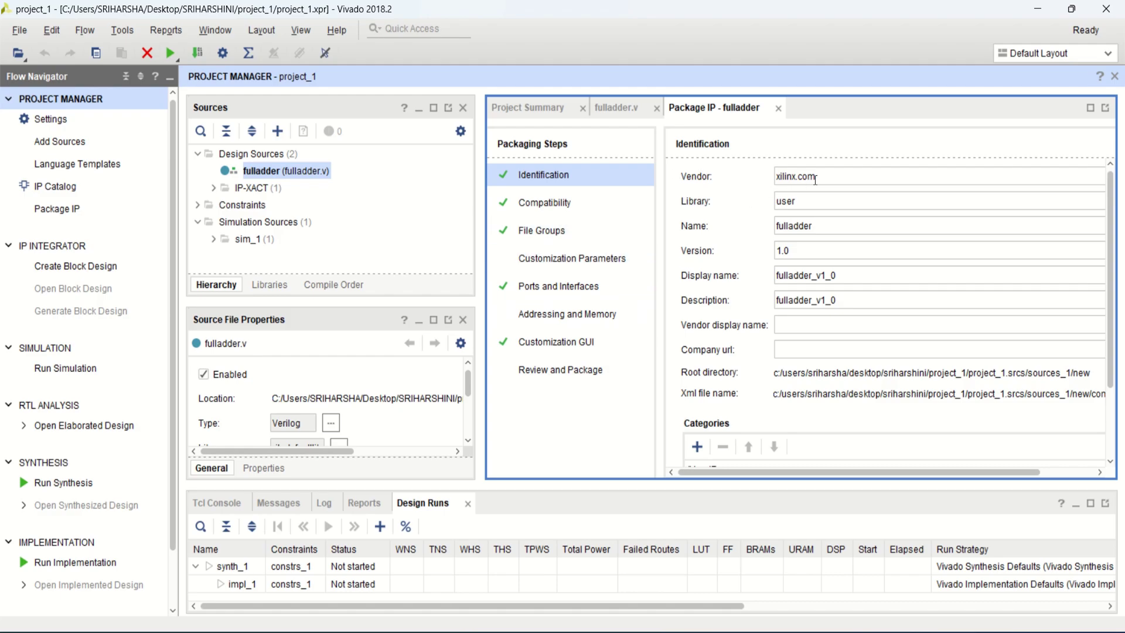
drag(817, 229, 755, 226)
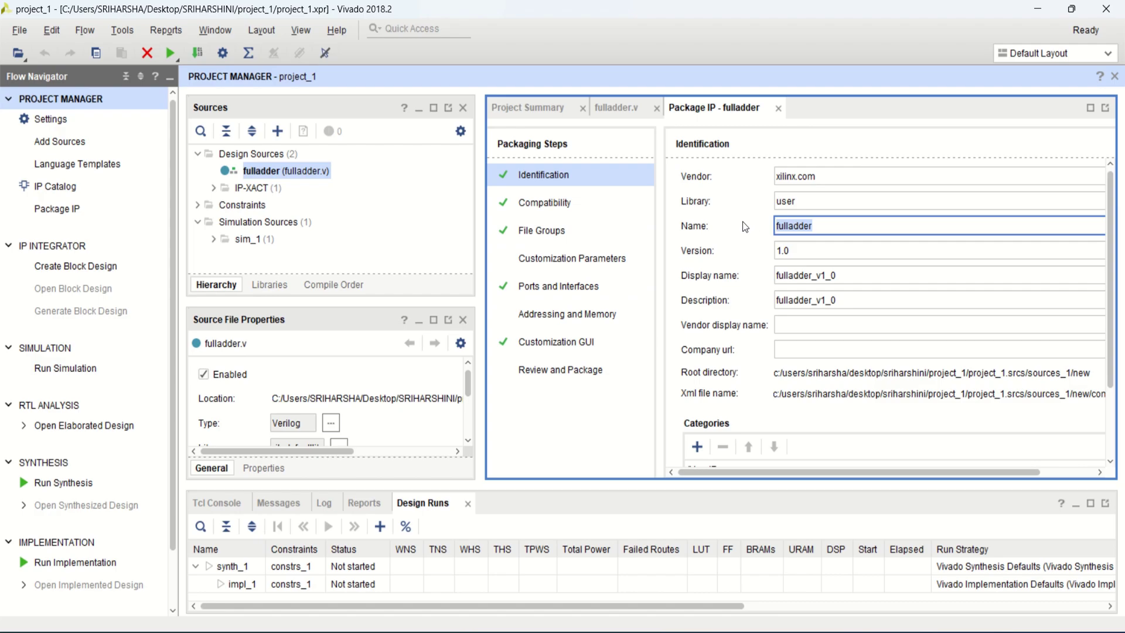
drag(800, 252, 759, 249)
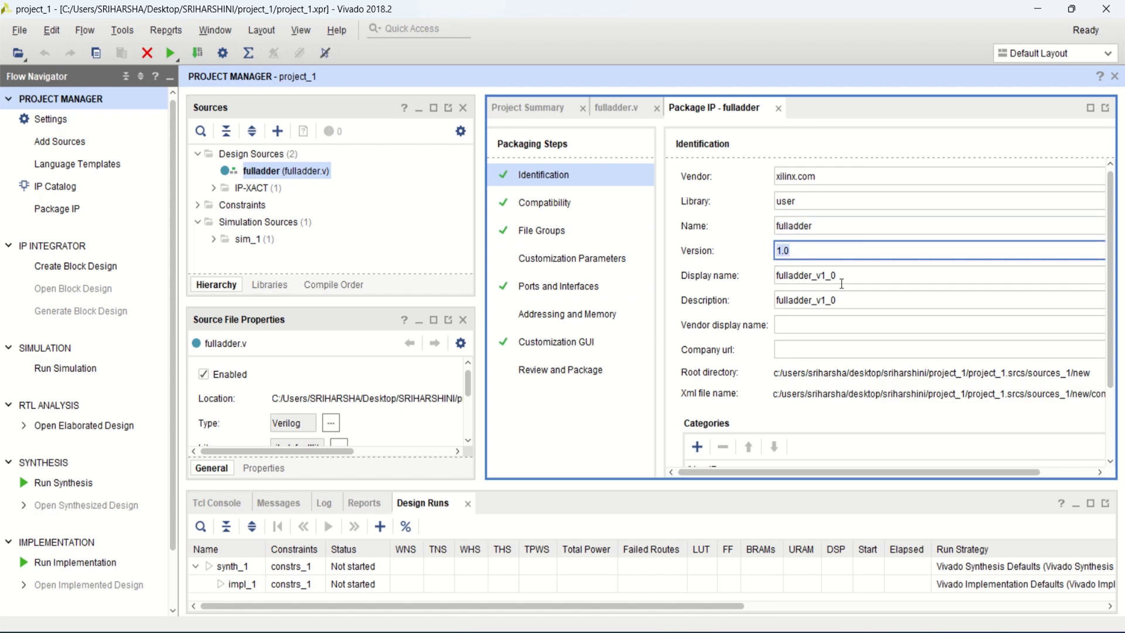
drag(848, 277, 721, 284)
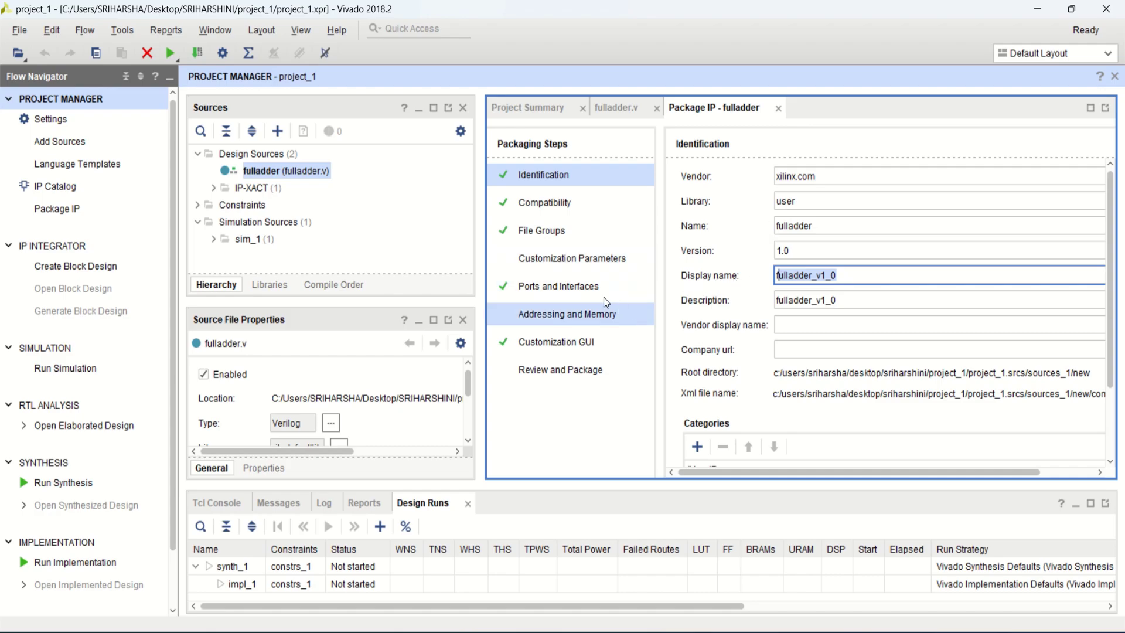
Inspect ports a, b, cin, s and cout, then preview the fulladder_0 customization symbol.
click(583, 292)
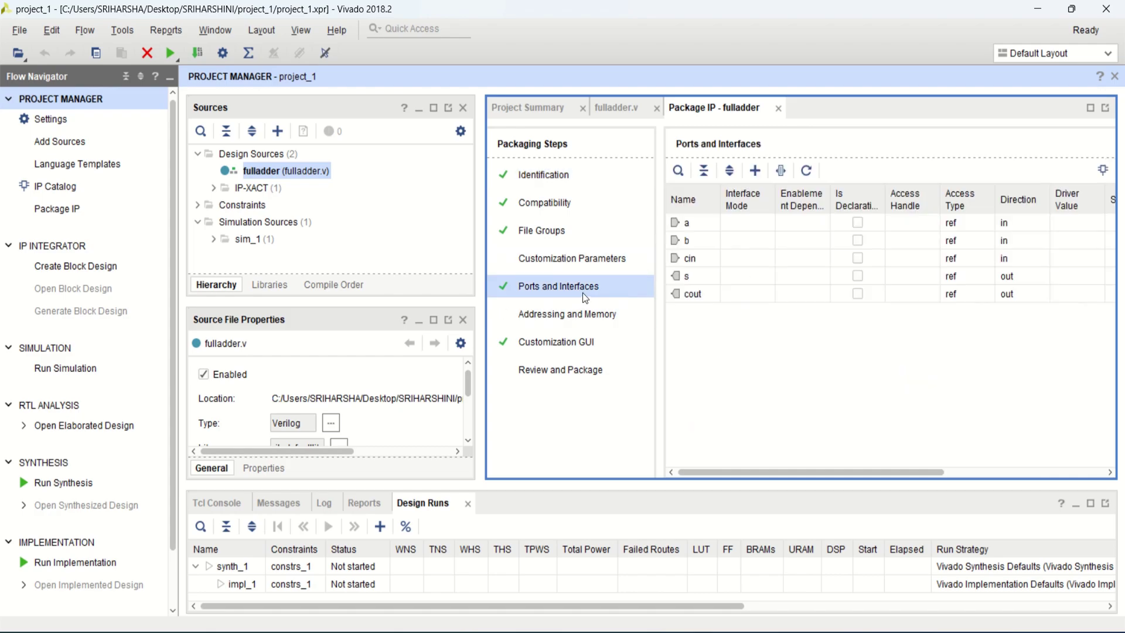
click(697, 227)
click(692, 243)
click(695, 261)
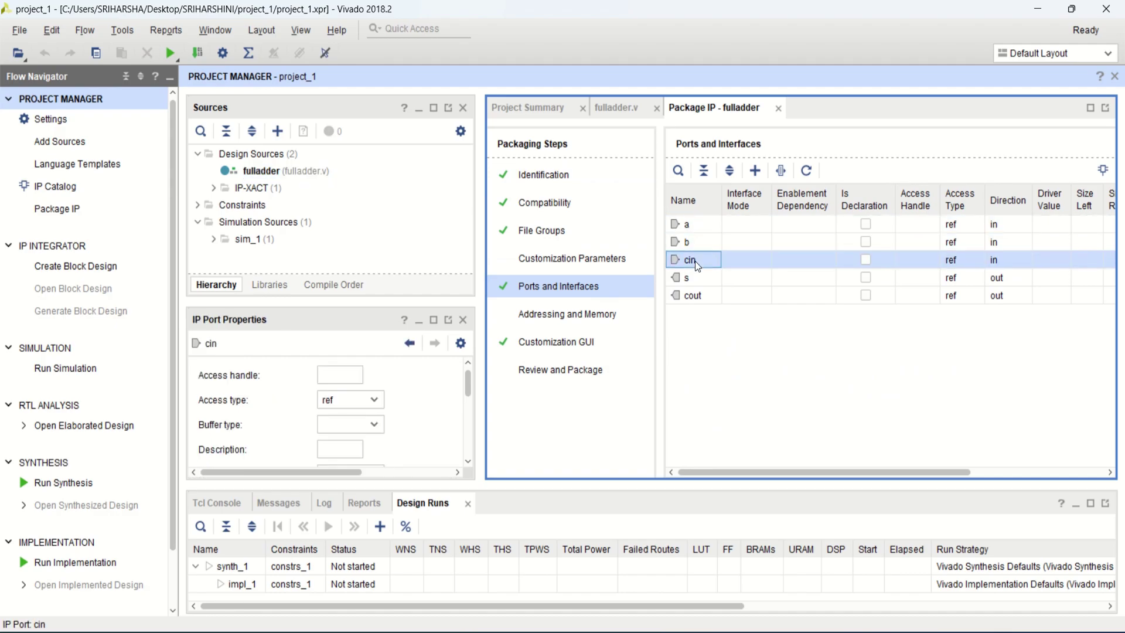
click(695, 280)
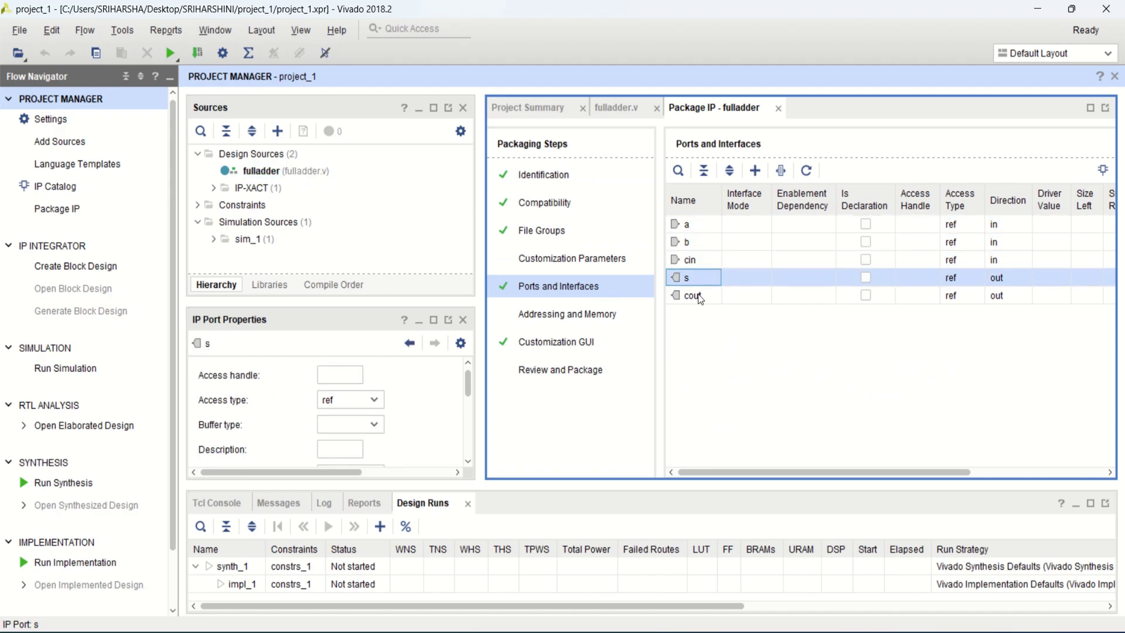
click(702, 298)
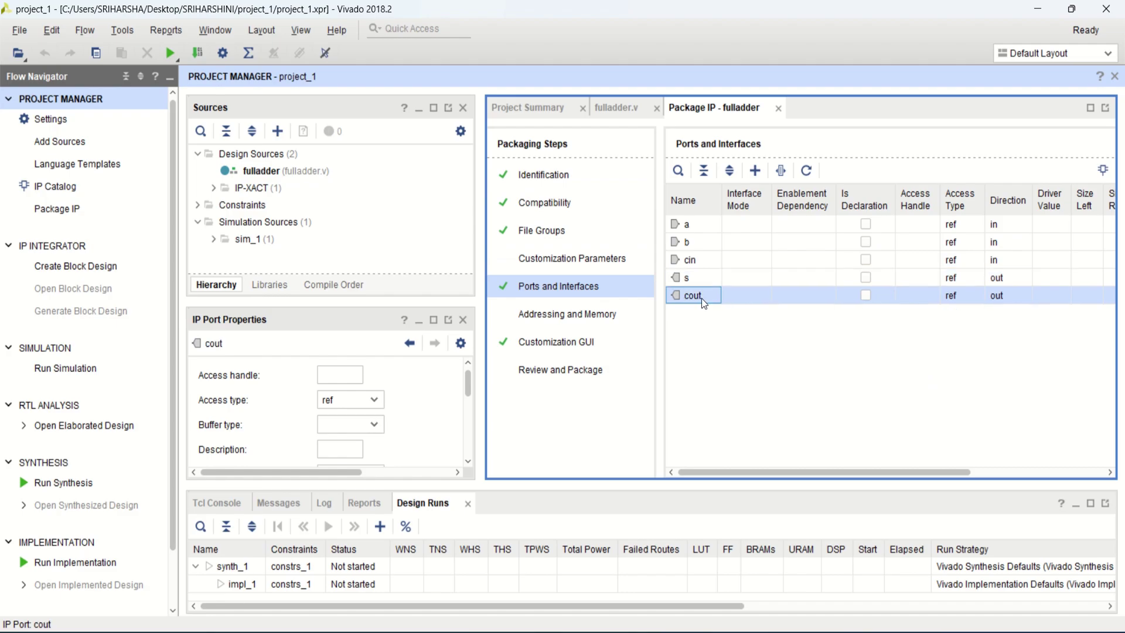
click(583, 344)
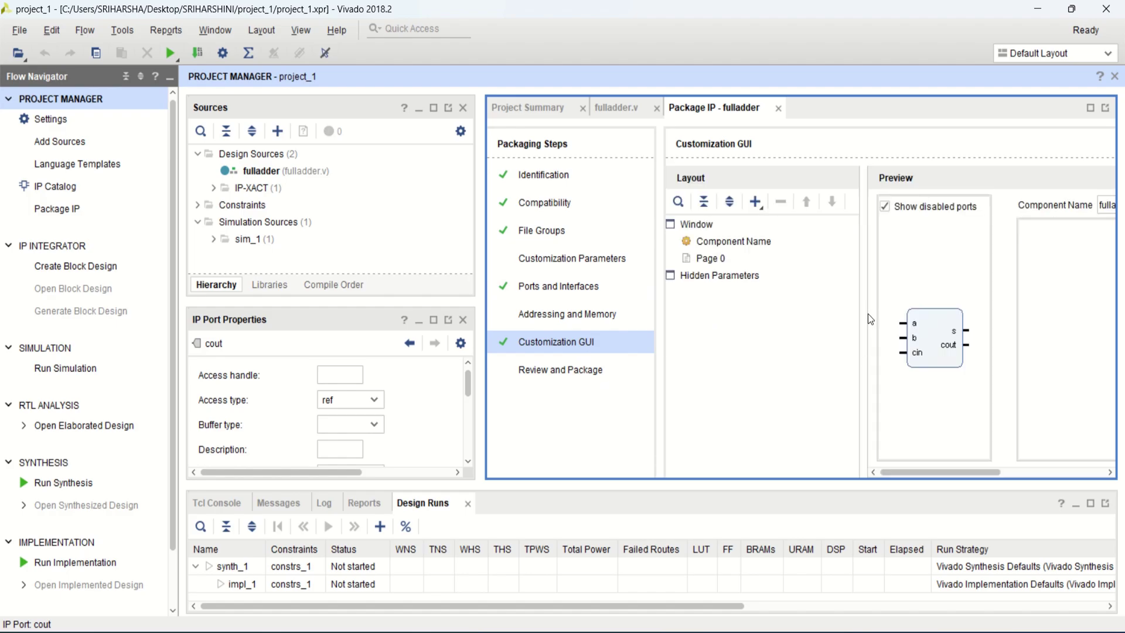
drag(865, 317, 796, 319)
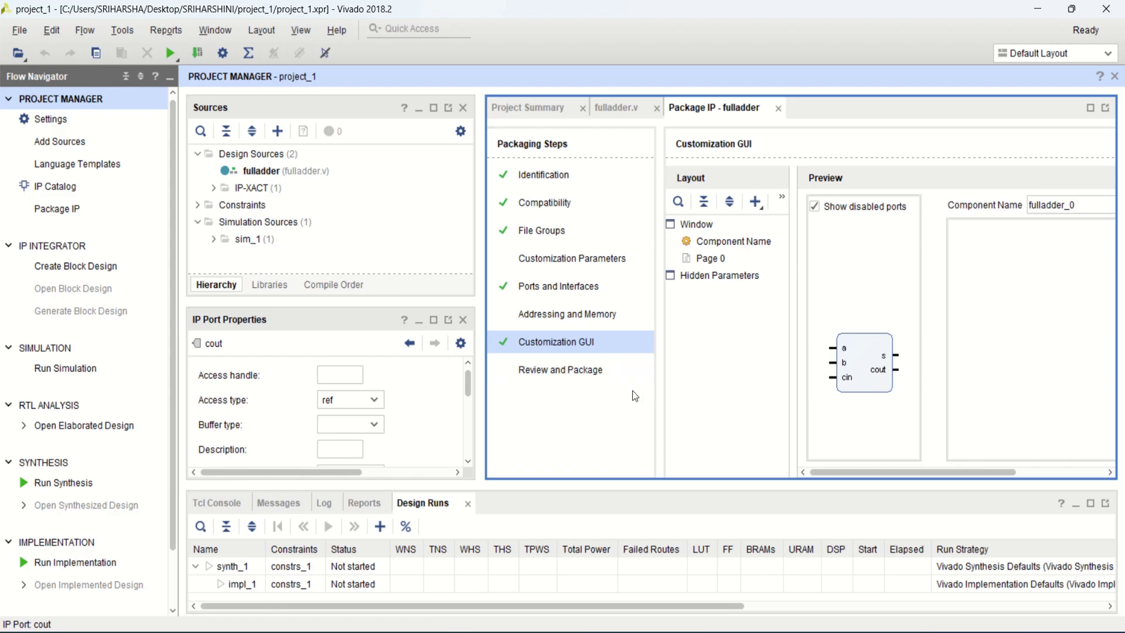
Package the IP from Review and Package, dismiss the success message, and close the Package IP tab.
click(571, 372)
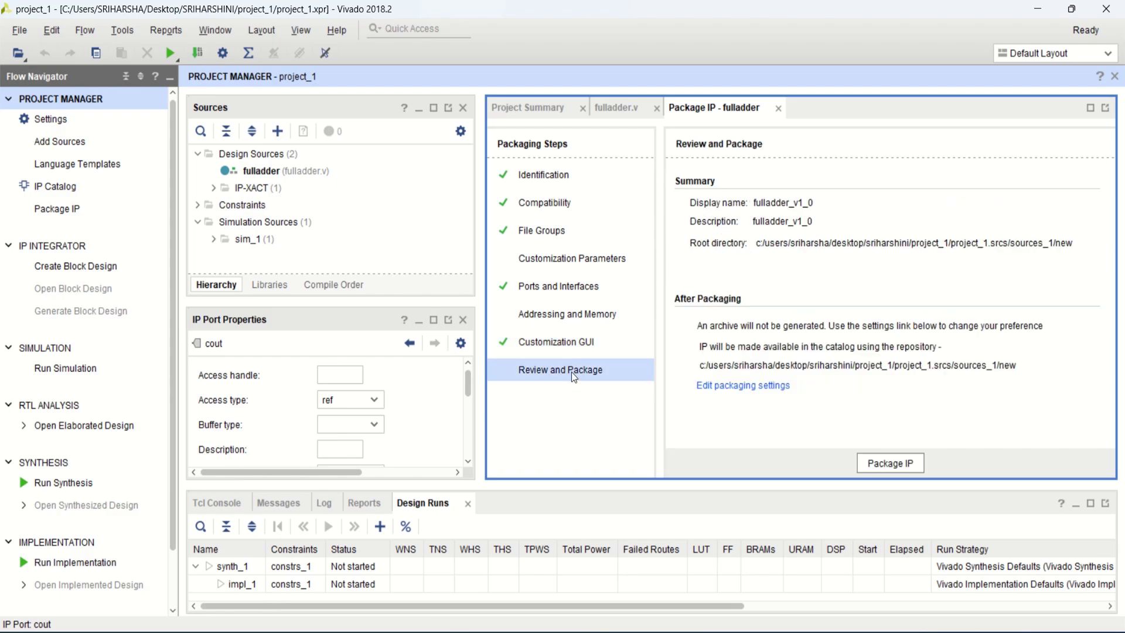
click(896, 467)
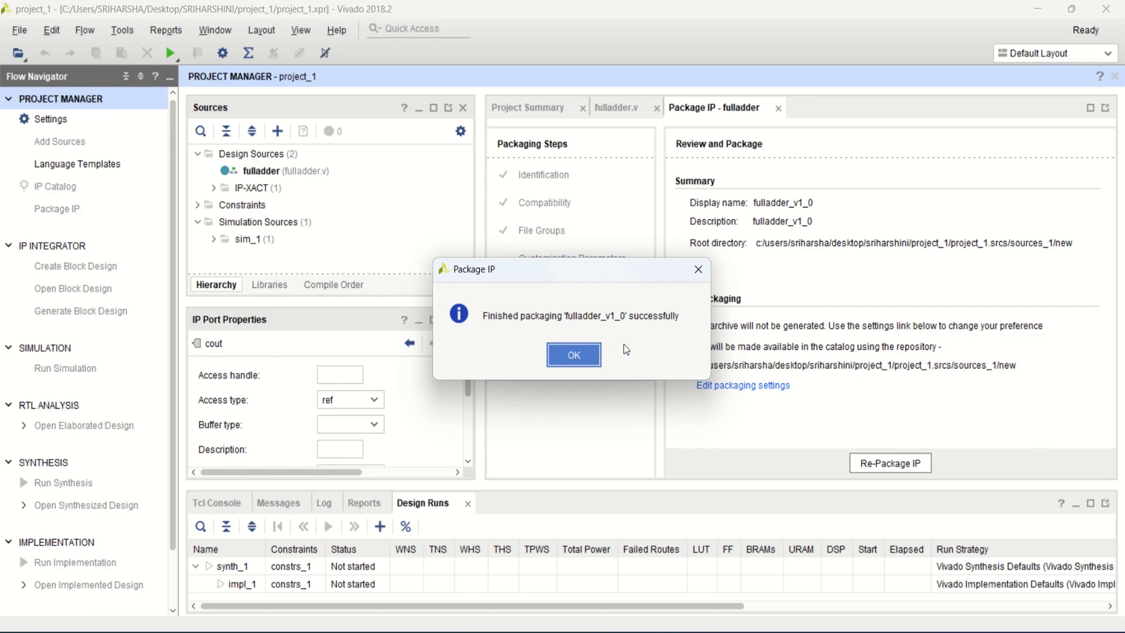
click(575, 355)
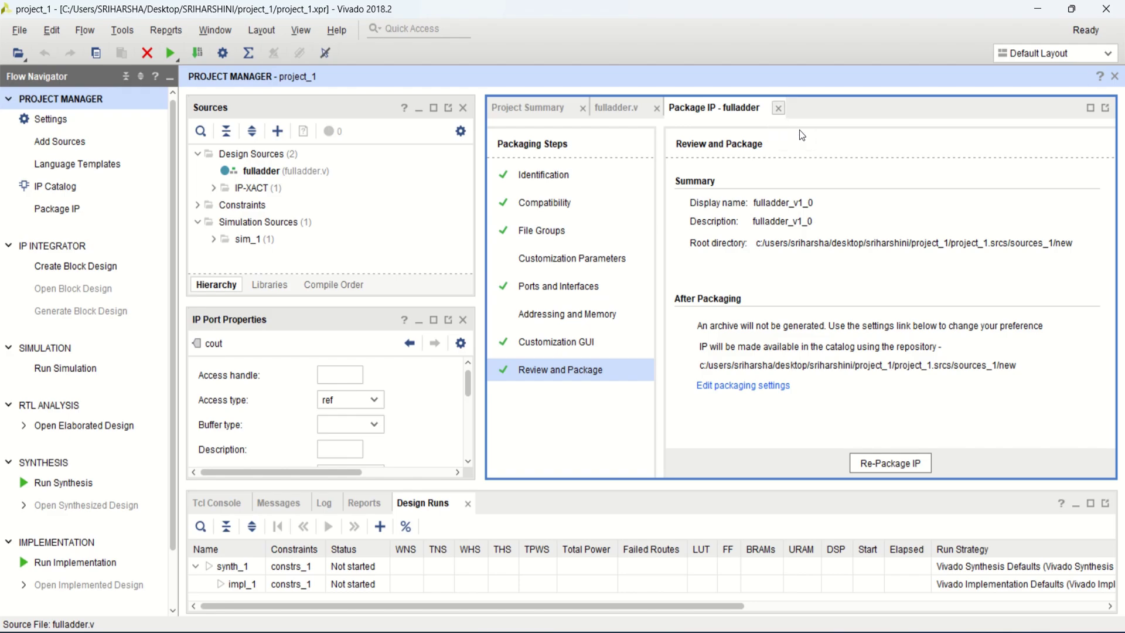
click(778, 107)
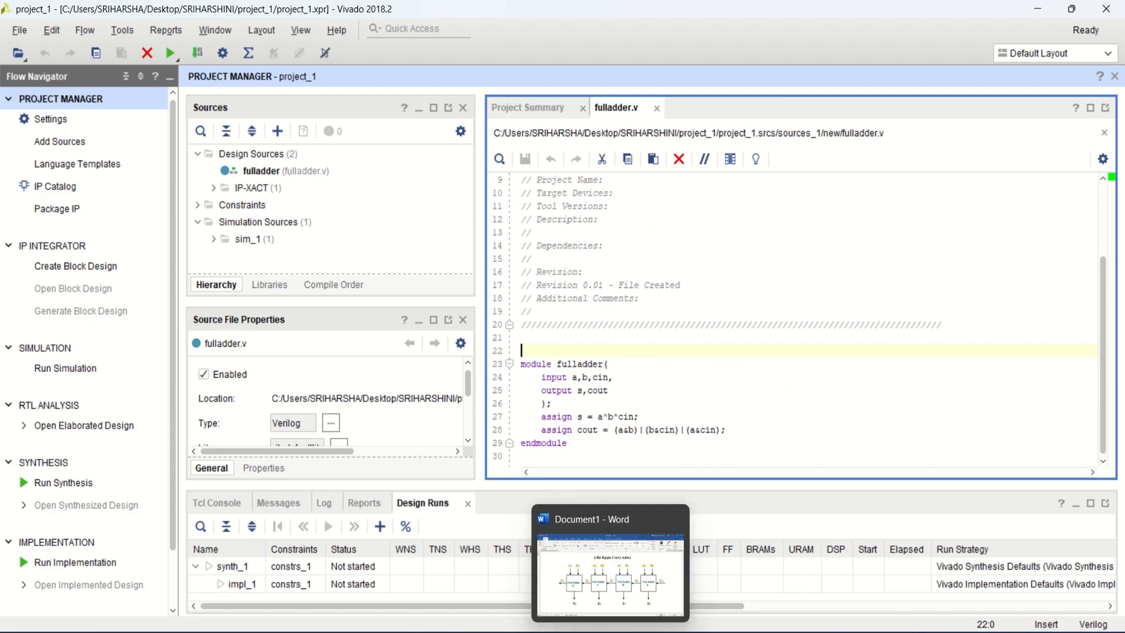
click(610, 631)
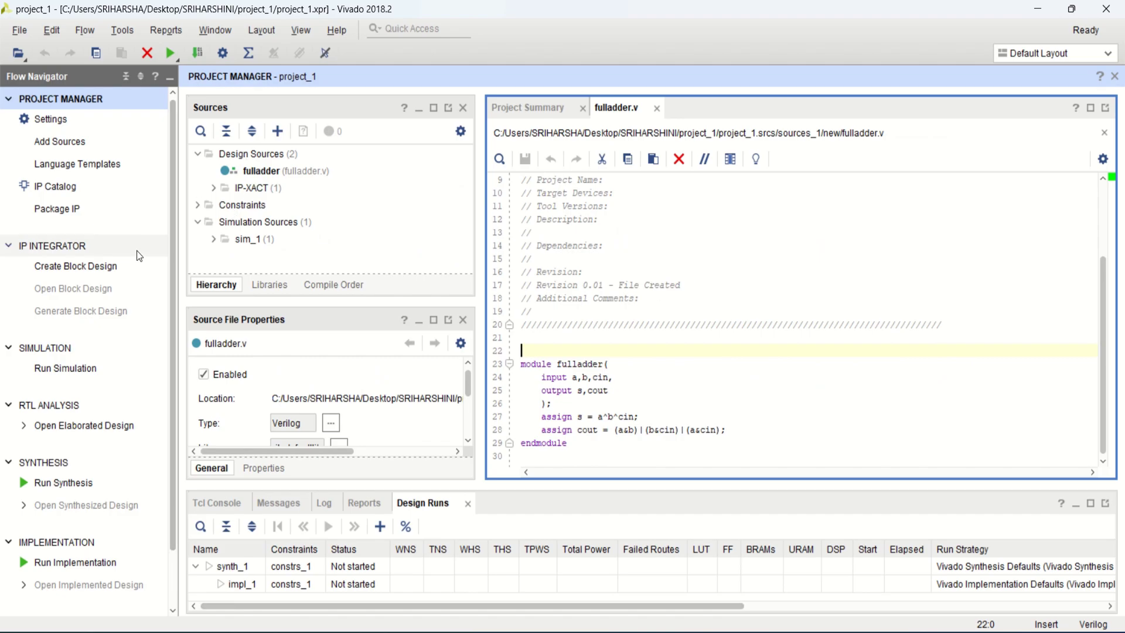
Create block design design_1 and shrink the Tcl Console to enlarge the diagram.
click(82, 267)
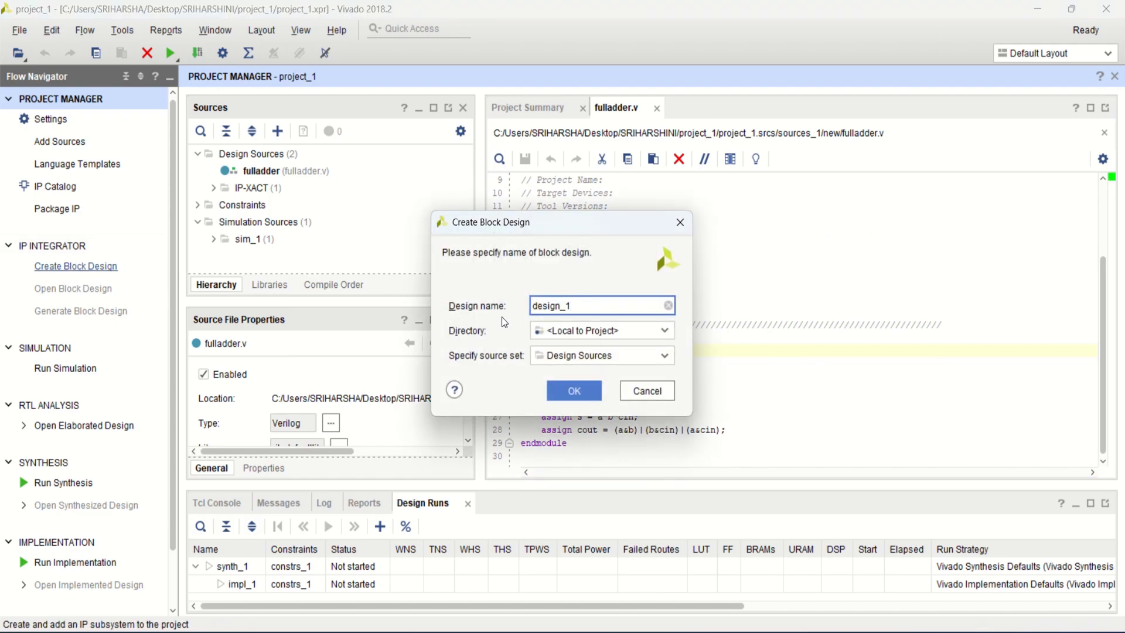
double_click(587, 305)
click(580, 390)
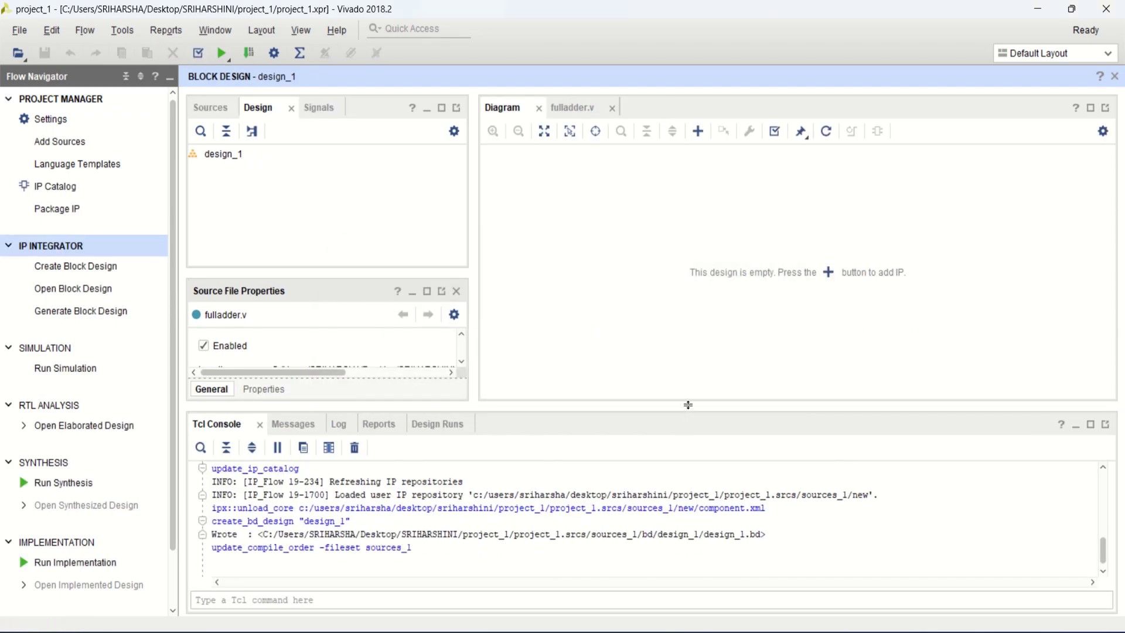
drag(688, 405, 688, 458)
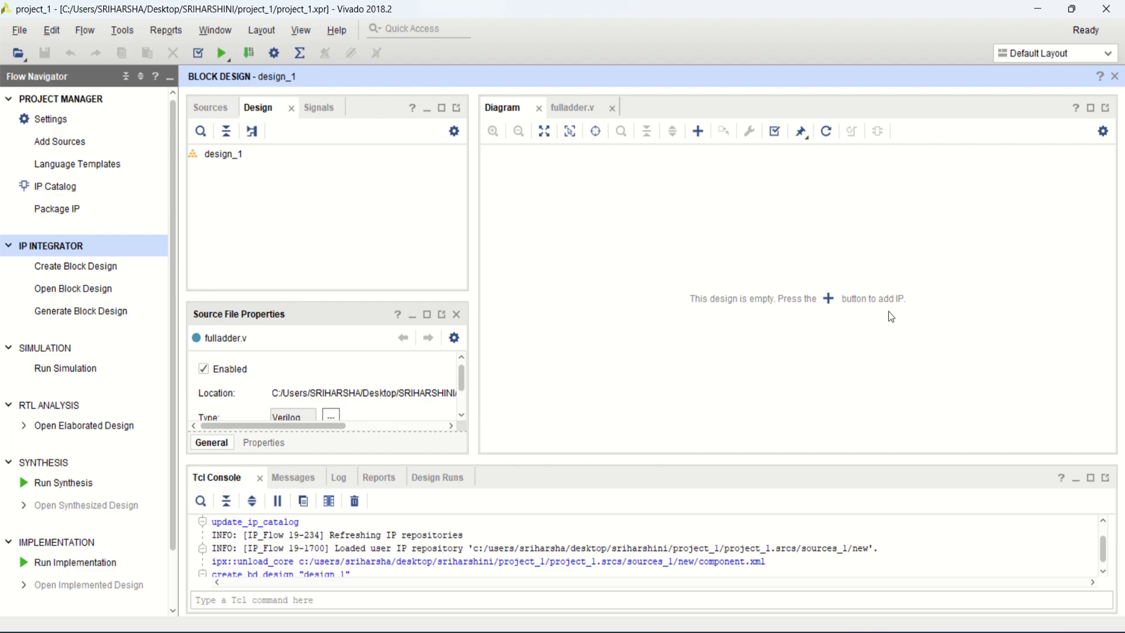
drag(829, 458, 829, 469)
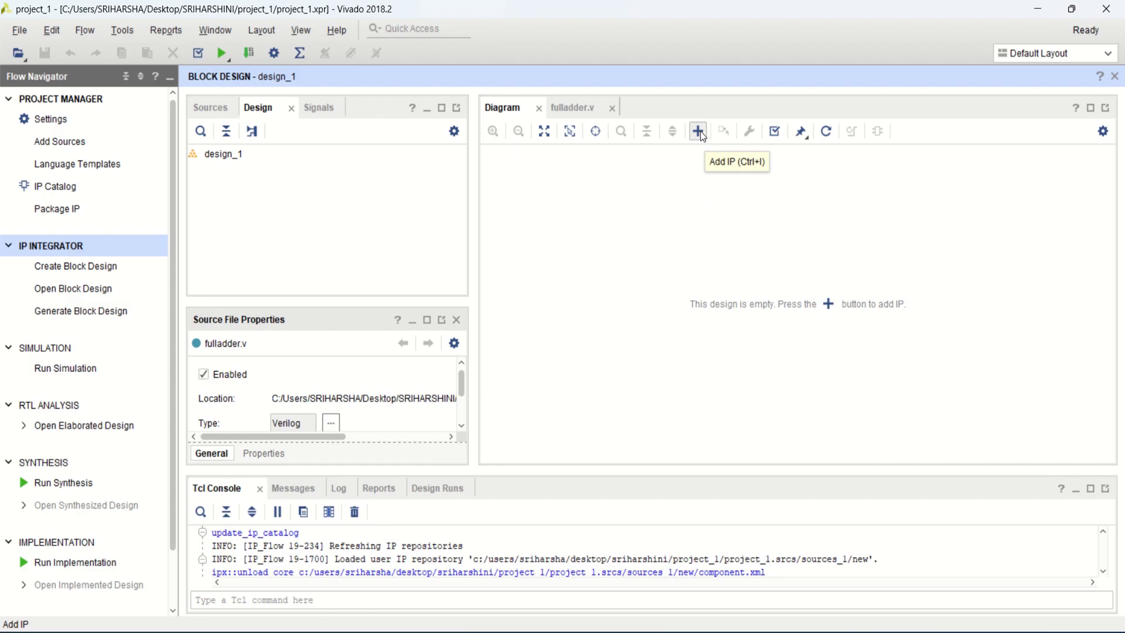
Open Add IP from the diagram's context menu and search for 'full'.
right_click(641, 246)
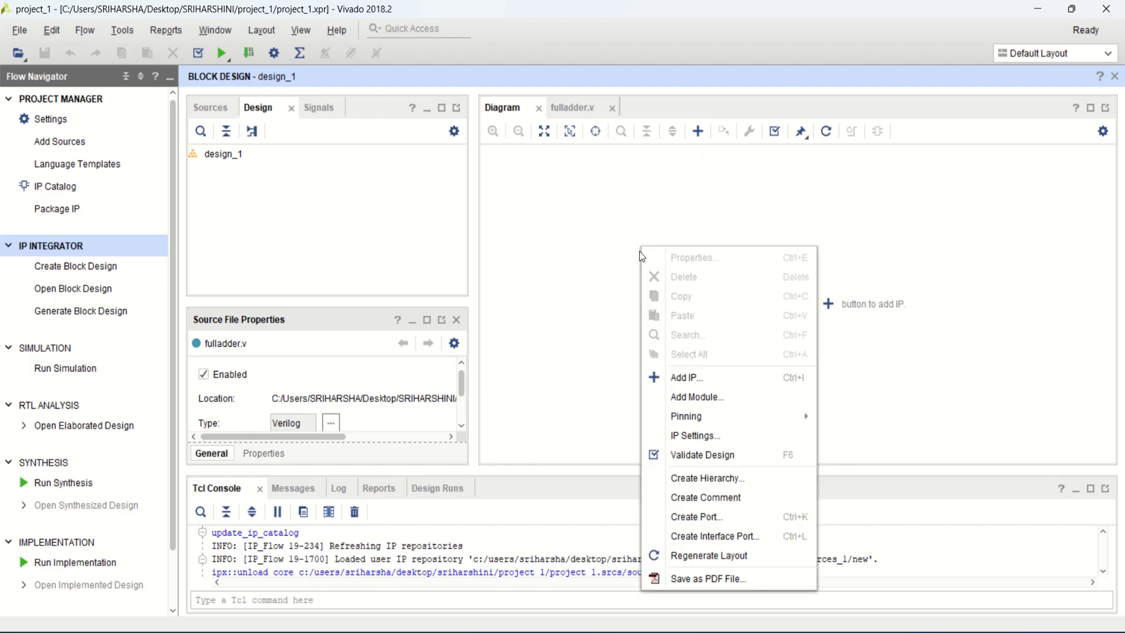
click(714, 379)
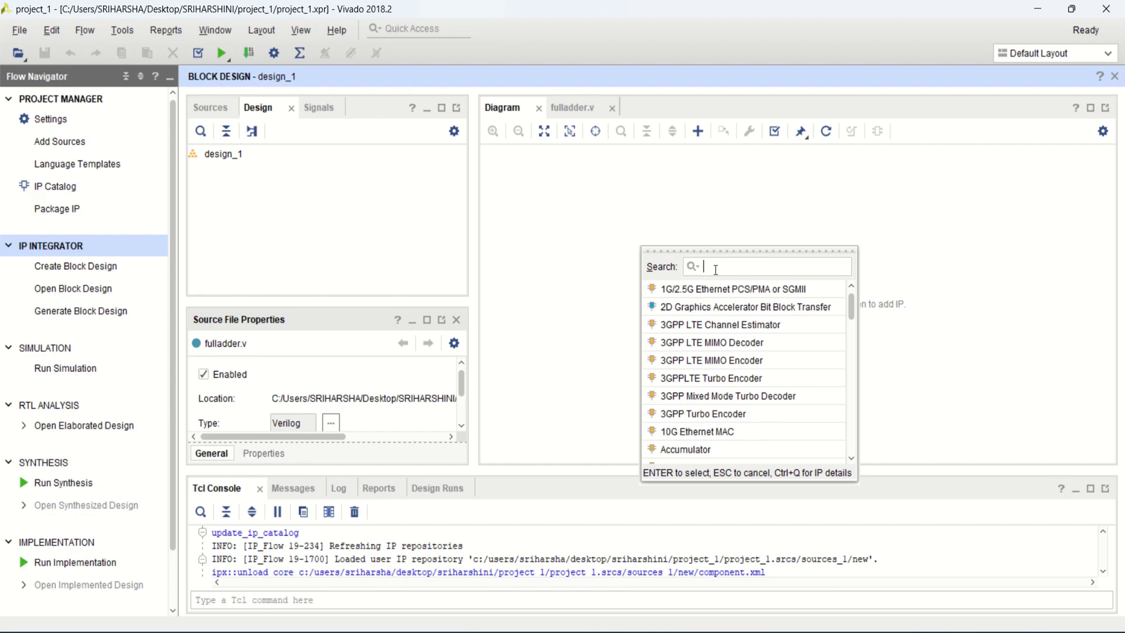
text(full)
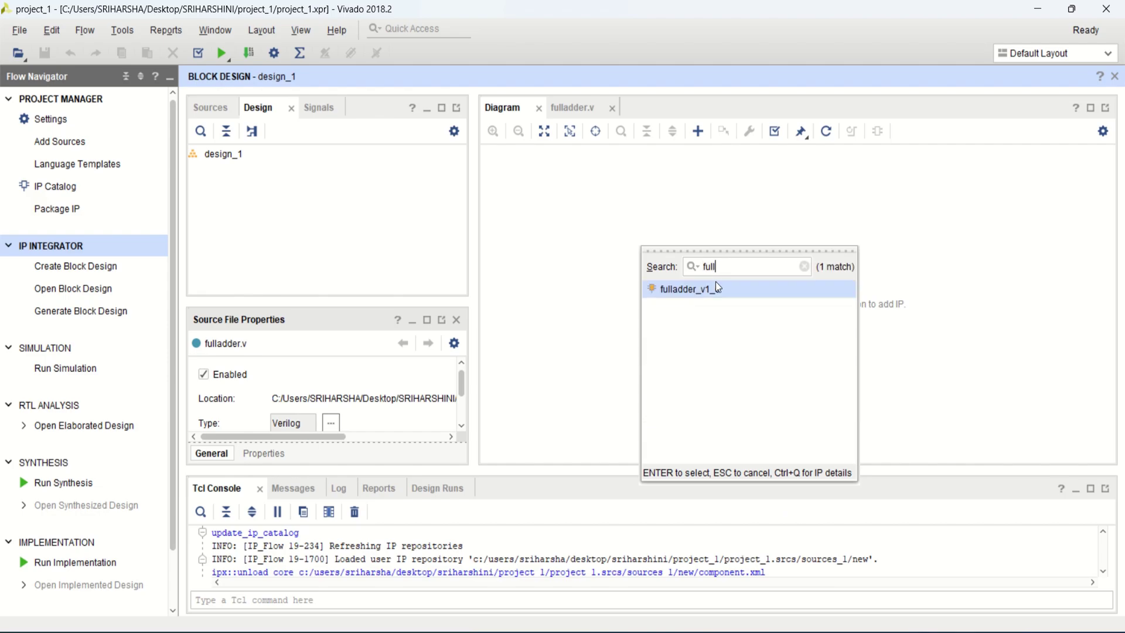
Add a fulladder_0 instance of the fulladder_v1_0 IP and enlarge the diagram area below it.
double_click(708, 290)
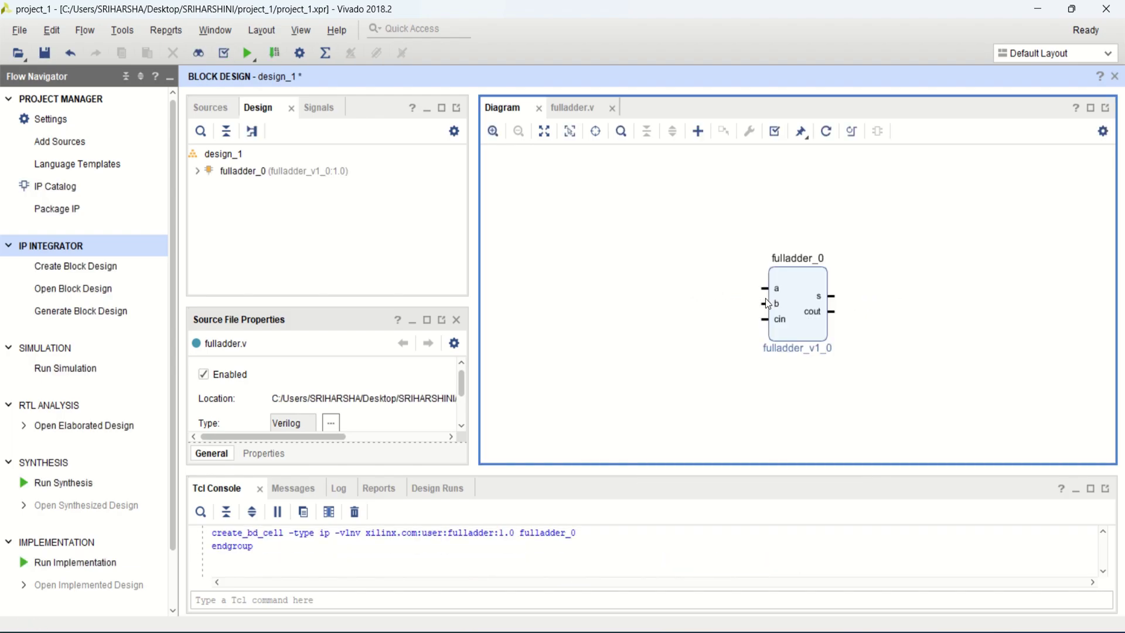
click(786, 311)
drag(785, 467, 784, 487)
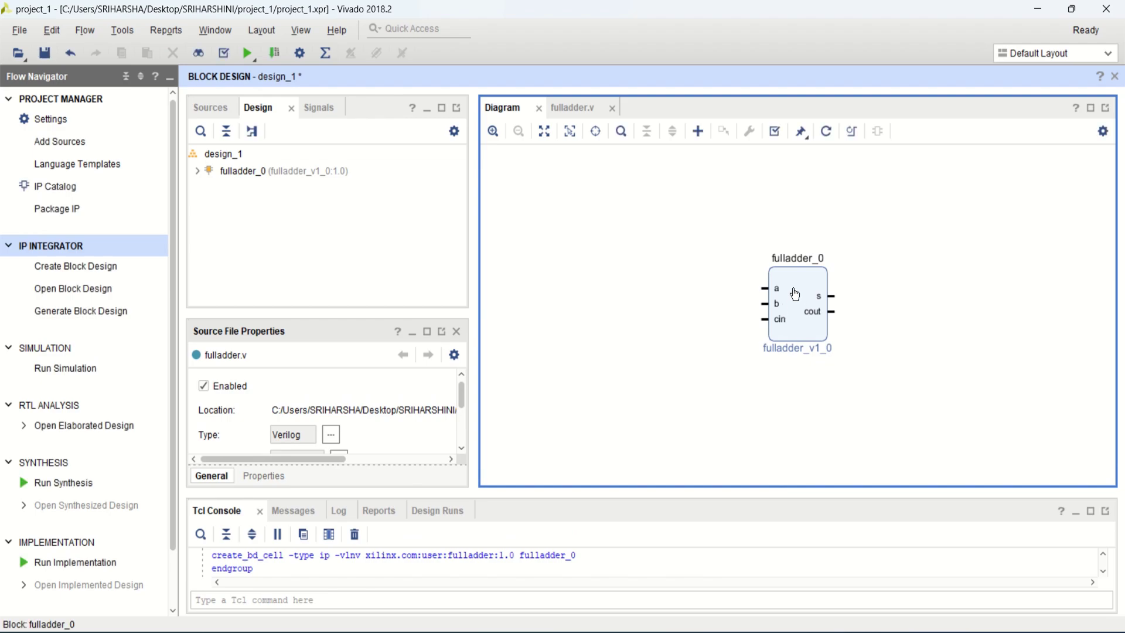
Review fulladder_0's Re-customize IP settings, close them unchanged, then view the Word adder diagram.
click(794, 294)
double_click(795, 295)
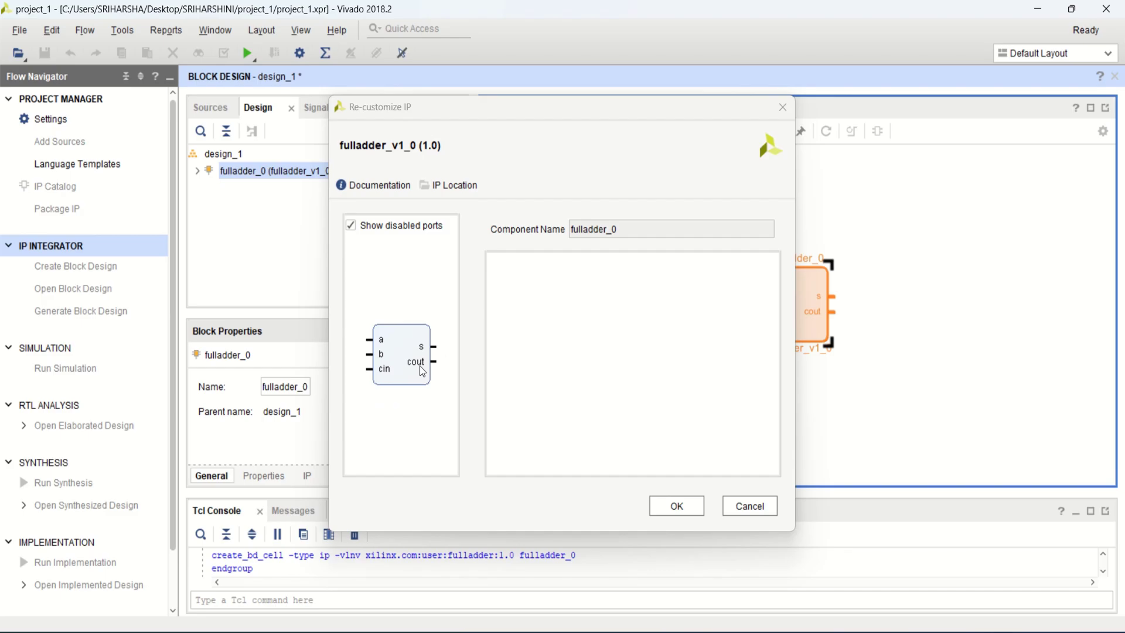
click(675, 506)
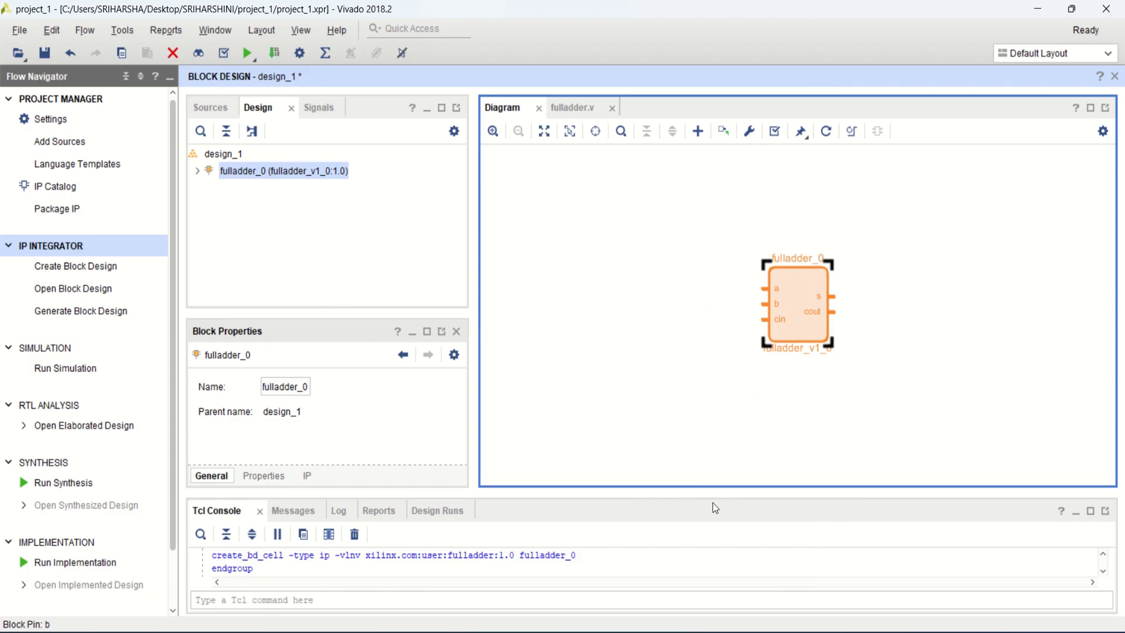
click(623, 630)
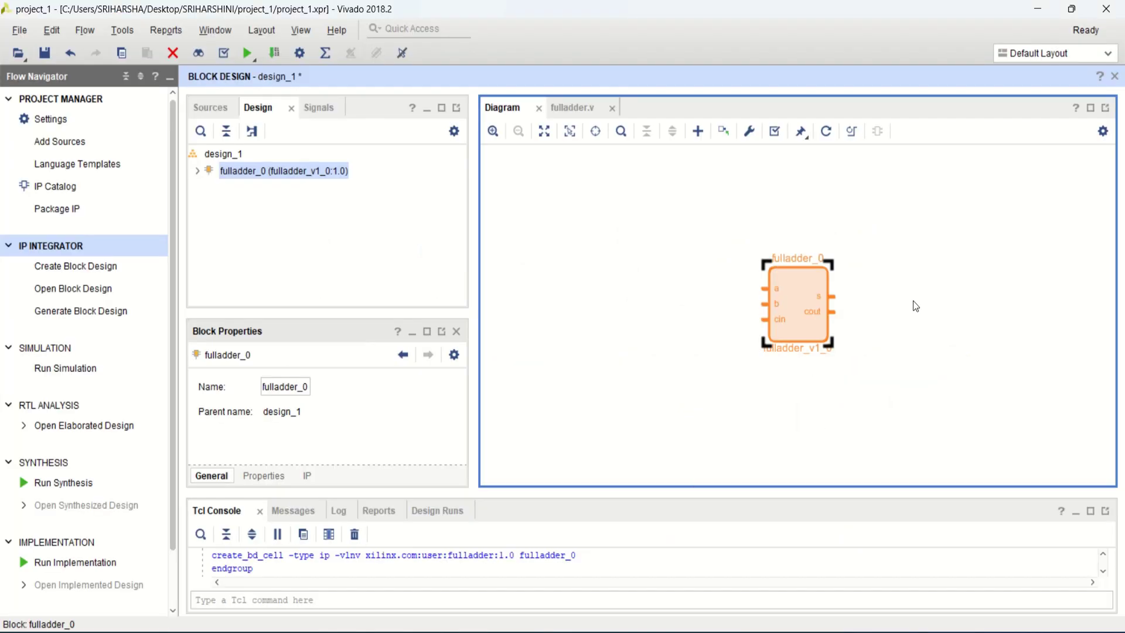
Paste a copy of fulladder_0 as a second full adder block and position it.
click(913, 300)
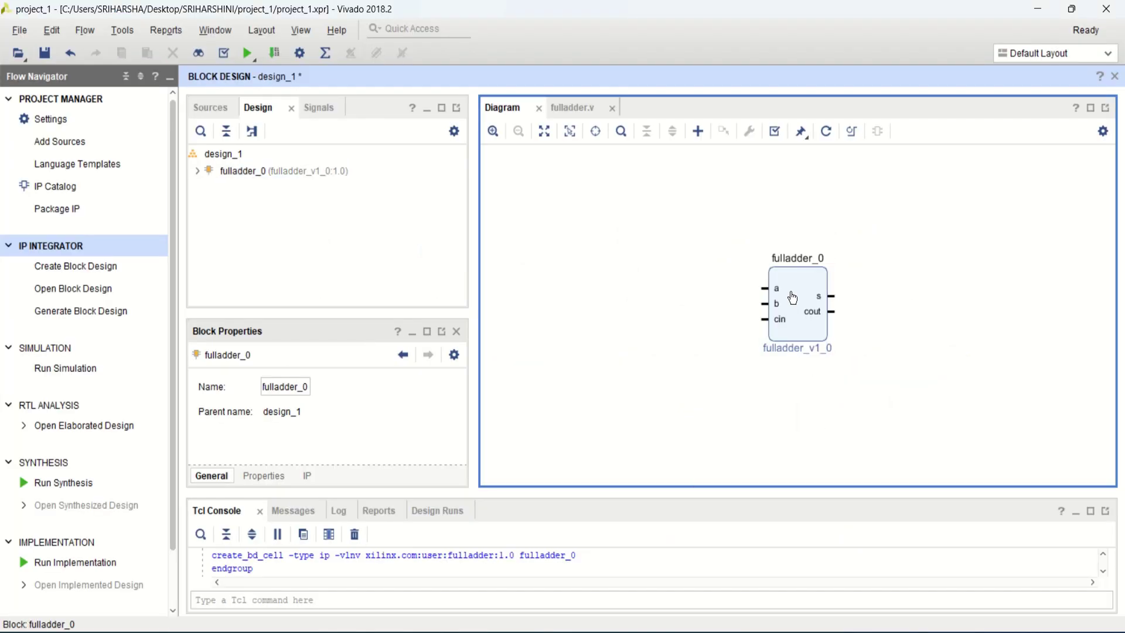
click(792, 298)
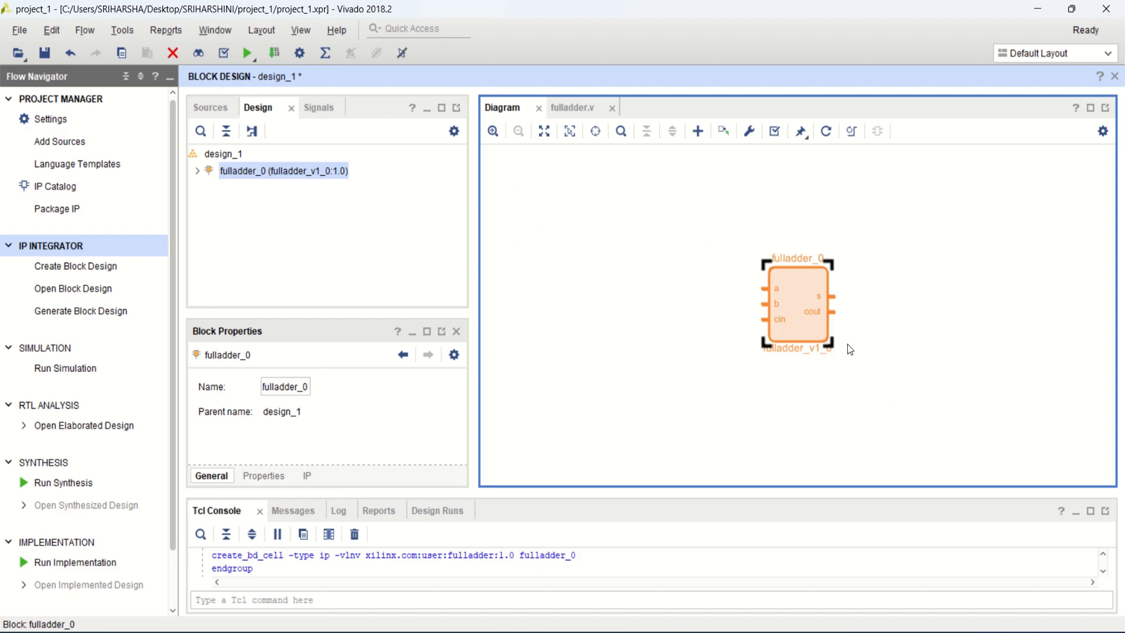
click(907, 342)
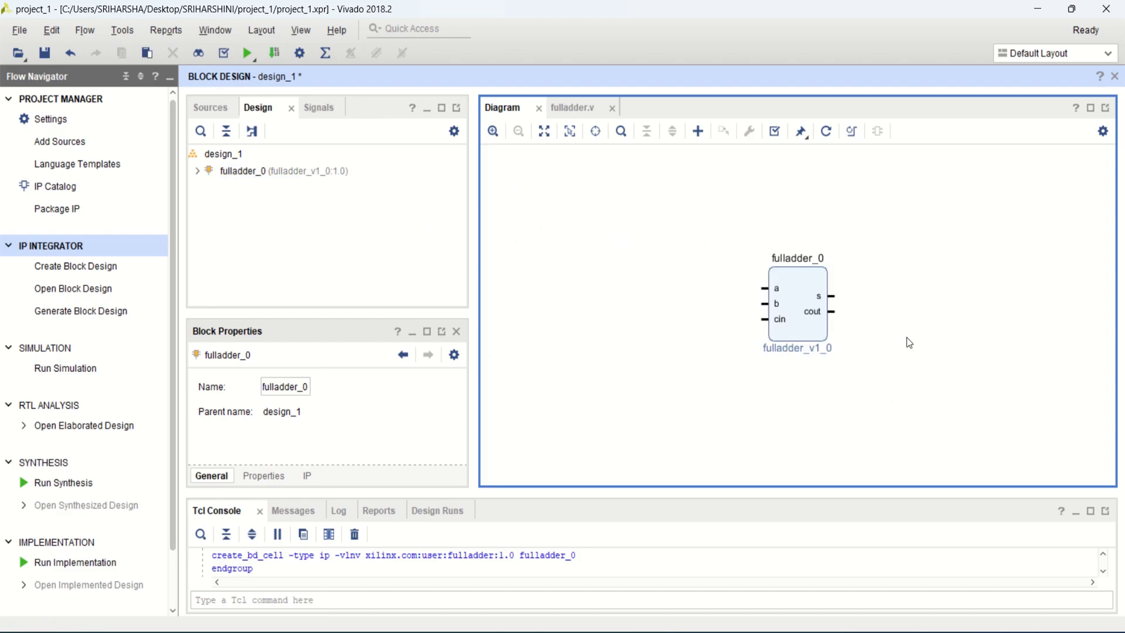
key(ctrl+v)
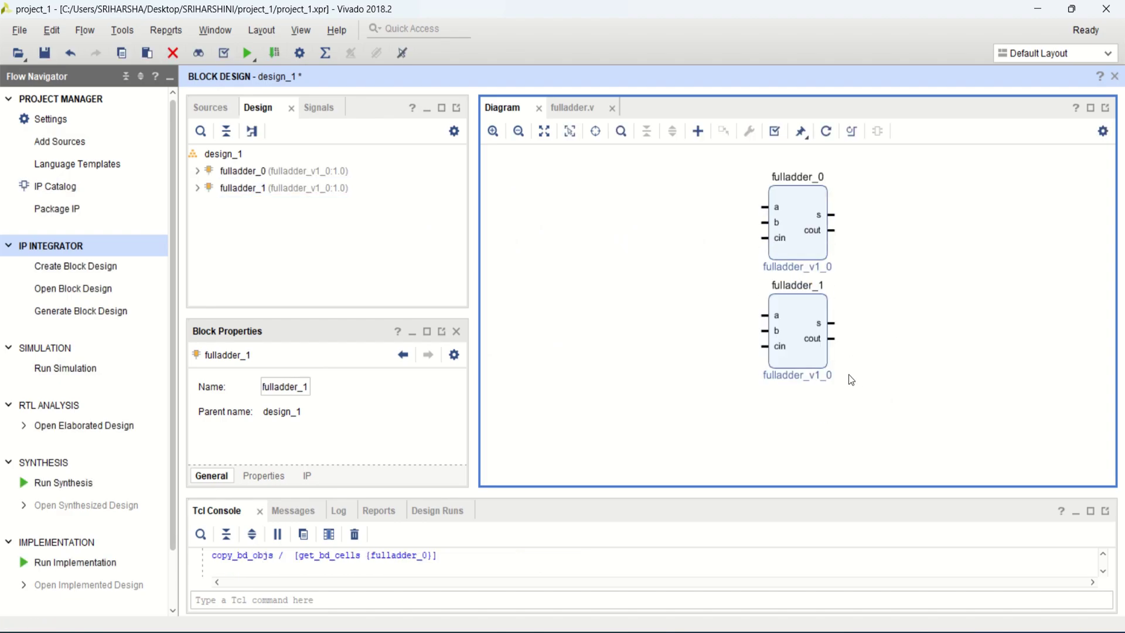
mouse_move(885, 434)
mouse_down()
mouse_move(679, 269)
mouse_move(886, 350)
mouse_up()
Paste fulladder_2 and fulladder_3, maximize the diagram, and stack fulladder_3 below fulladder_2.
key(ctrl+v)
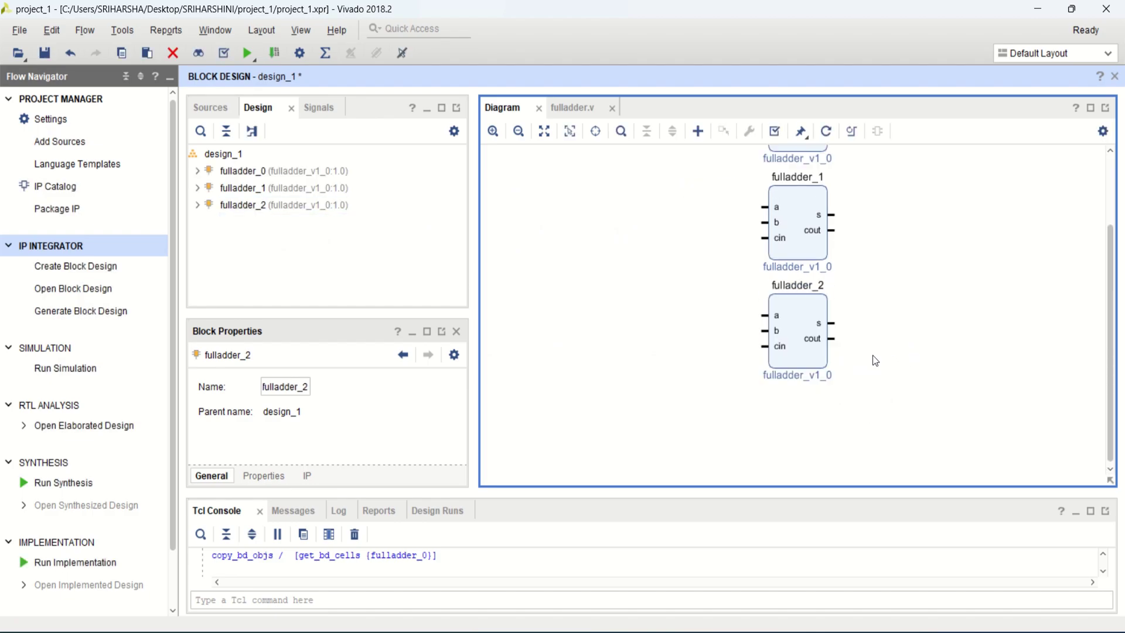
key(ctrl+v)
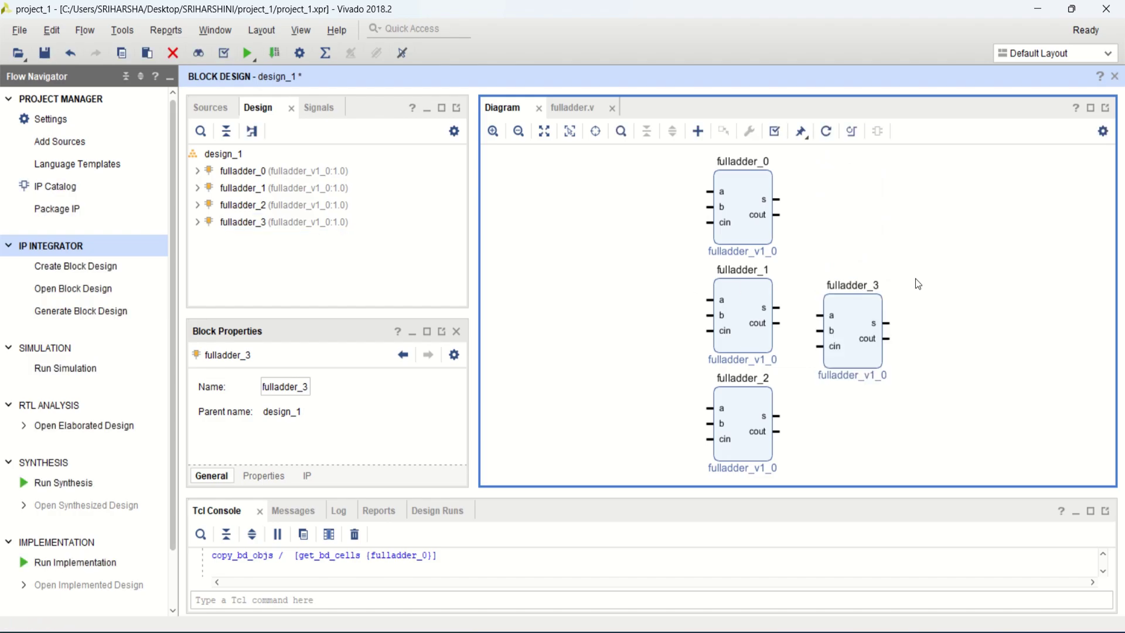
click(1091, 107)
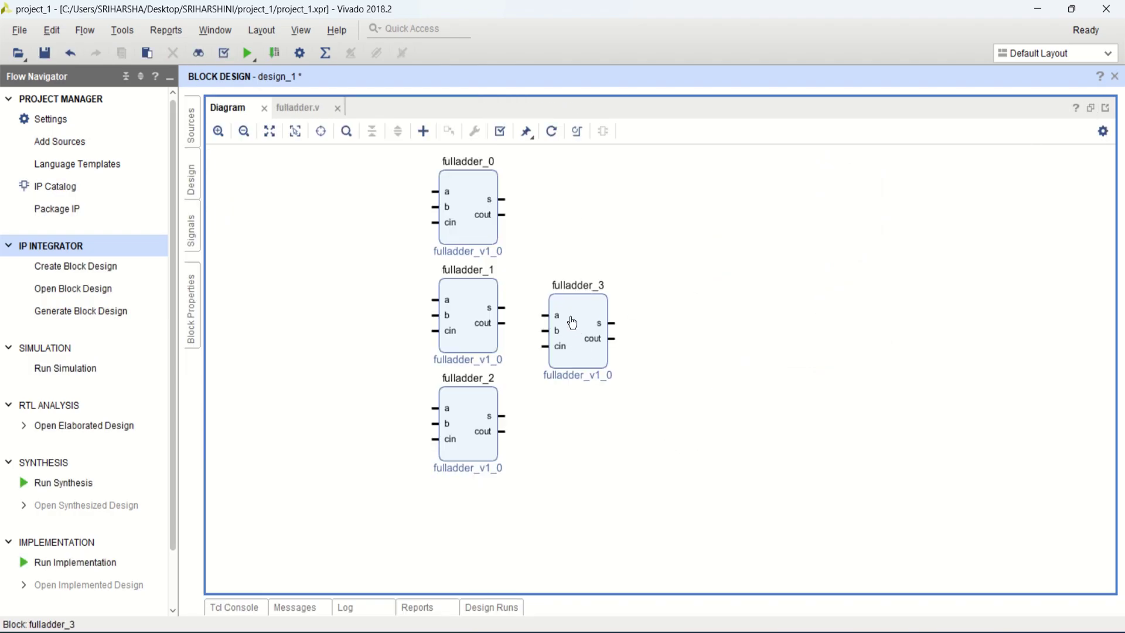
drag(581, 308, 485, 505)
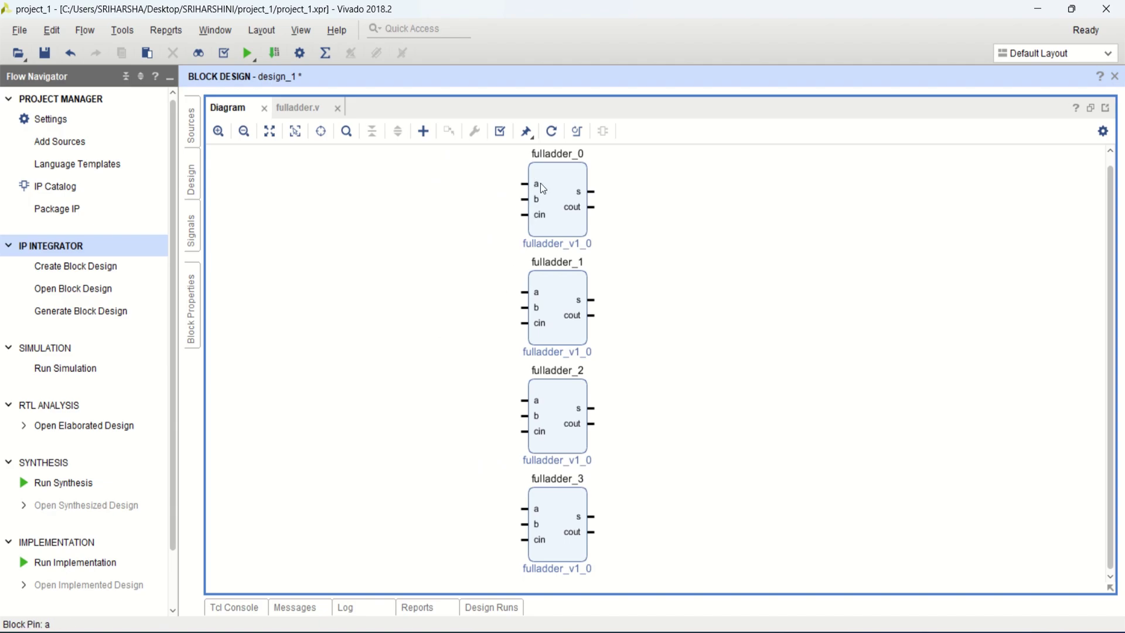
click(550, 198)
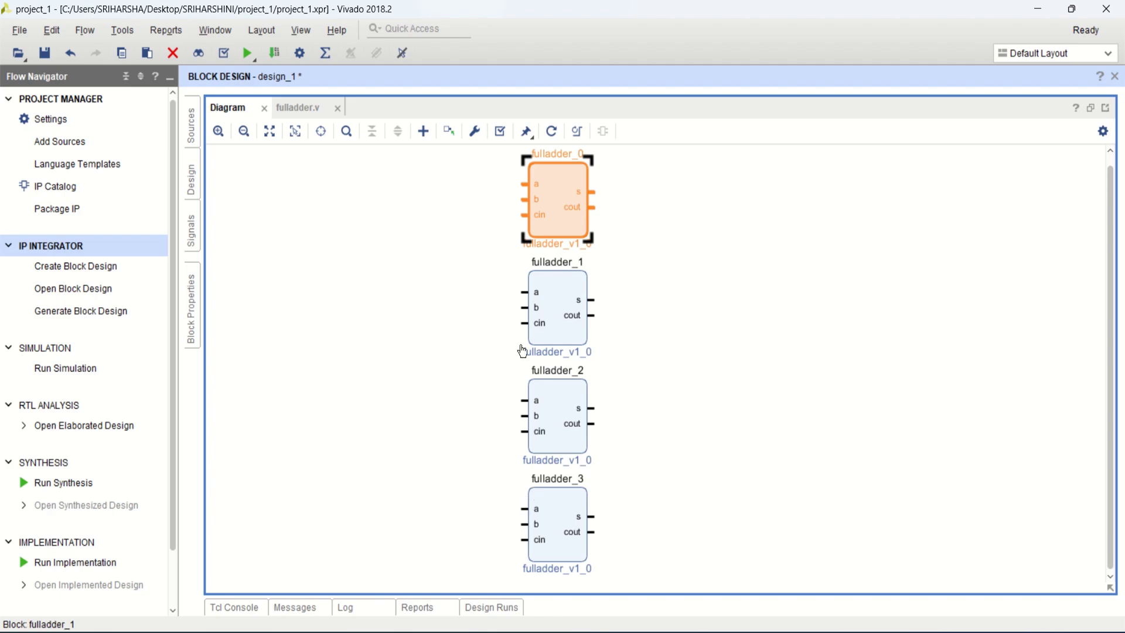
Search the IP list for 'slice', add the Slice IP, and place xlslice_0 left of the adders.
click(424, 131)
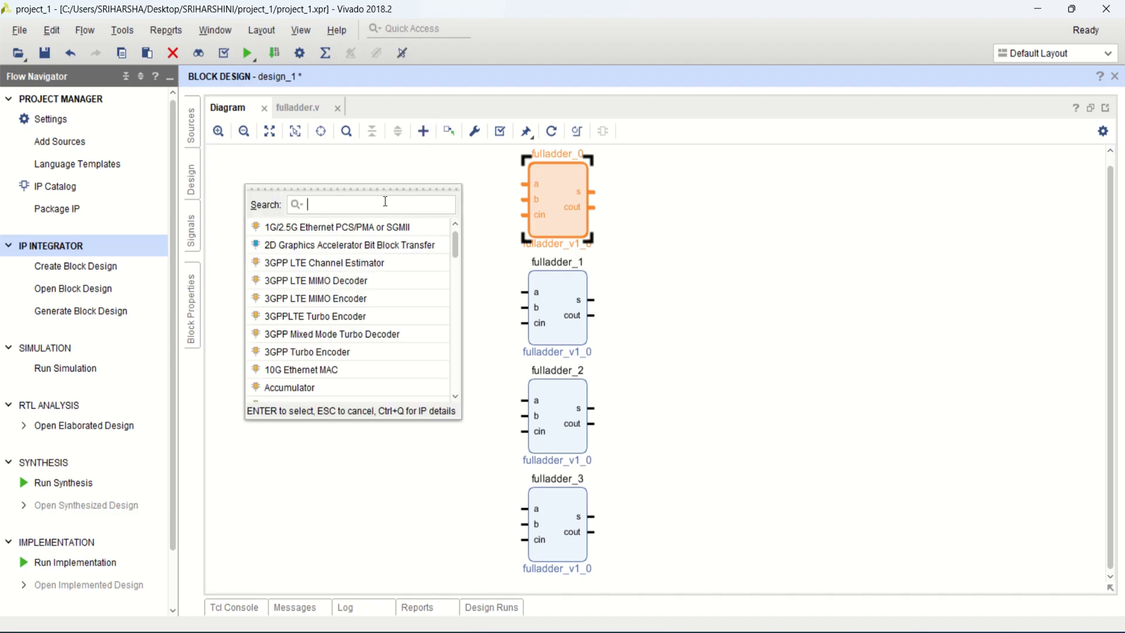
text(slice)
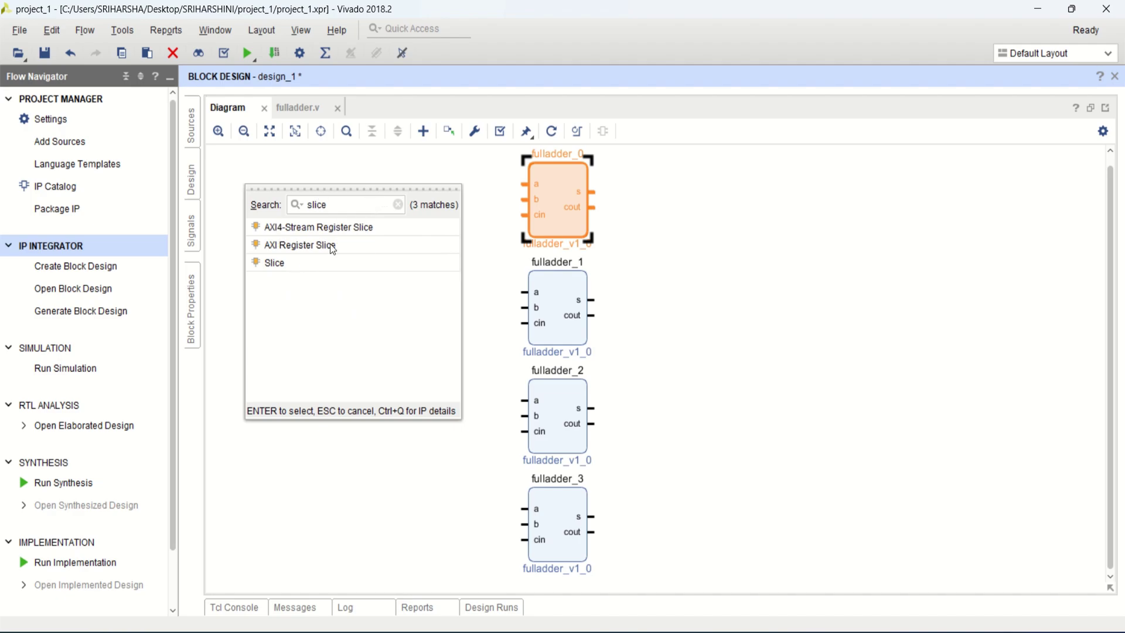
click(284, 262)
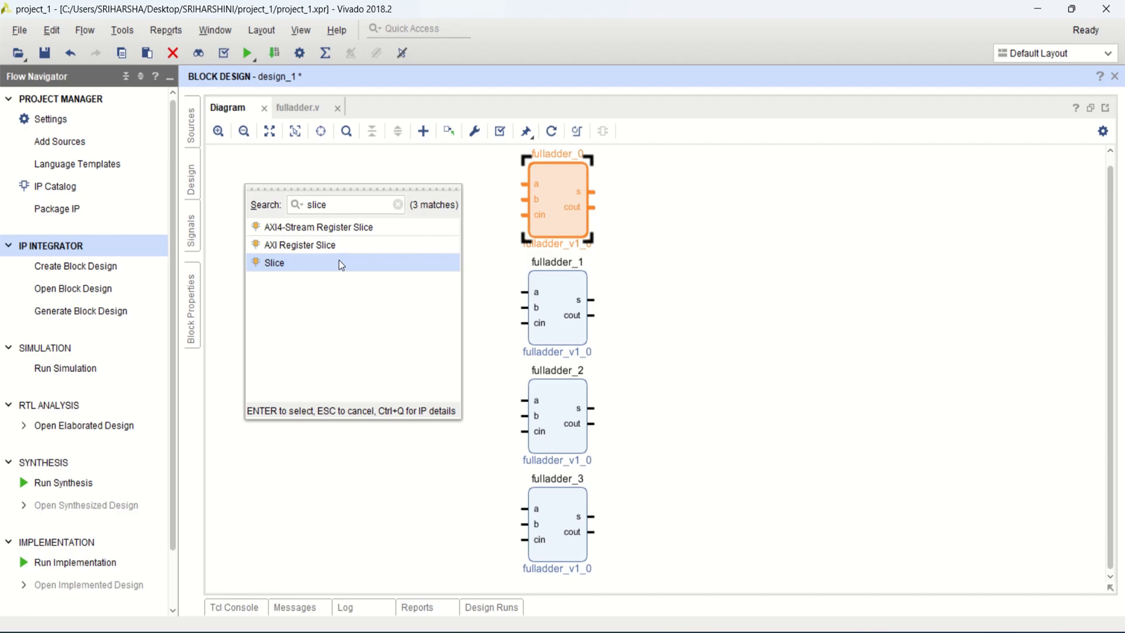
double_click(292, 267)
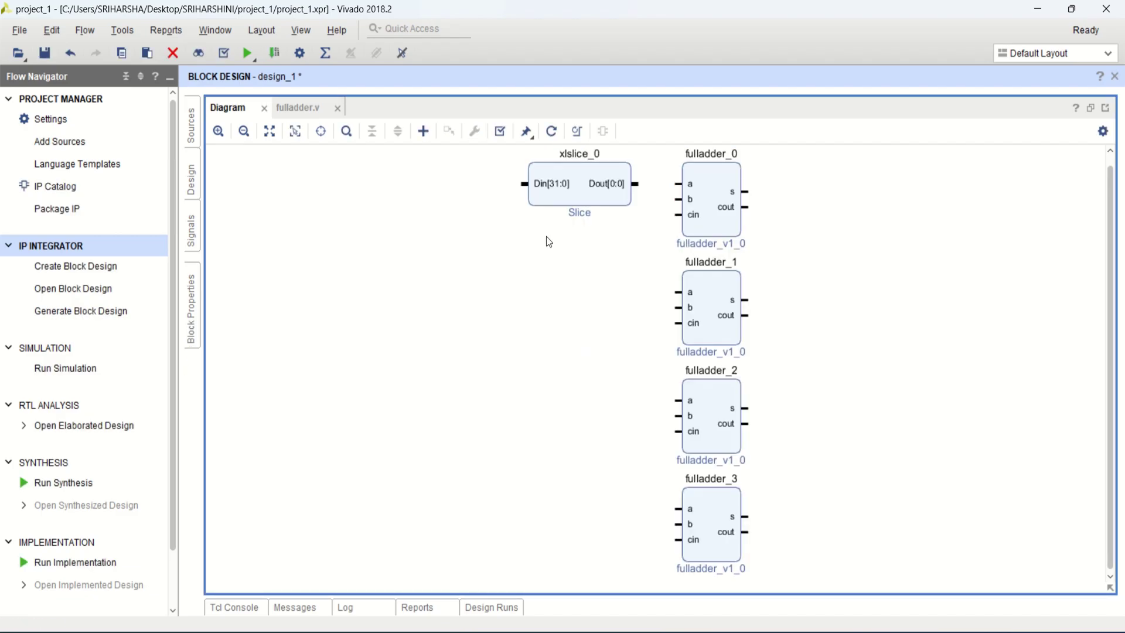
drag(583, 181, 507, 228)
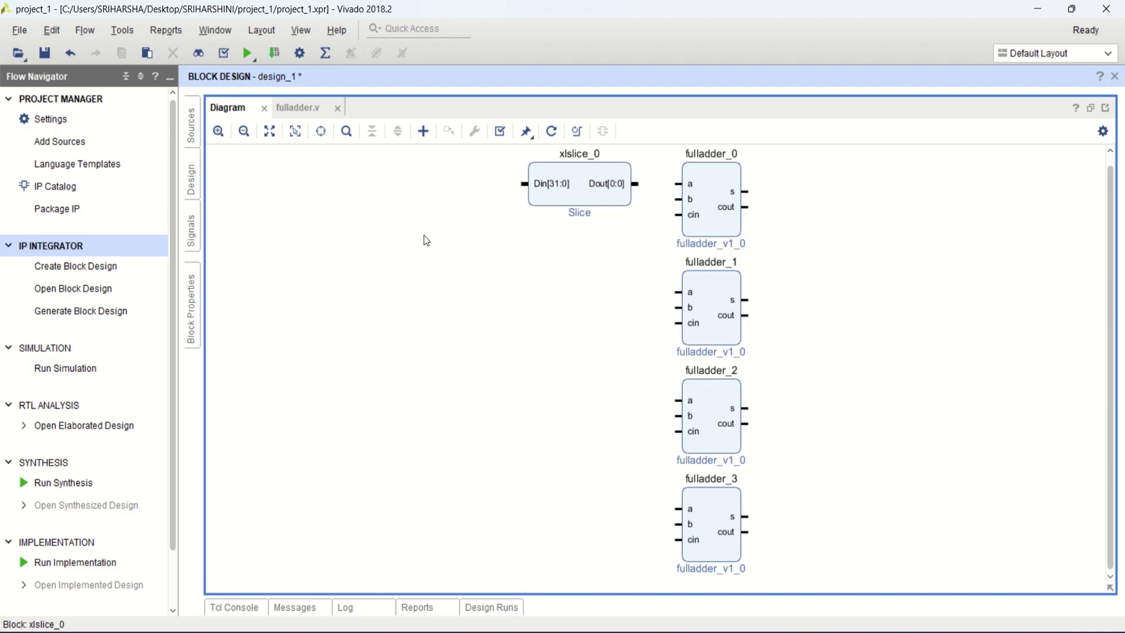
Create input port 'a' as a vector with range 3 down to 0, giving a[3:0].
right_click(390, 224)
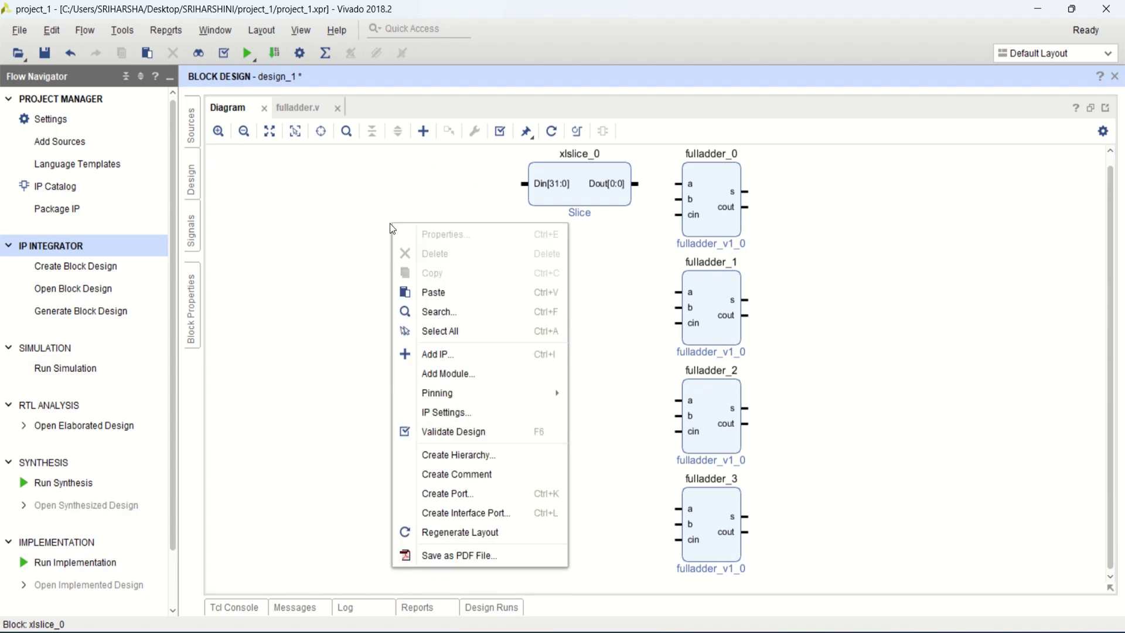
click(474, 495)
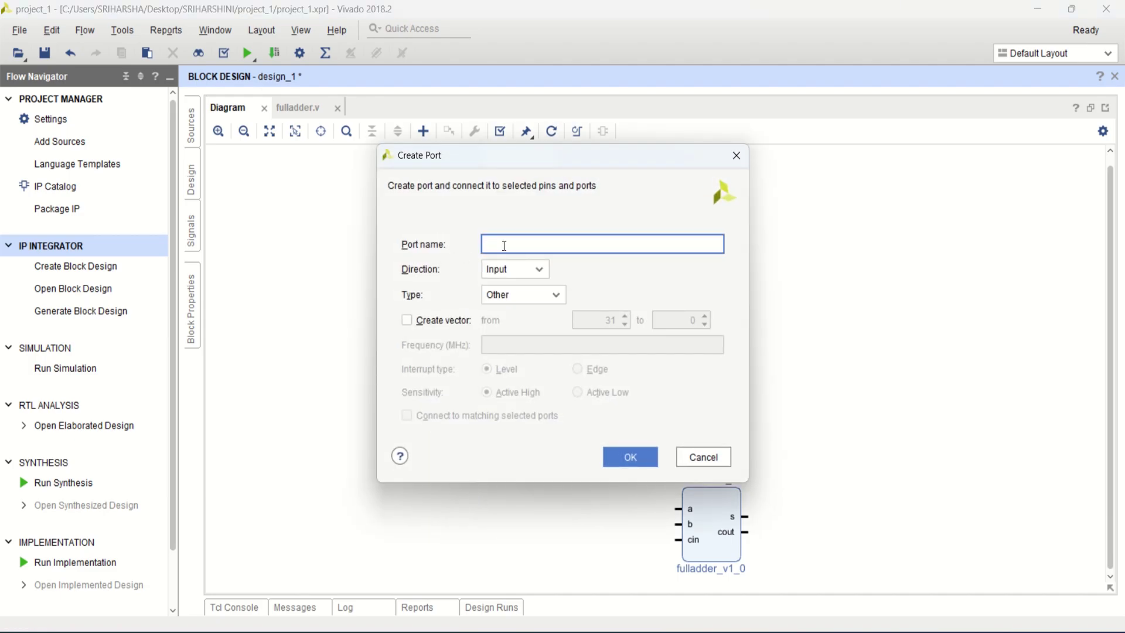
text(a)
click(407, 320)
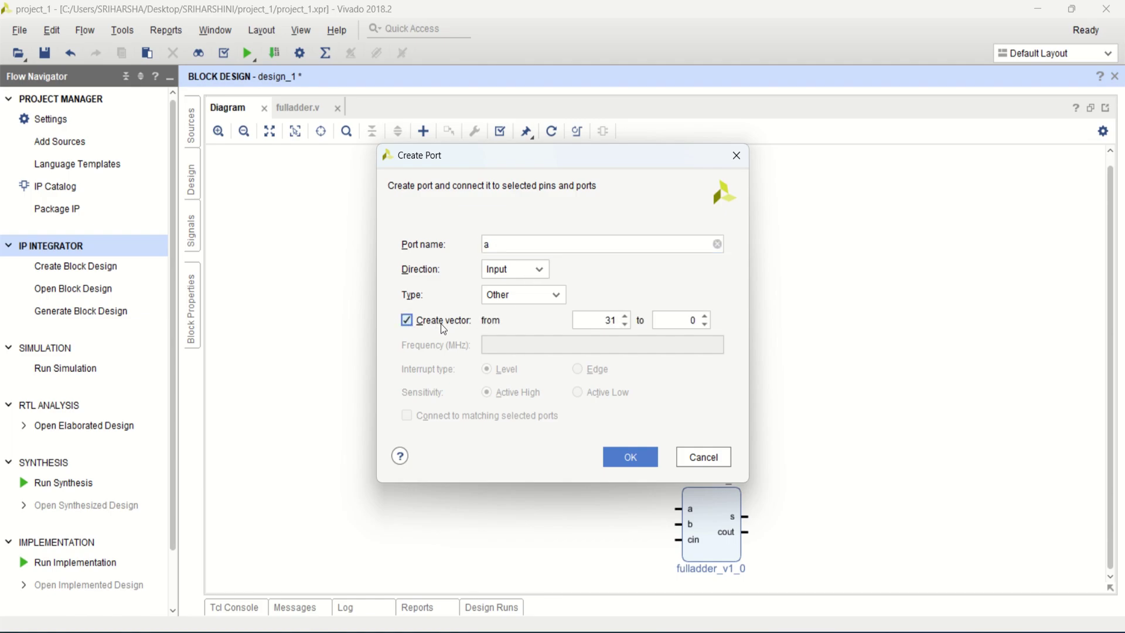
click(604, 320)
drag(604, 321, 616, 320)
text(3)
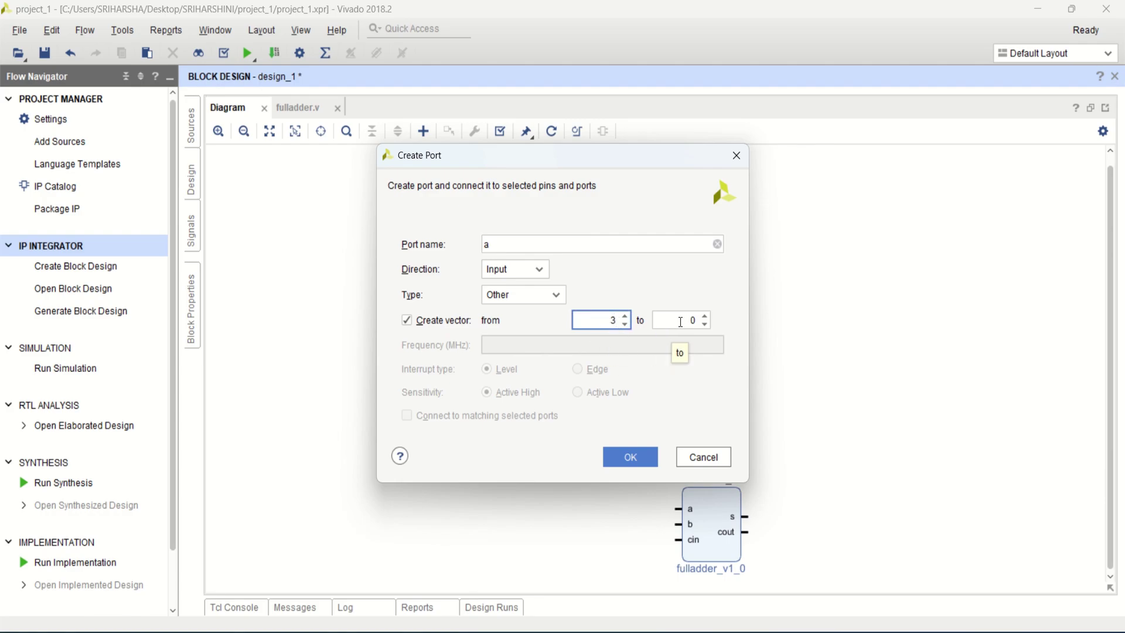
click(630, 460)
Create a second vector input port 'b' with range 3 down to 0, giving b[3:0].
click(482, 246)
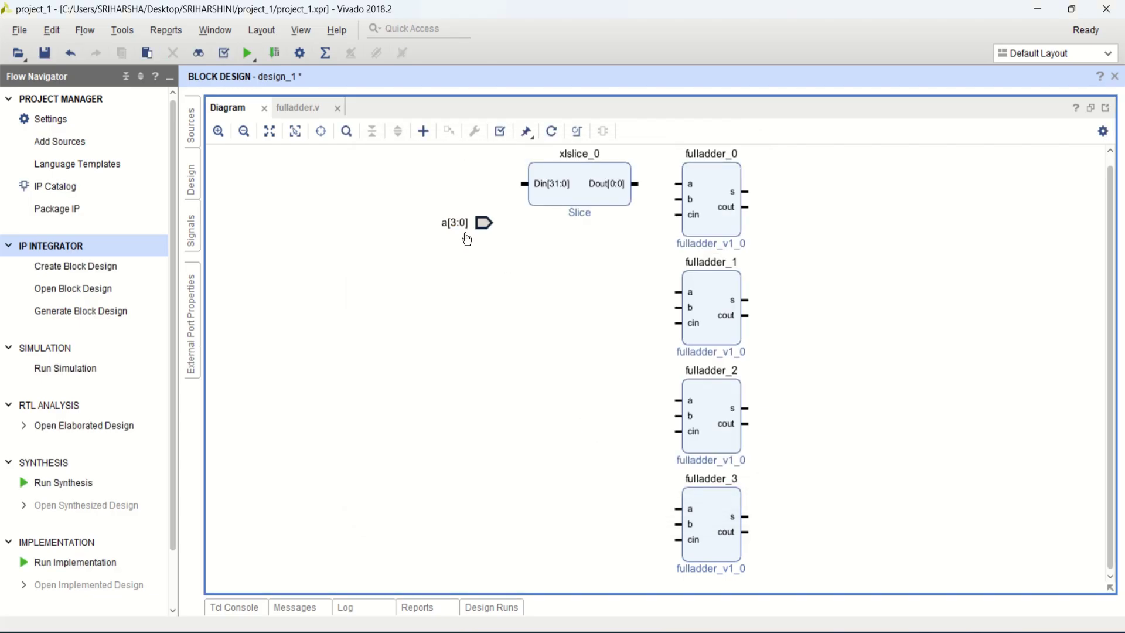
right_click(474, 289)
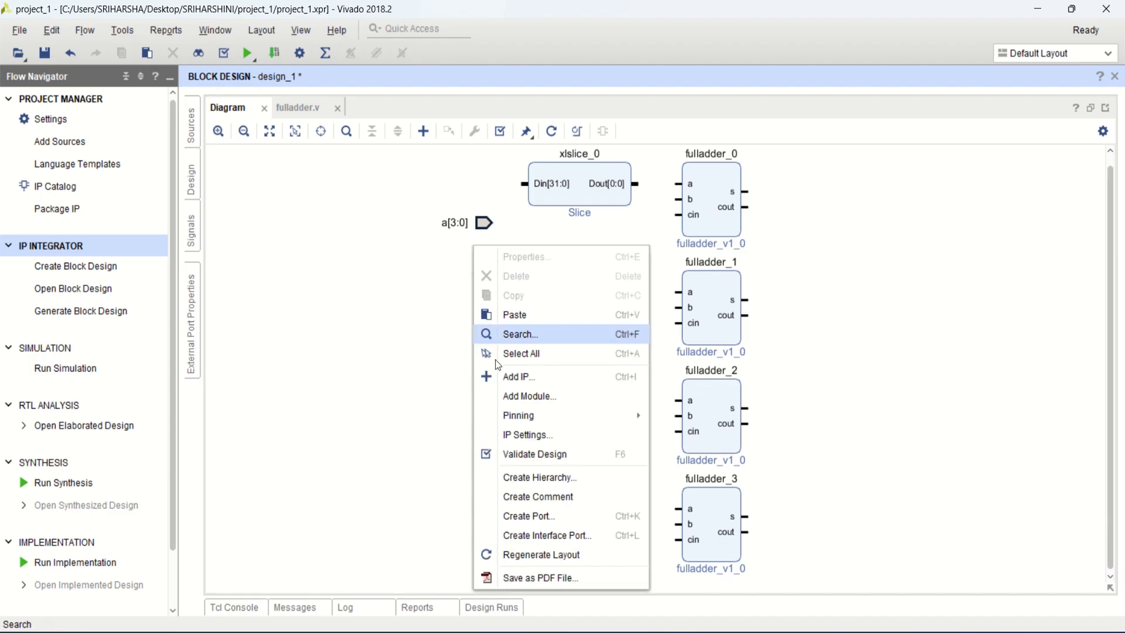
click(547, 518)
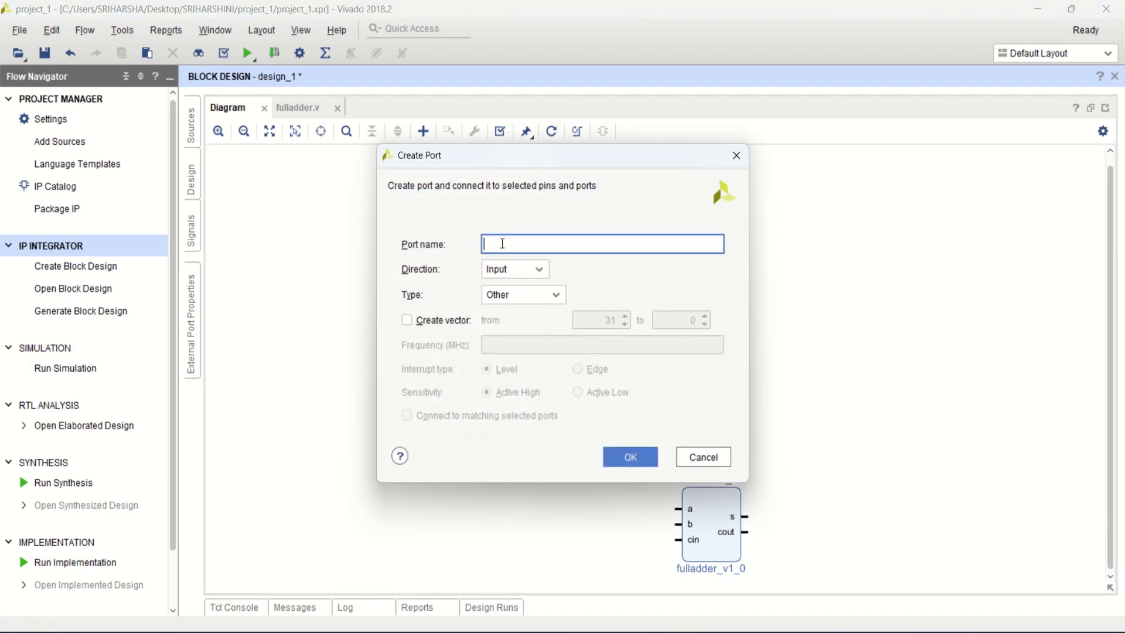
text(b)
click(407, 321)
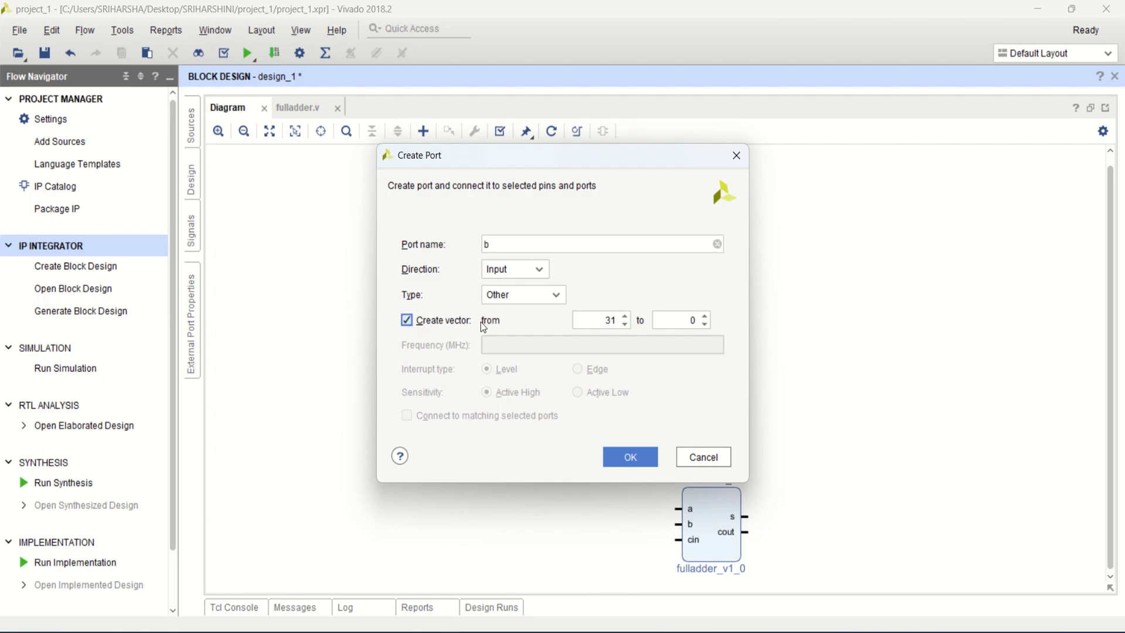
click(608, 320)
drag(607, 320, 617, 321)
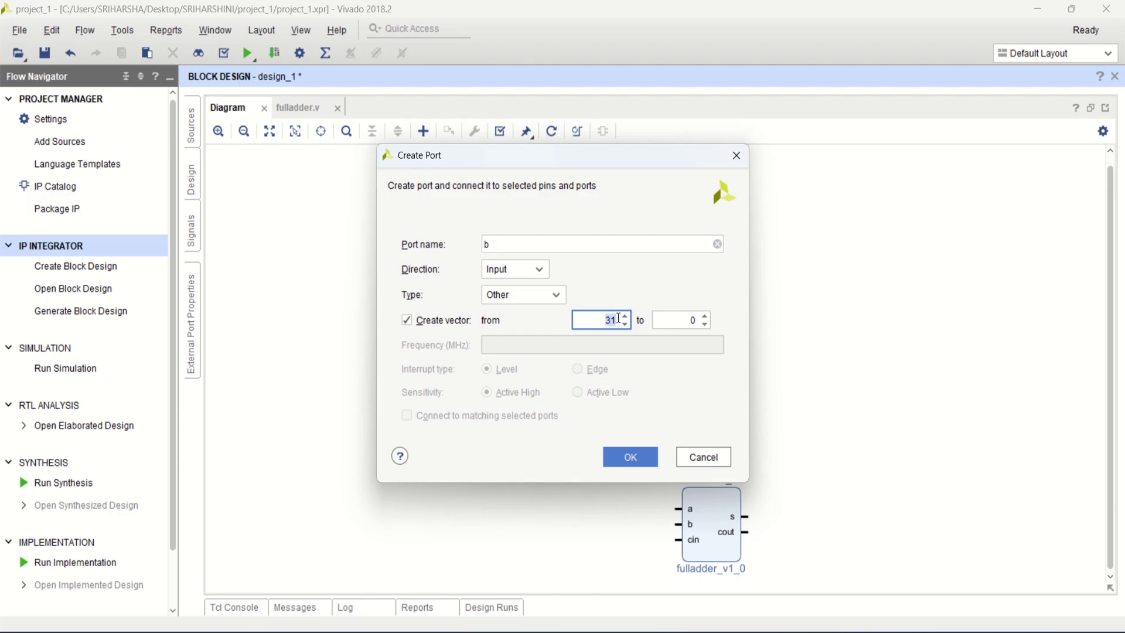
text(3)
click(633, 457)
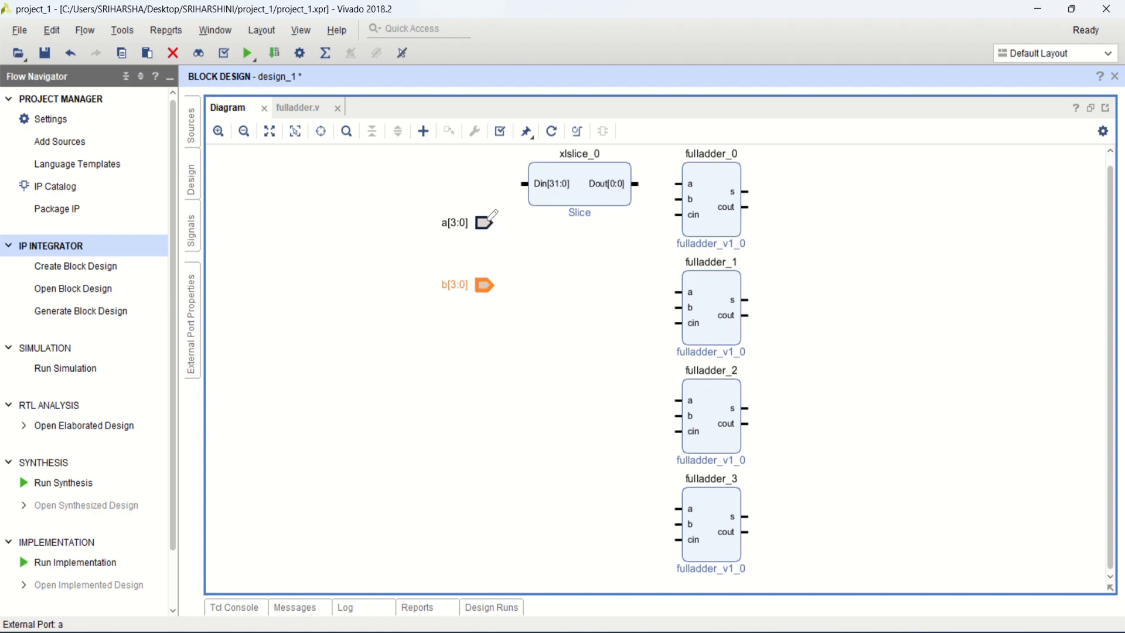
Wire xlslice_0 between port a and fulladder_0, and set its Din Width to 4.
drag(525, 181, 484, 221)
drag(637, 180, 608, 189)
double_click(580, 182)
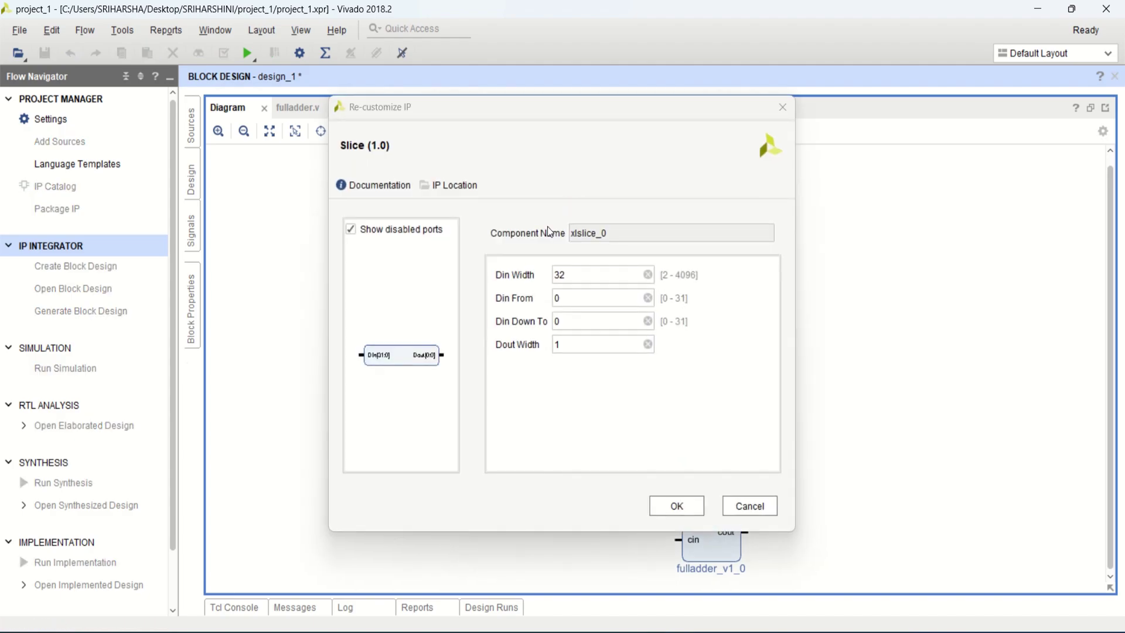
drag(591, 113, 859, 139)
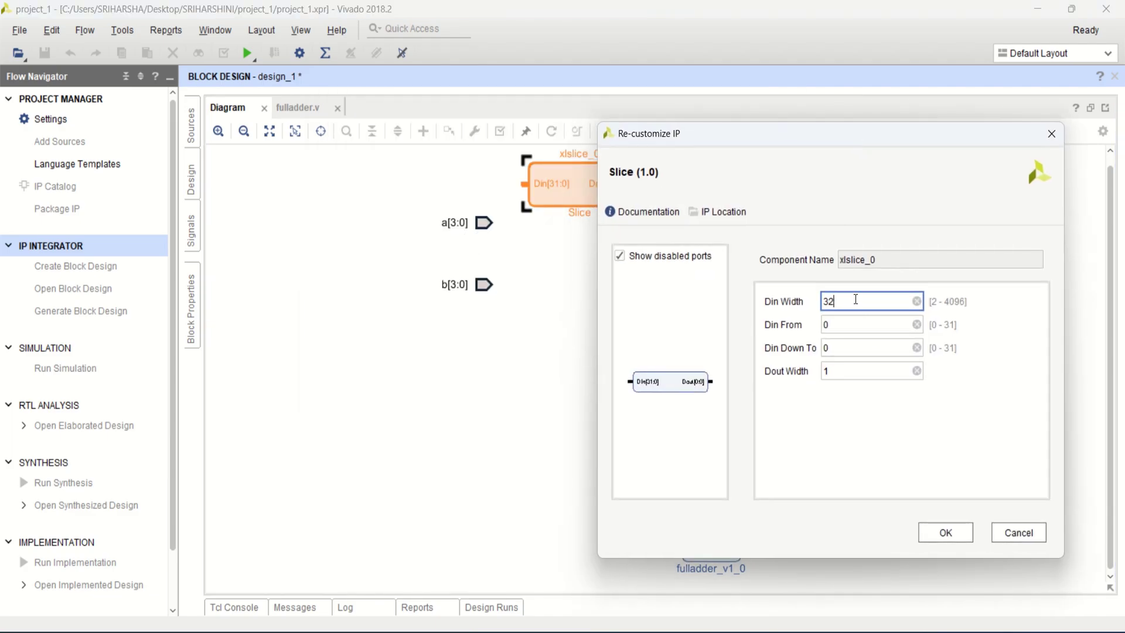
drag(856, 299, 823, 300)
text(4)
click(947, 533)
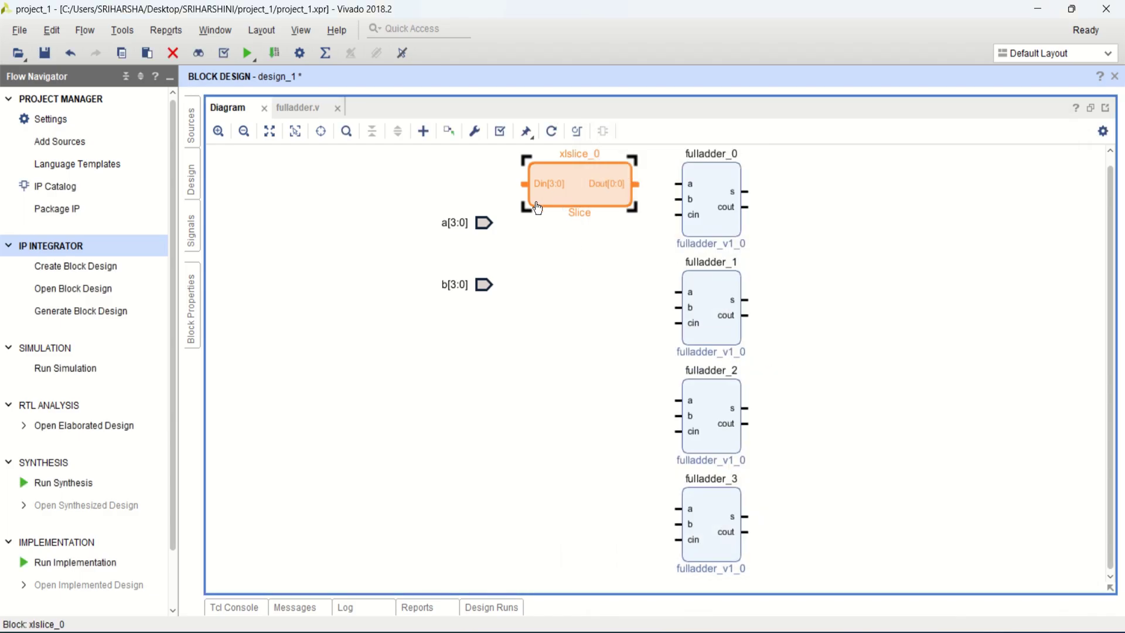
Paste a copy of xlslice_0 as xlslice_1 and place it just below xlslice_0.
click(574, 279)
click(576, 190)
click(583, 317)
key(ctrl+v)
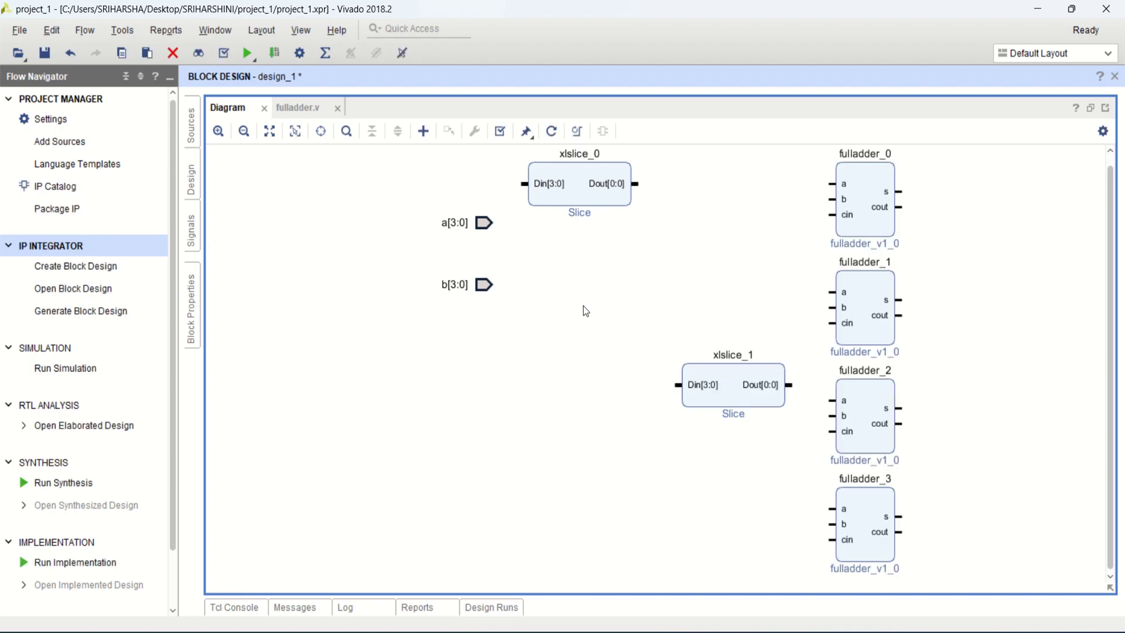
drag(729, 371, 592, 250)
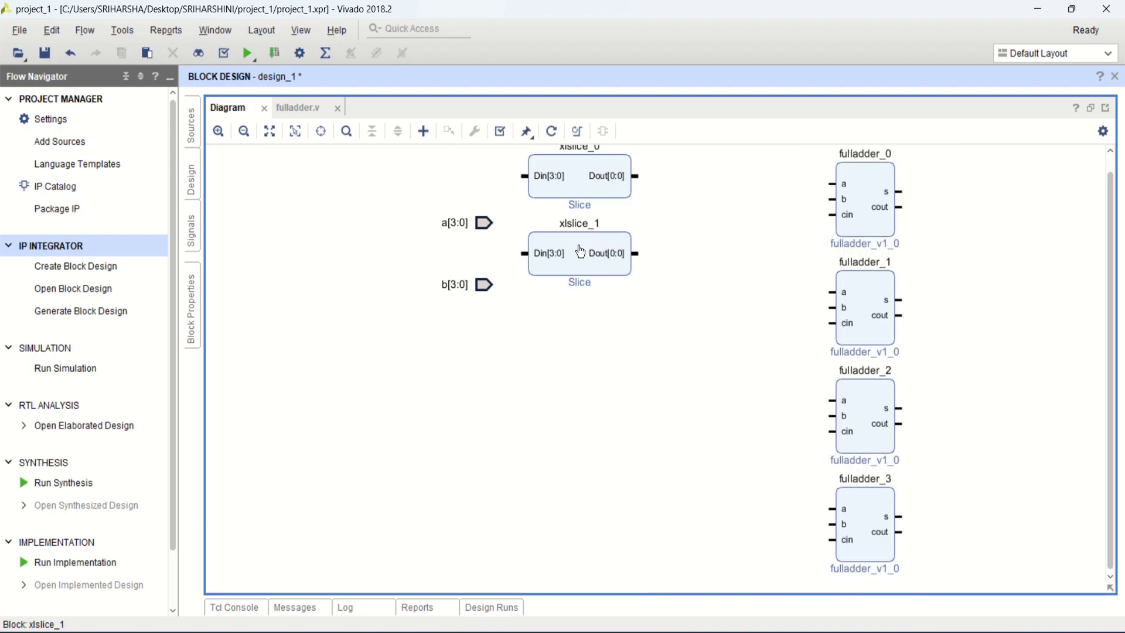
Set xlslice_1's Din From and Din Down To both to 1 to extract bit 1.
double_click(578, 245)
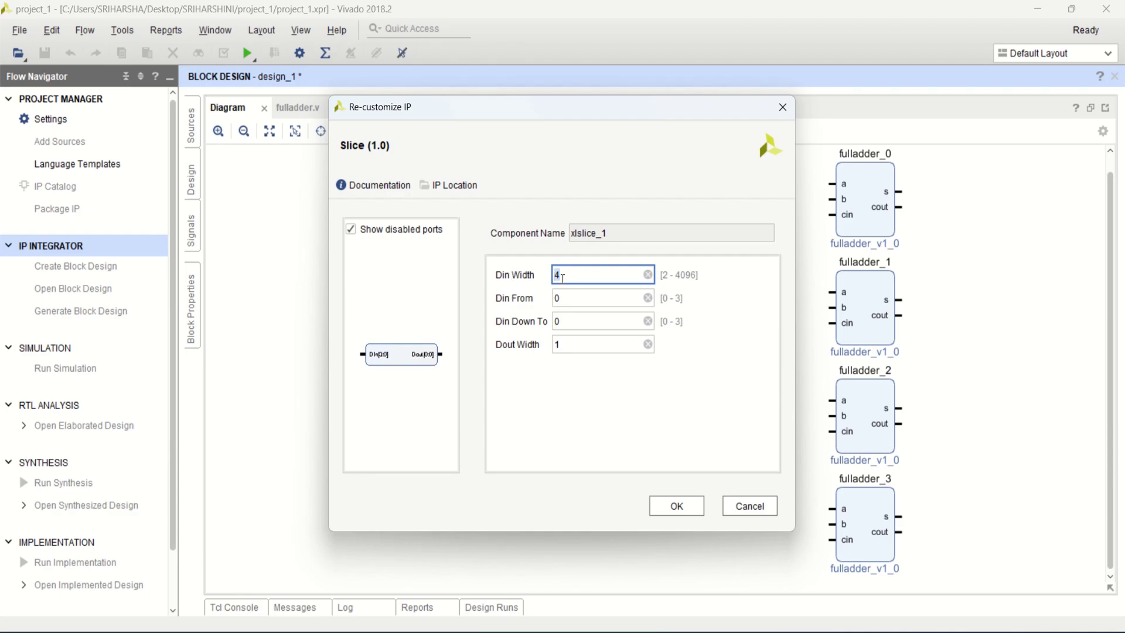
click(557, 297)
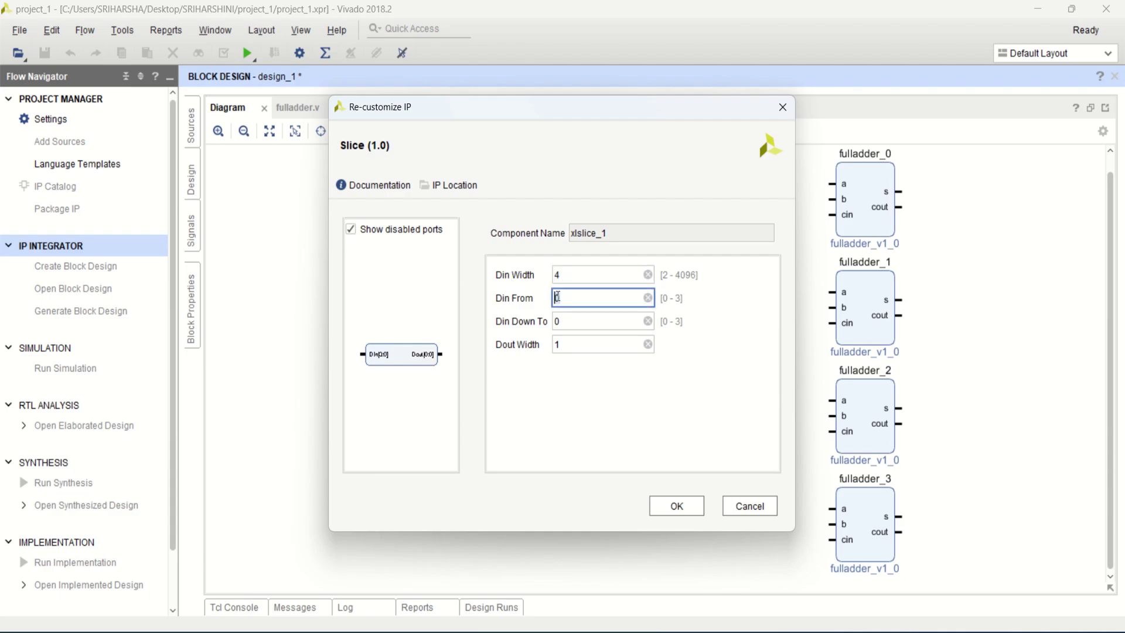
text(1)
click(573, 321)
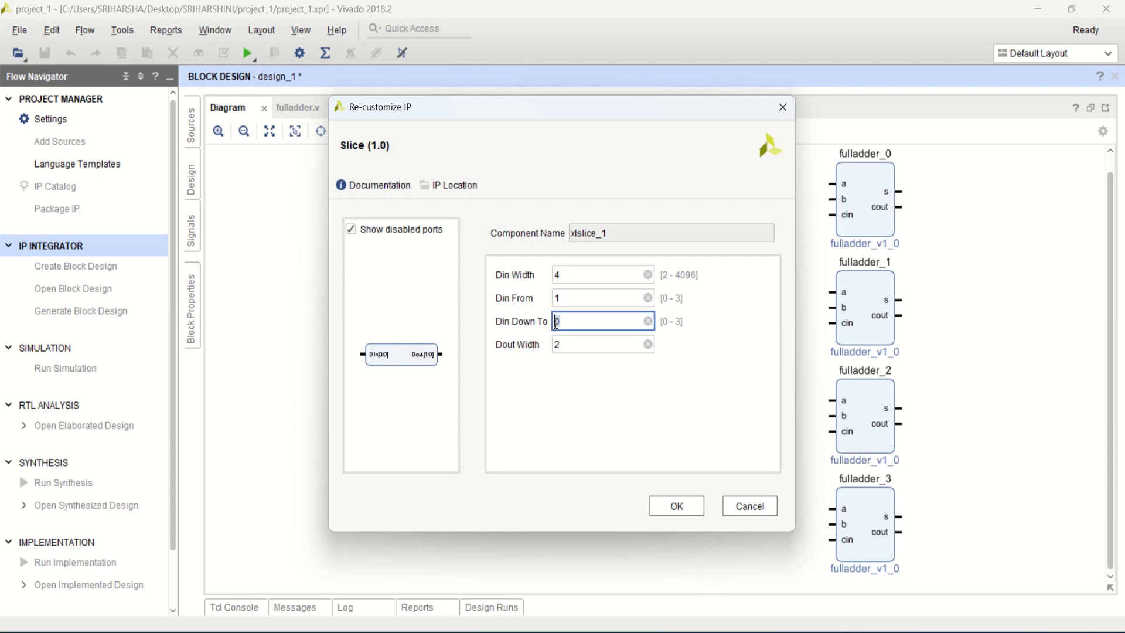
text(1)
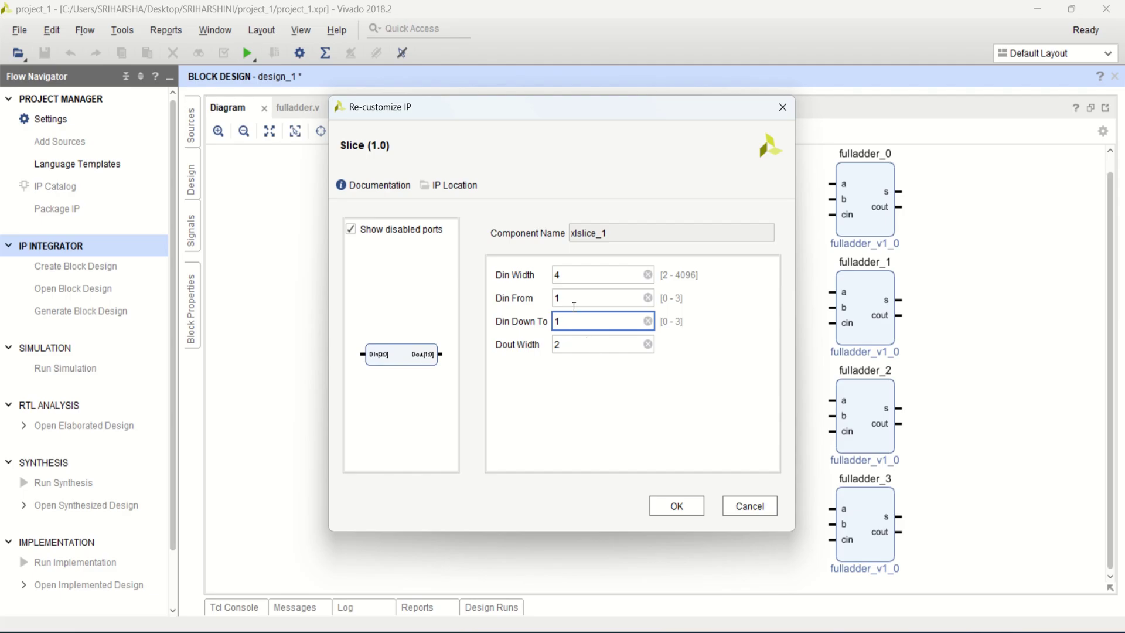
click(677, 506)
click(650, 378)
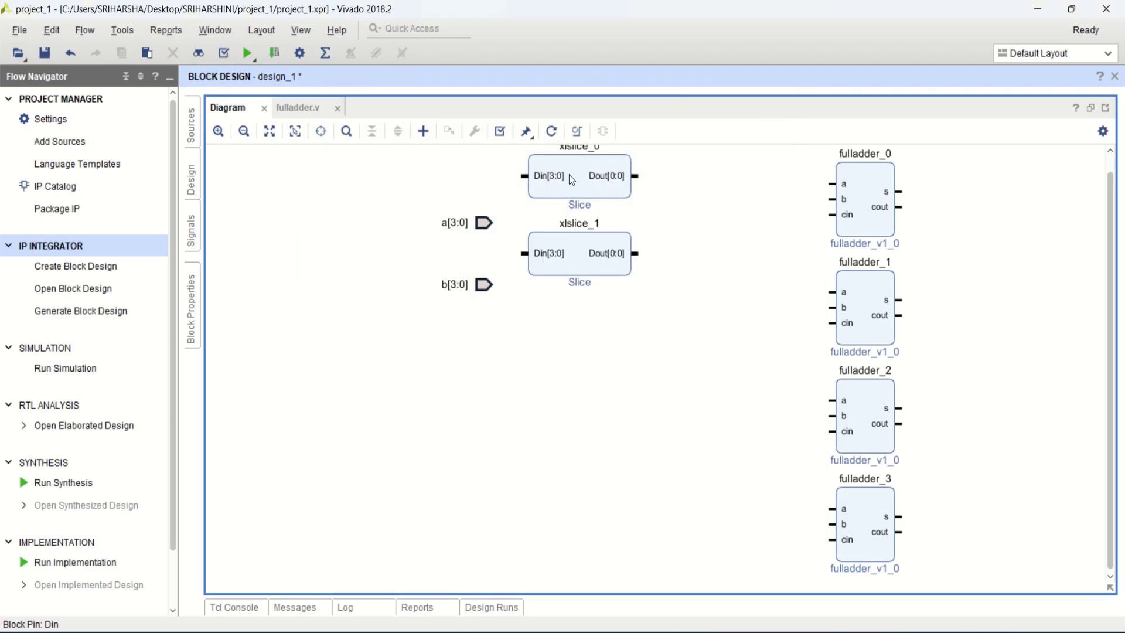
click(608, 271)
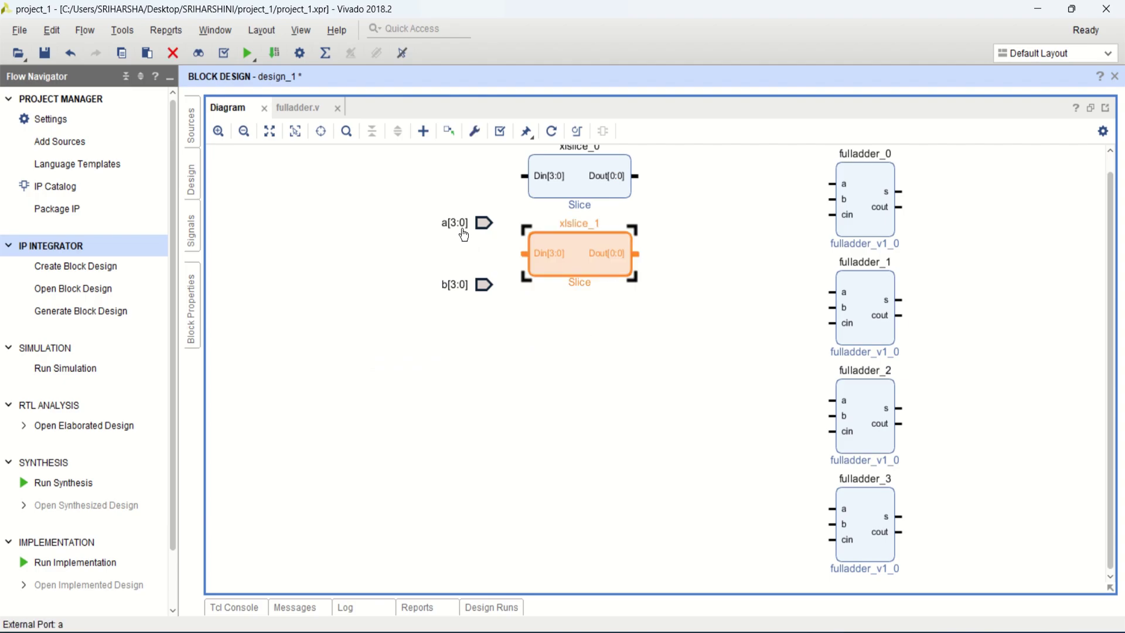
click(597, 350)
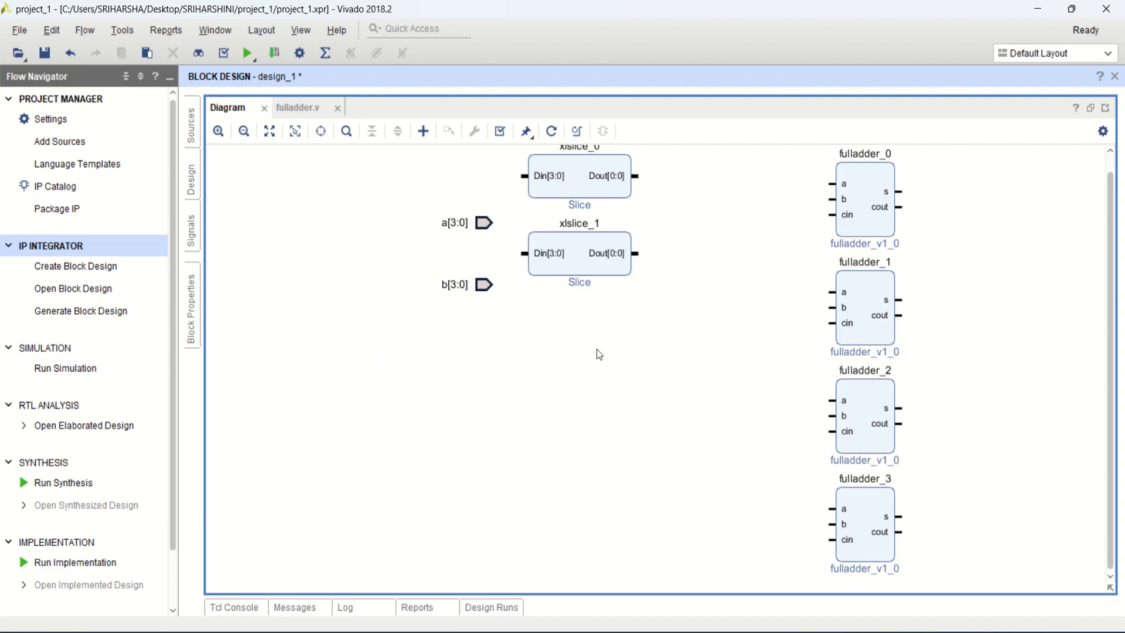
click(579, 253)
Paste xlslice_2 beneath xlslice_1 and set its bit range to extract only bit 2.
click(610, 346)
key(ctrl+v)
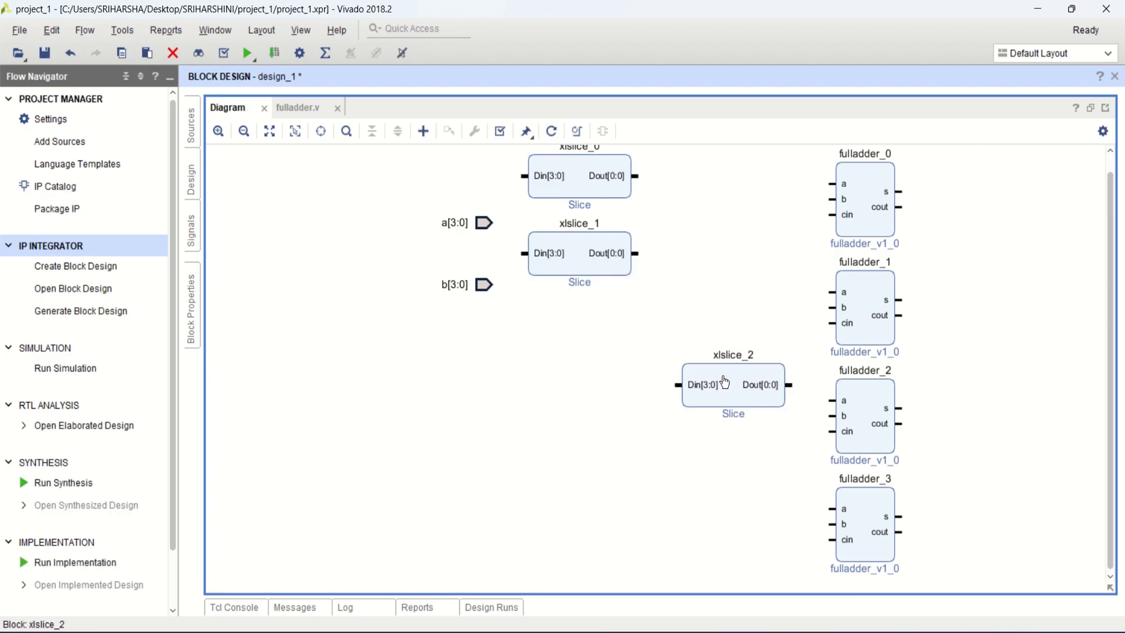
drag(725, 382, 593, 317)
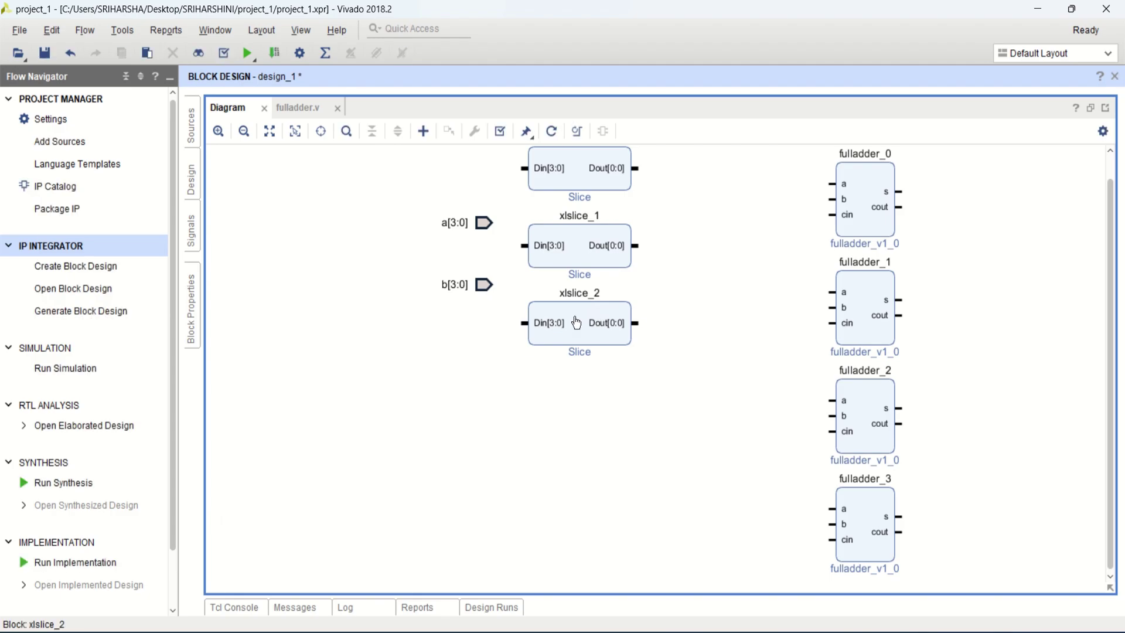
double_click(576, 323)
double_click(572, 300)
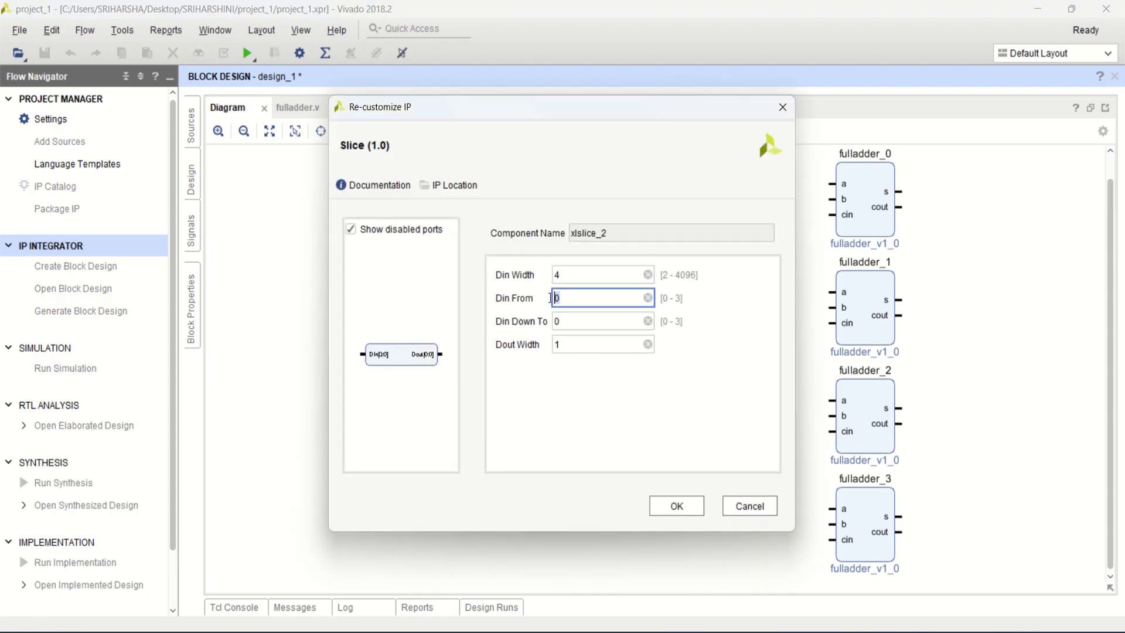
double_click(568, 323)
text(2)
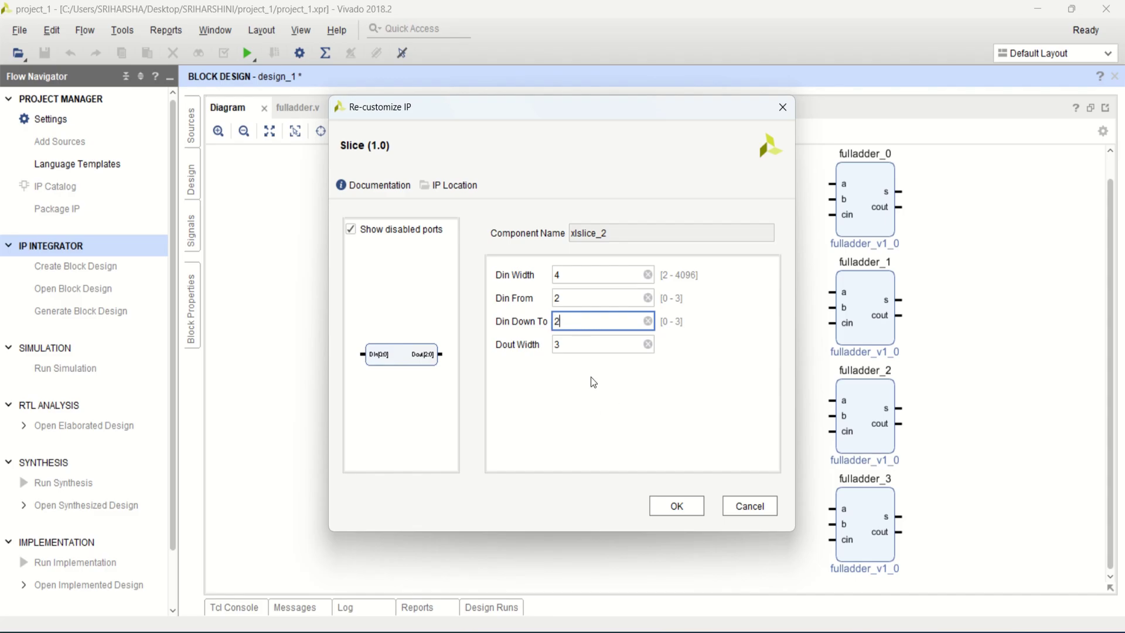
key(Tab)
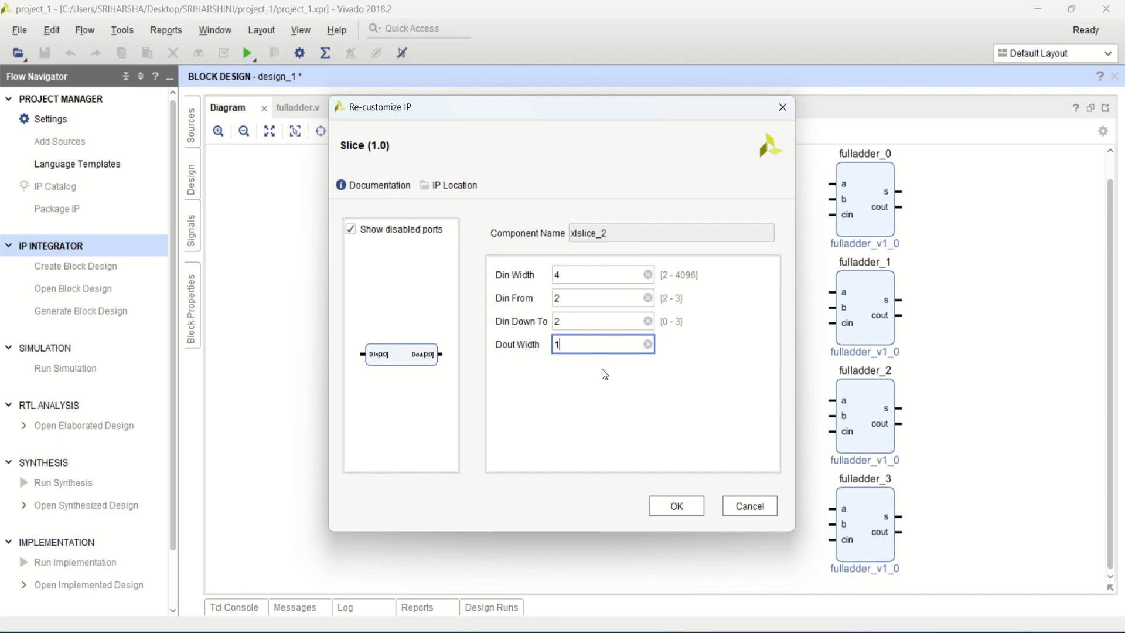
click(677, 506)
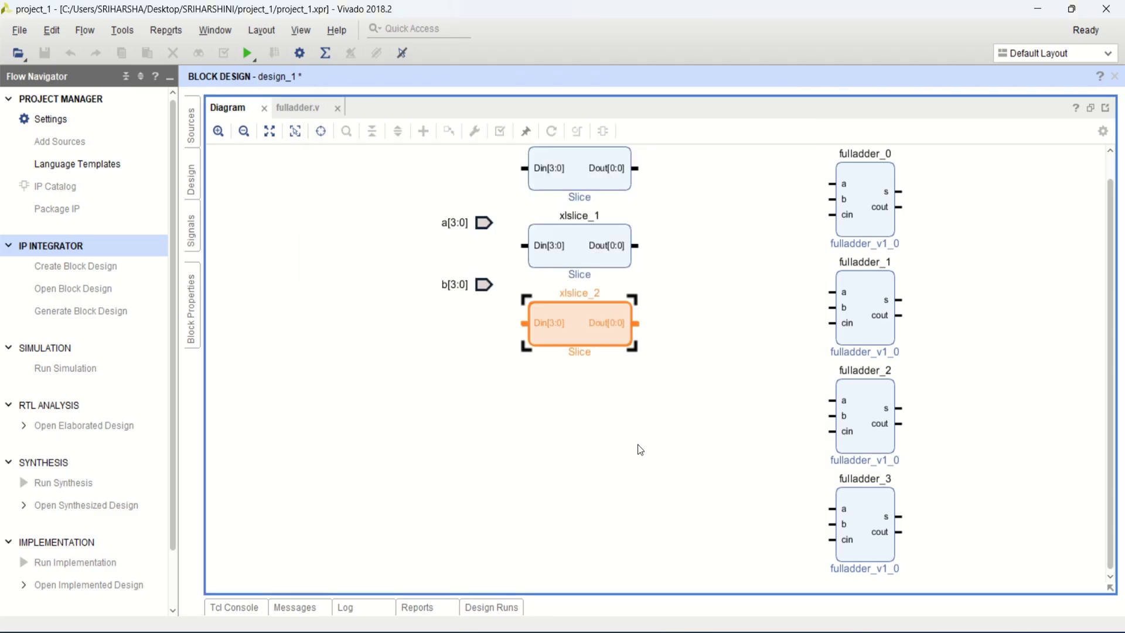
Paste xlslice_3 below xlslice_2, set Din From and Down To to 3, and fit the diagram.
click(574, 326)
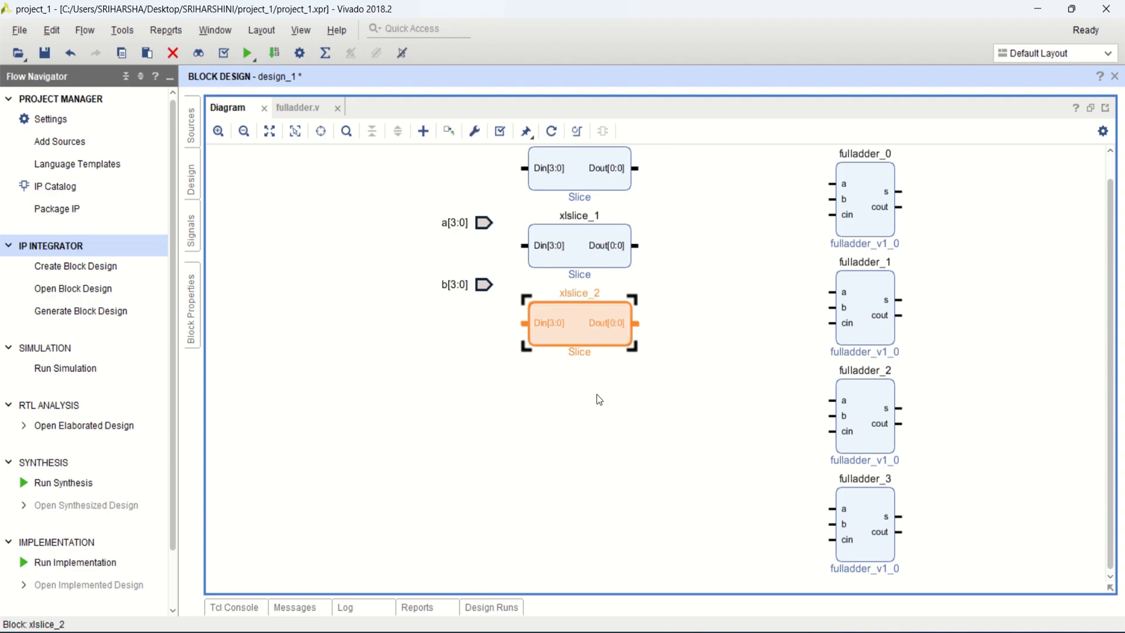
click(599, 449)
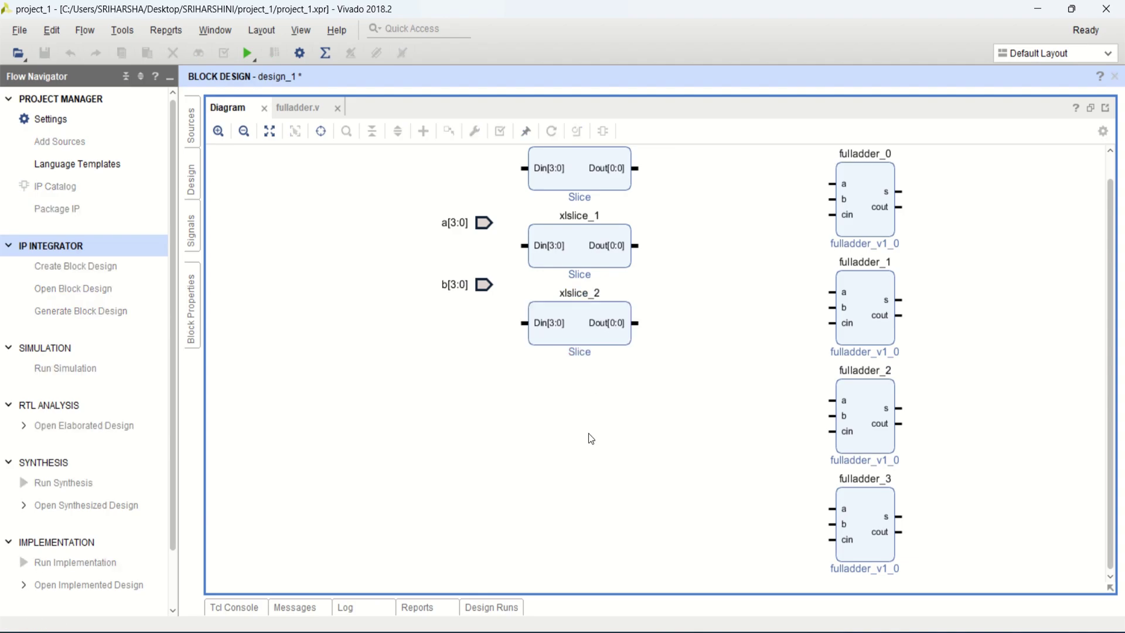
key(ctrl+v)
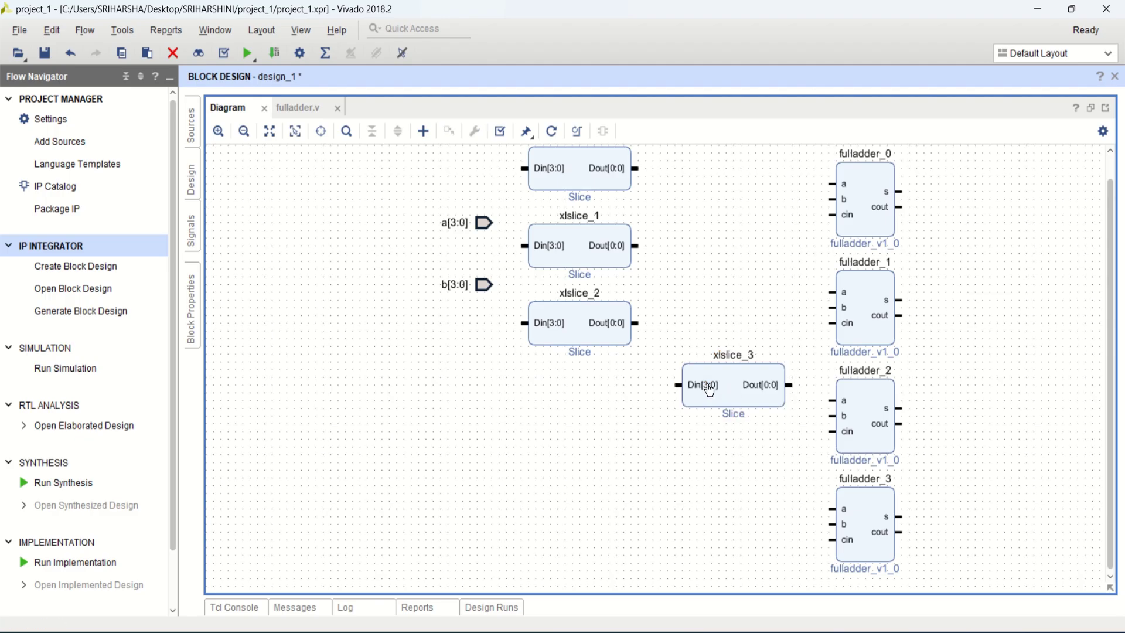
drag(736, 389, 590, 397)
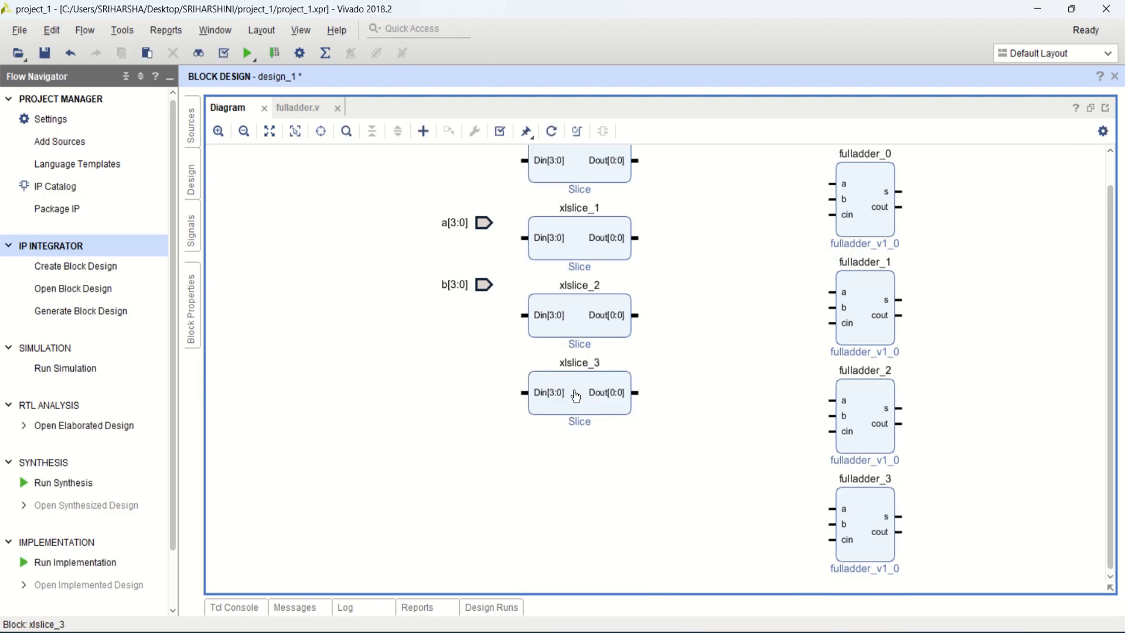
double_click(572, 392)
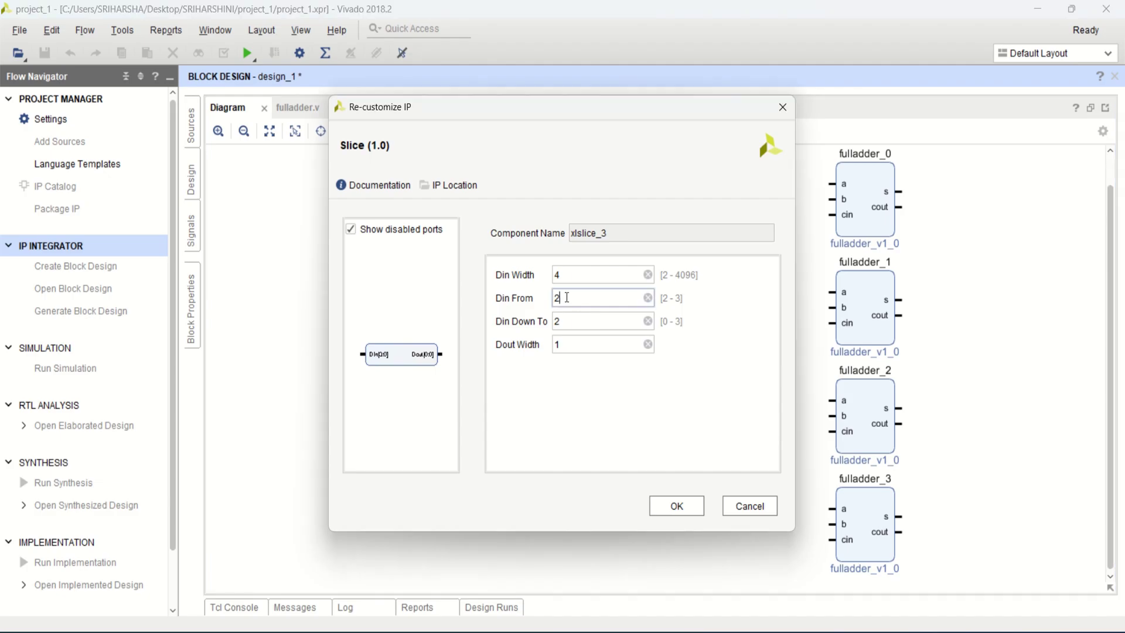
drag(566, 297, 540, 299)
text(3)
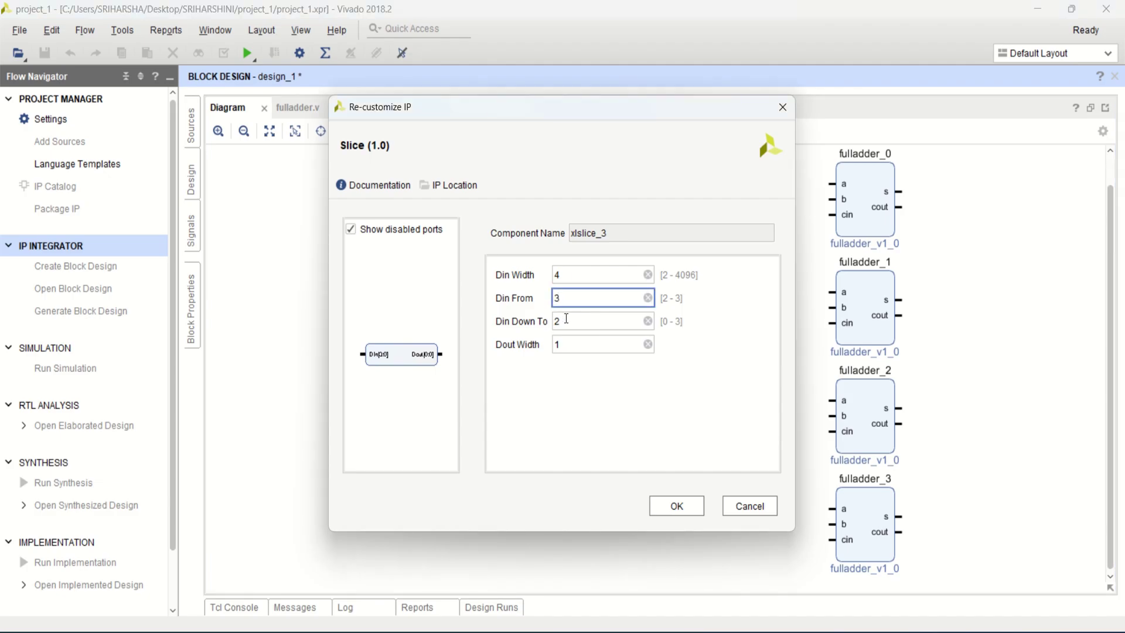
click(554, 322)
text(3)
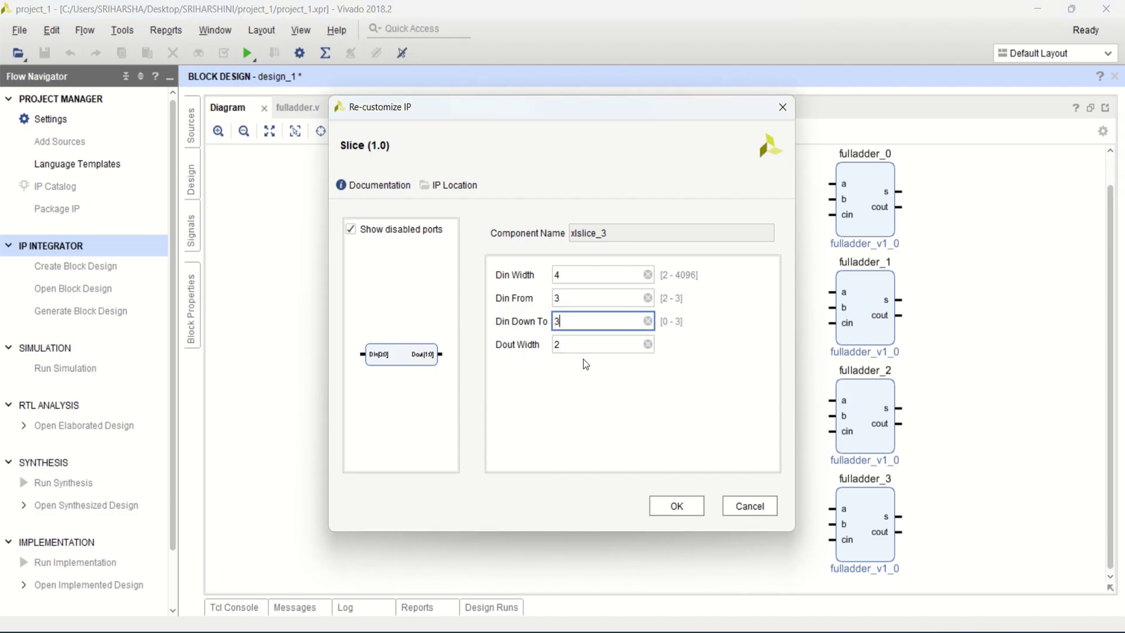
click(674, 505)
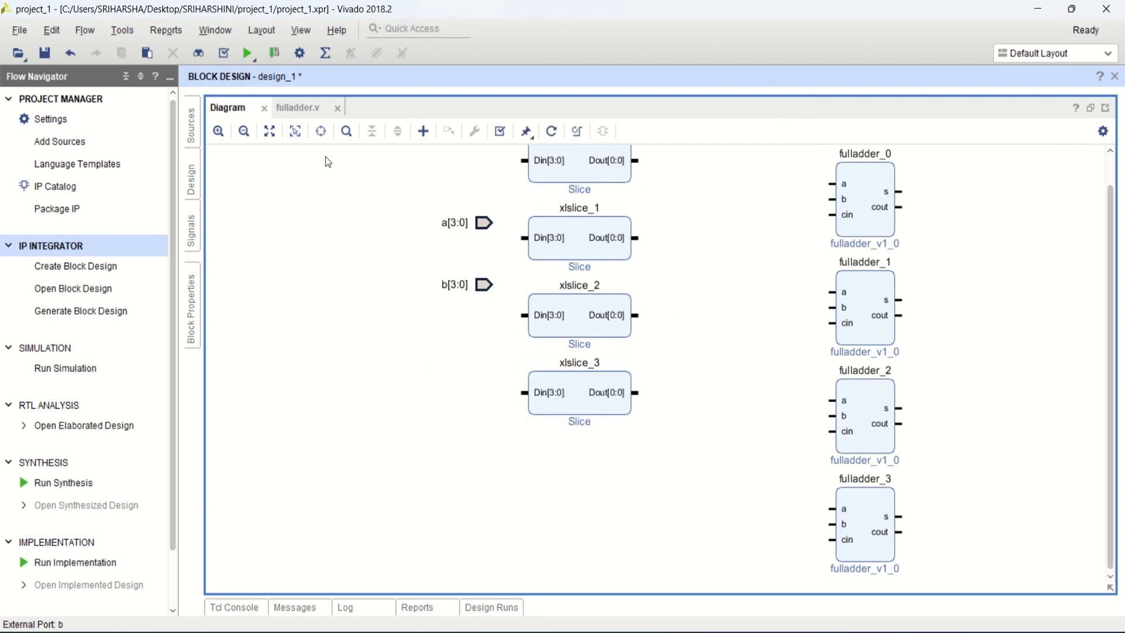
click(276, 135)
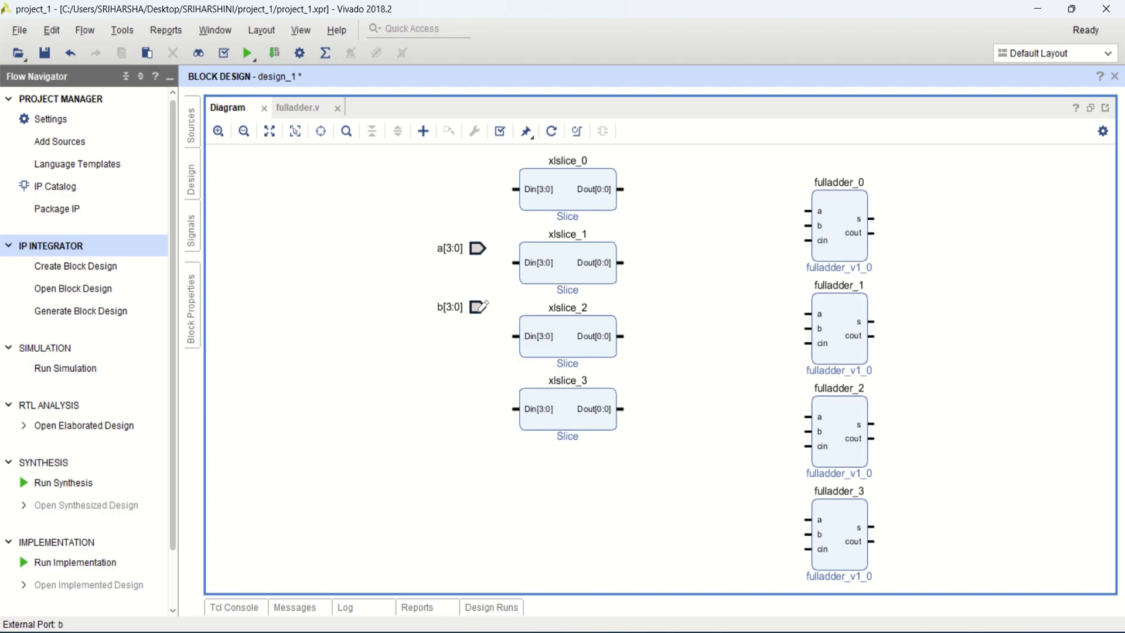
Move port b[3:0] near the bottom and a[3:0] down beside the slices.
drag(477, 311, 420, 430)
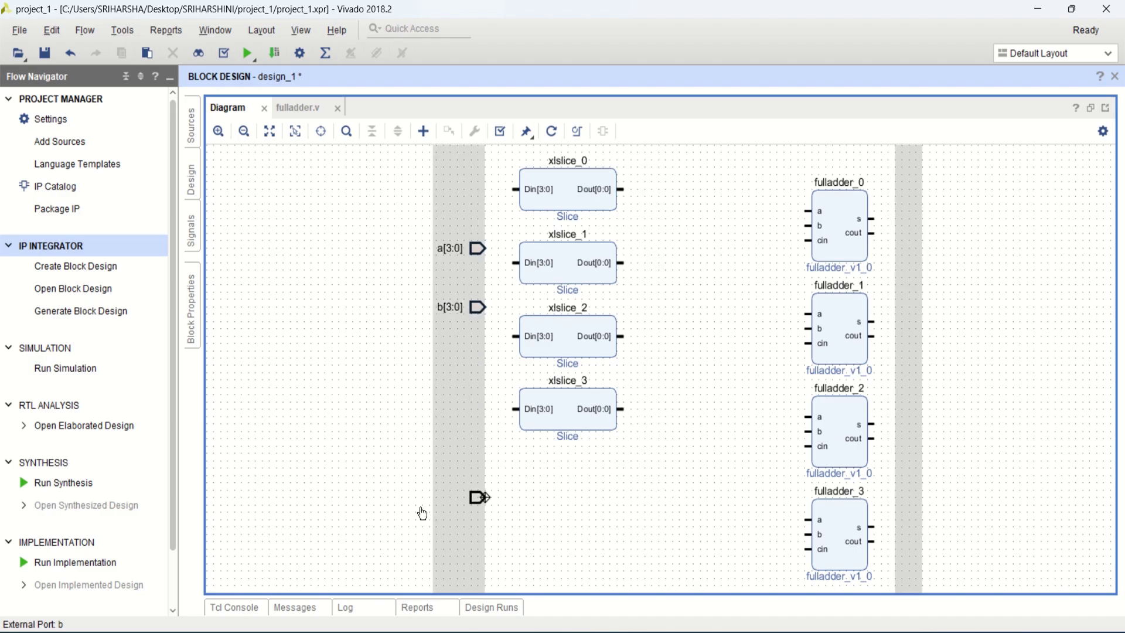
drag(422, 513, 423, 516)
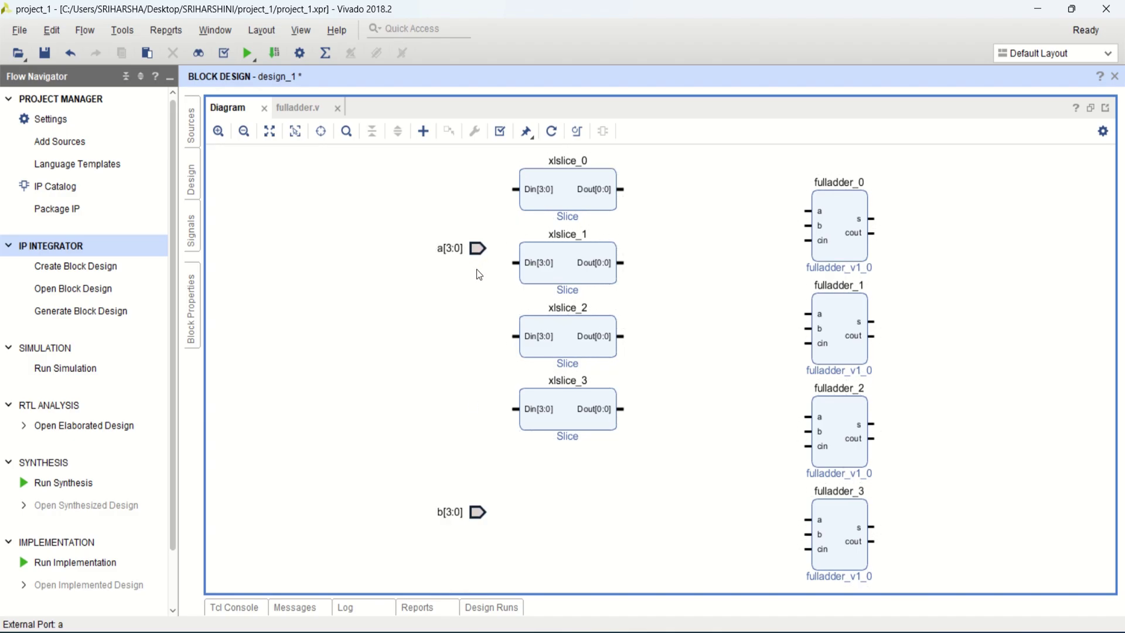
drag(478, 251, 479, 305)
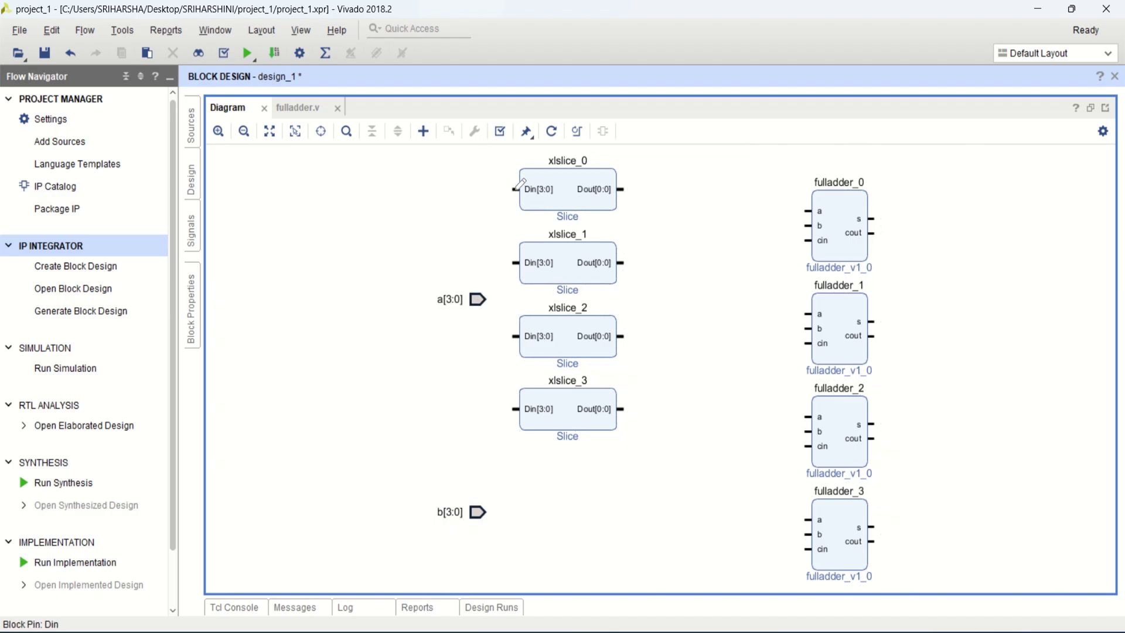
Wire a[3:0] to the Din inputs of xlslice_0, xlslice_1 and xlslice_3.
drag(517, 189, 477, 299)
drag(518, 263, 499, 320)
drag(518, 405, 499, 375)
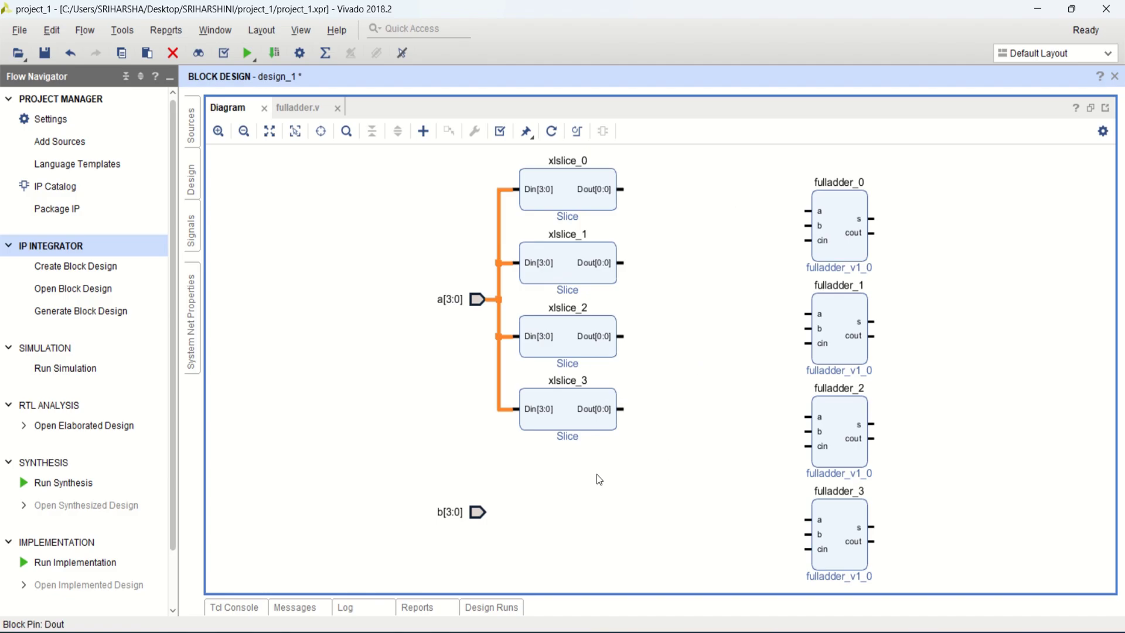
scroll(597, 464, down, 1)
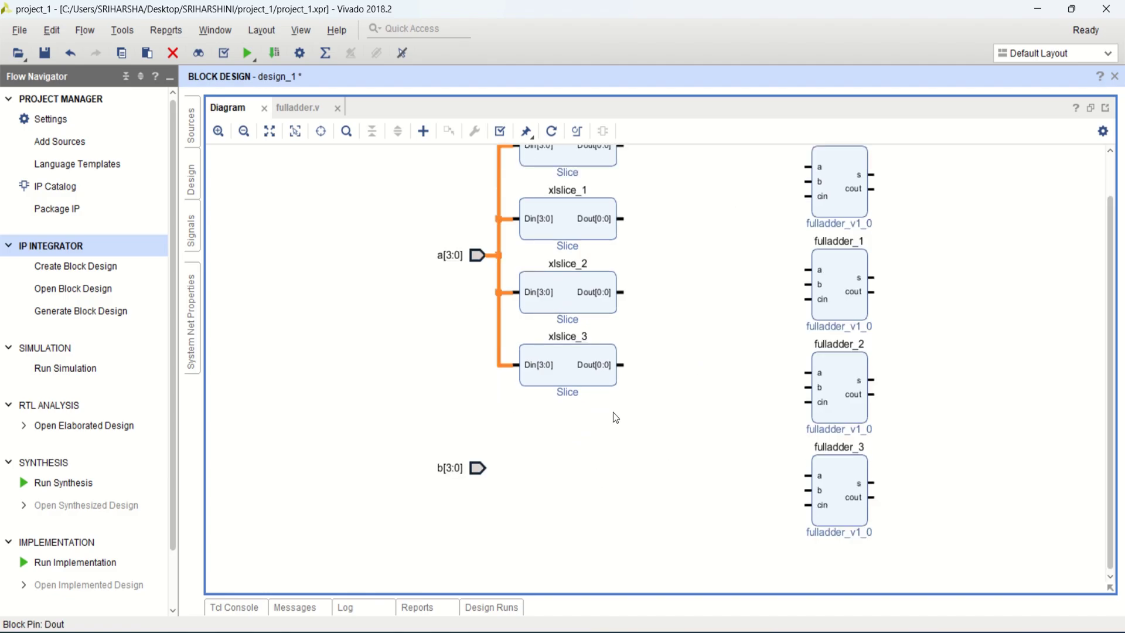
scroll(613, 412, up, 1)
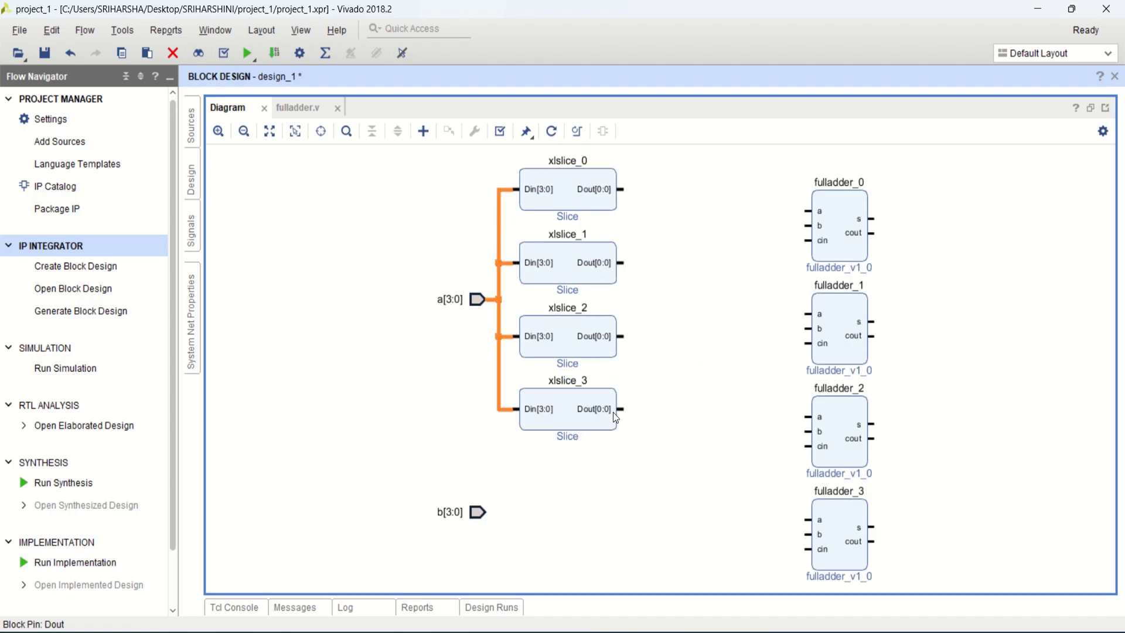
Zoom in on the four slices to check the a[3:0] wiring, then fit the whole diagram.
click(681, 281)
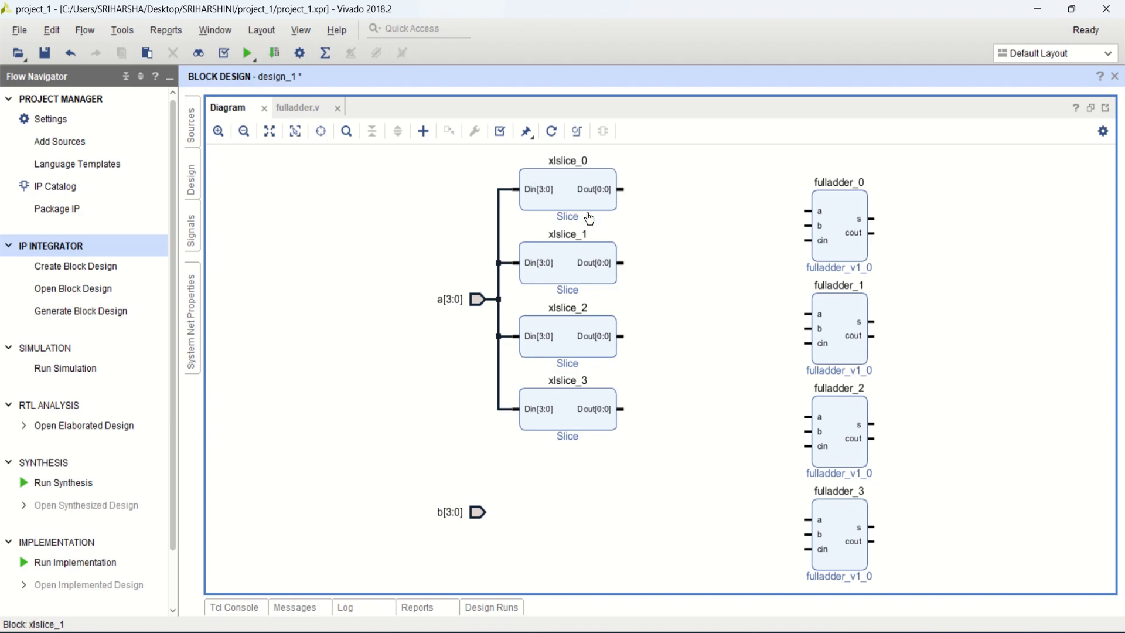
click(571, 188)
click(672, 333)
drag(691, 485, 475, 274)
drag(504, 149, 658, 463)
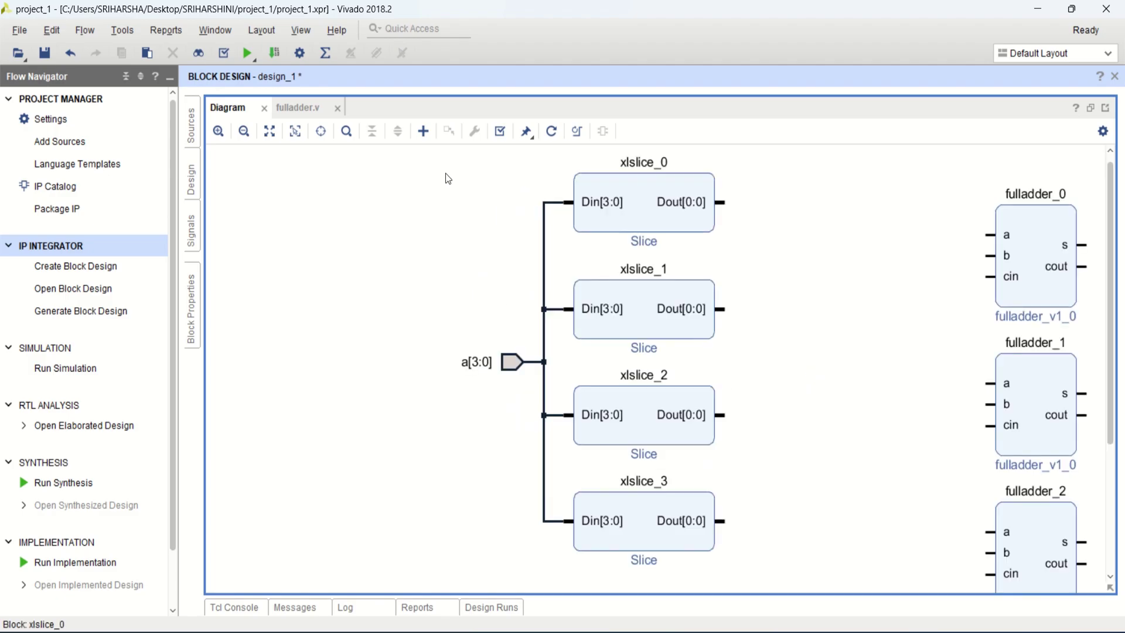
click(270, 131)
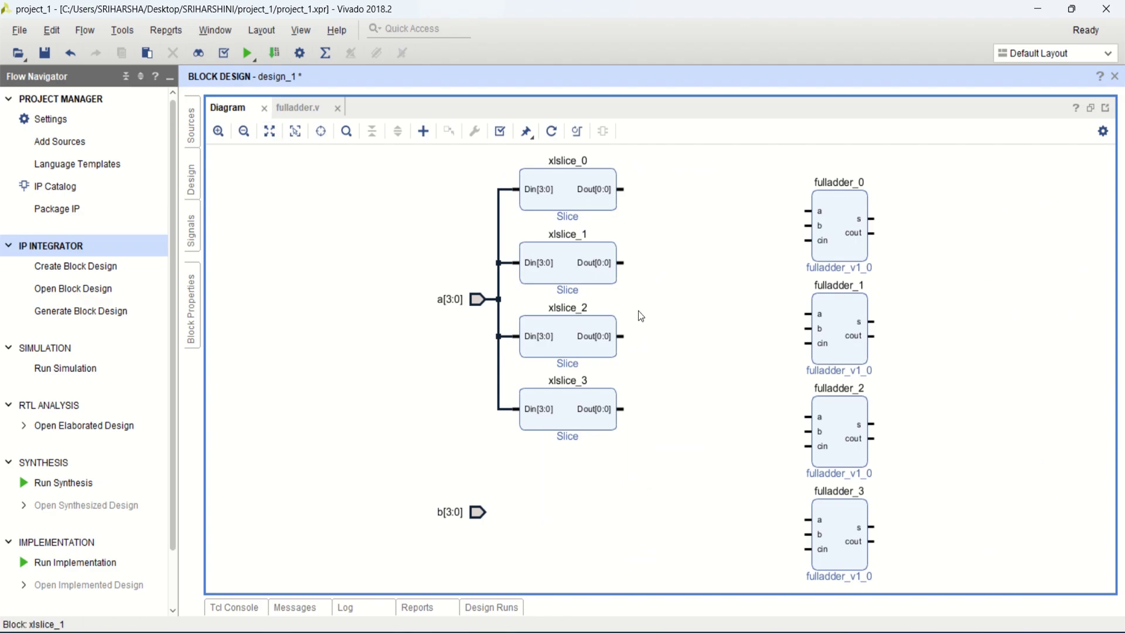
click(569, 193)
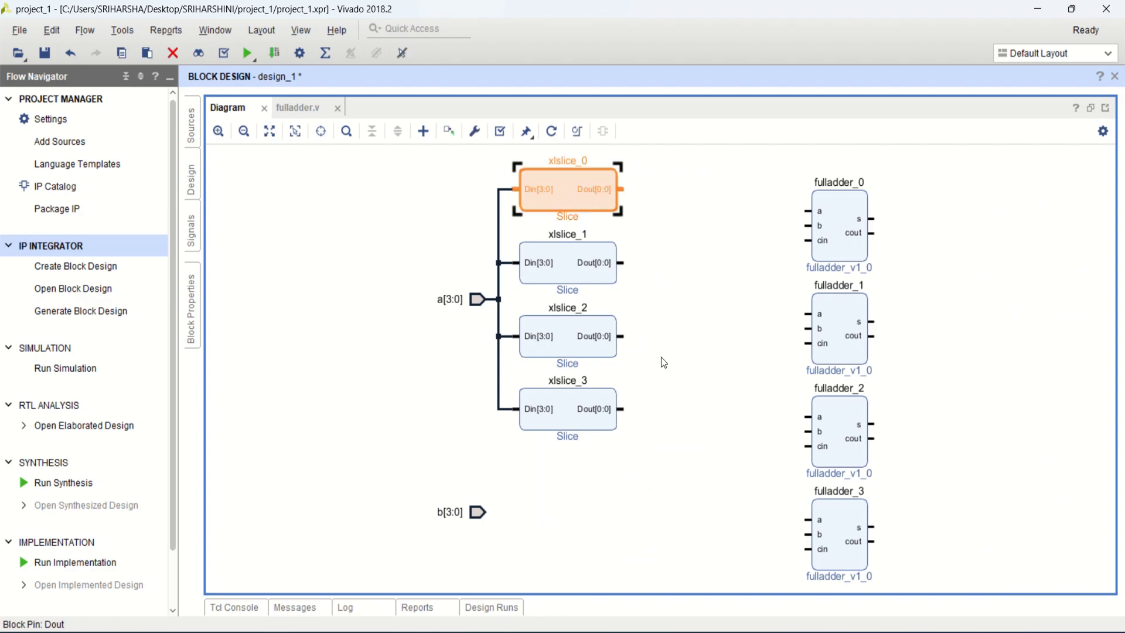
click(658, 487)
scroll(623, 510, down, 2)
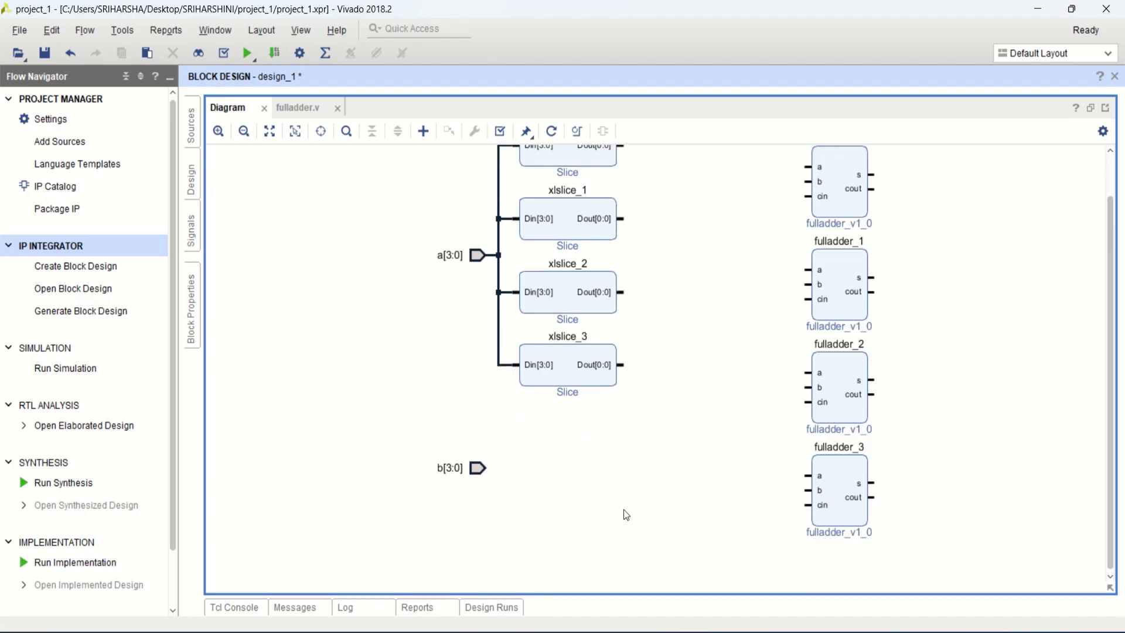
Paste xlslice_4 and xlslice_5 below xlslice_3, beside port b[3:0].
key(ctrl+v)
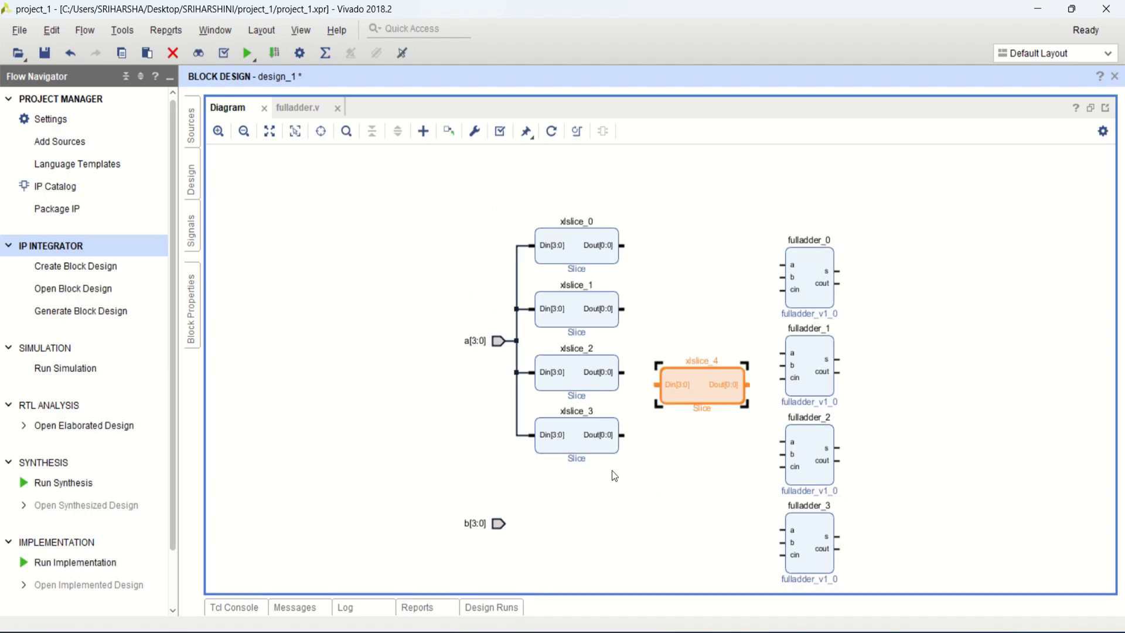
drag(701, 388, 577, 514)
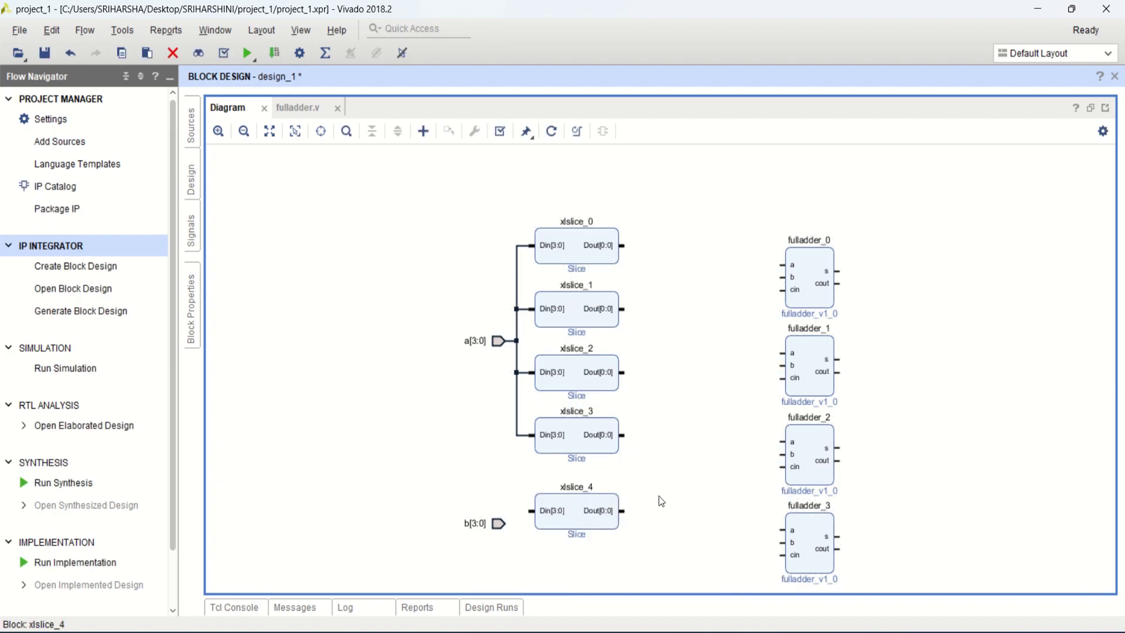
click(577, 309)
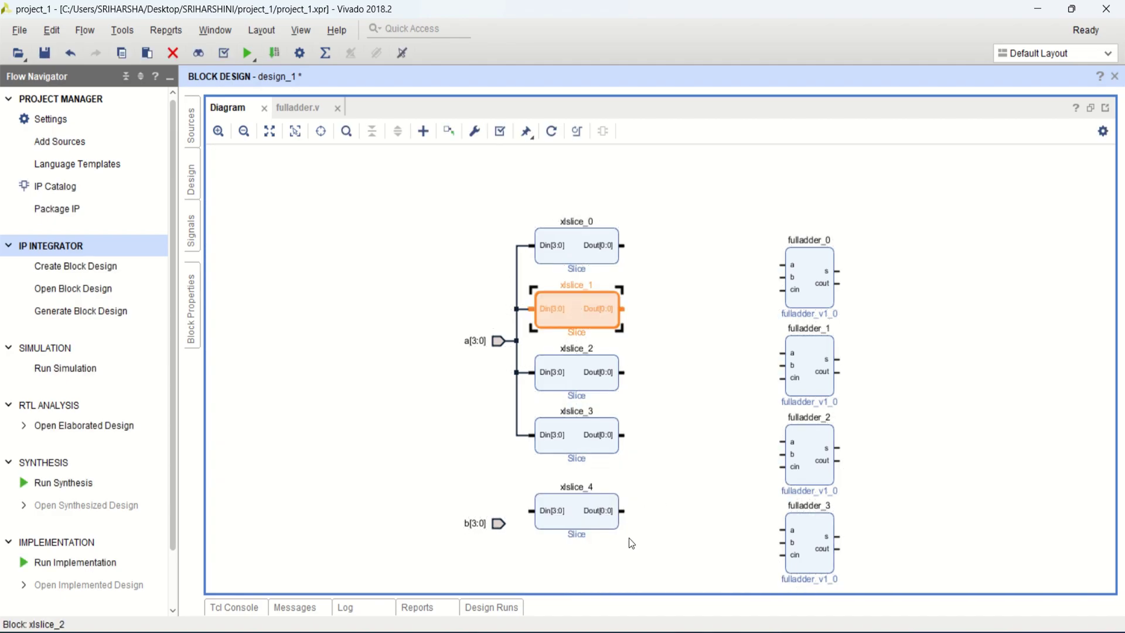
click(613, 557)
key(ctrl+v)
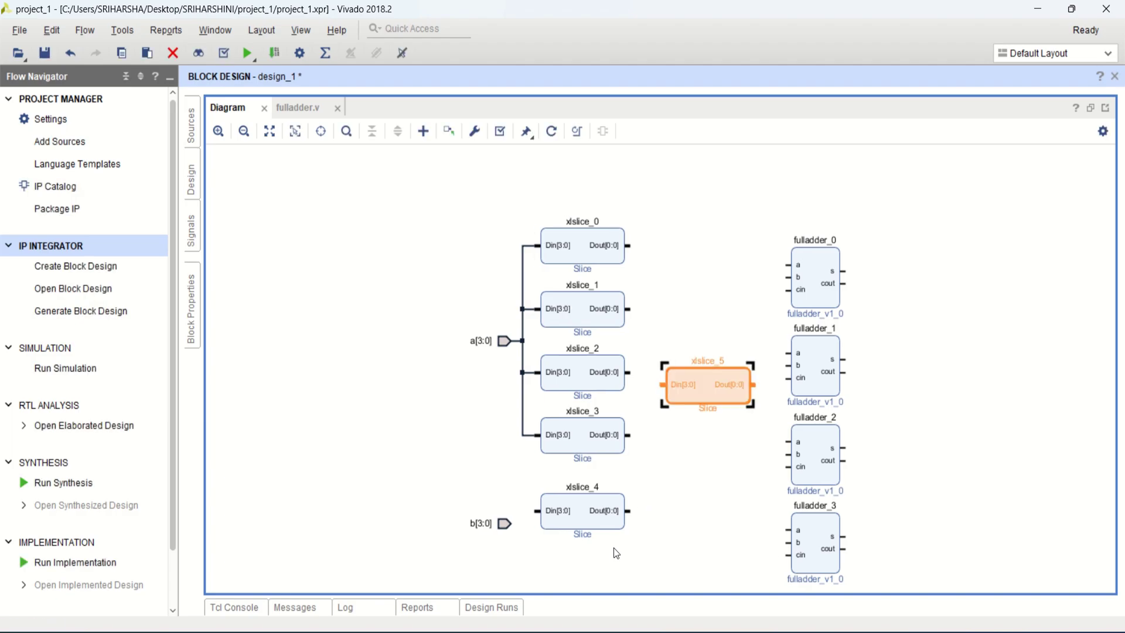
drag(712, 390, 589, 566)
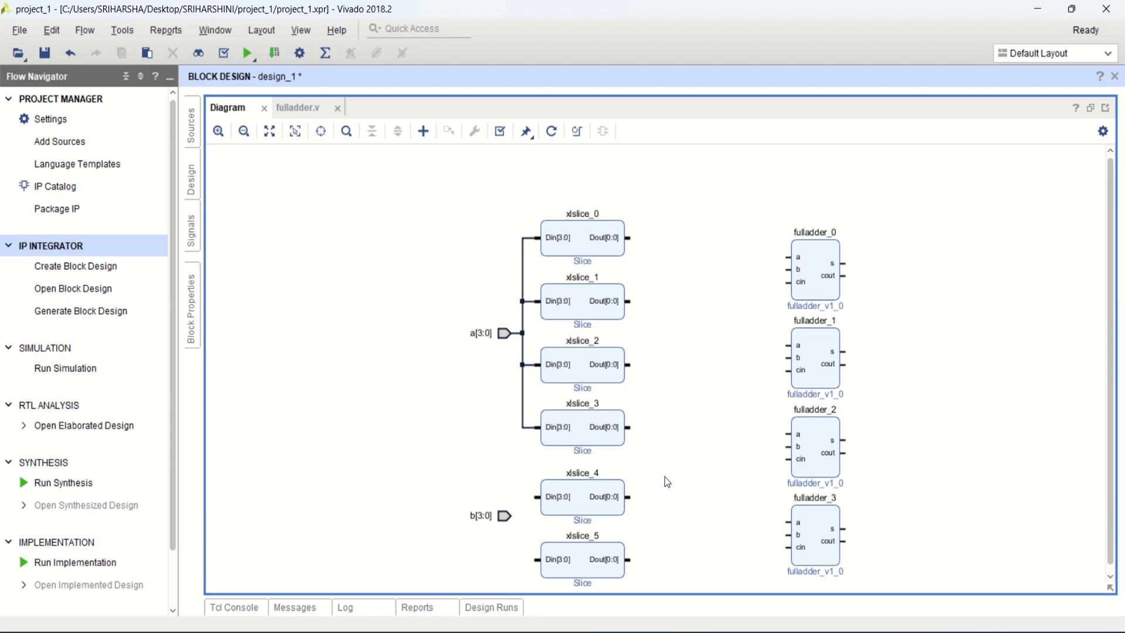
click(664, 477)
Duplicate slices as xlslice_6 and xlslice_7 and stack them beneath xlslice_5.
click(578, 319)
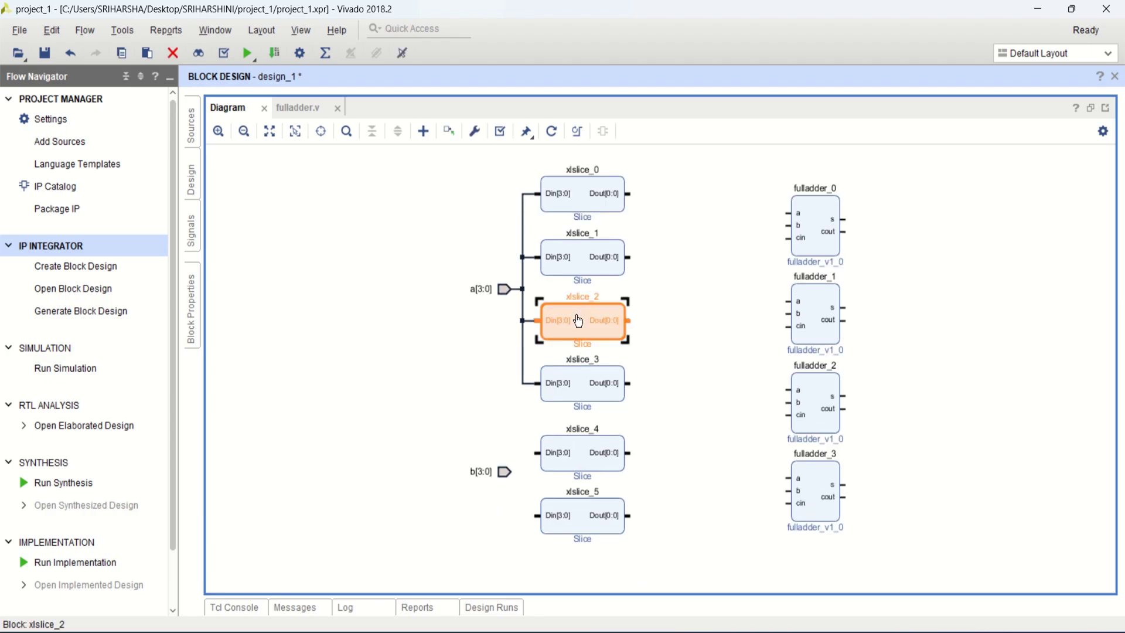
click(670, 515)
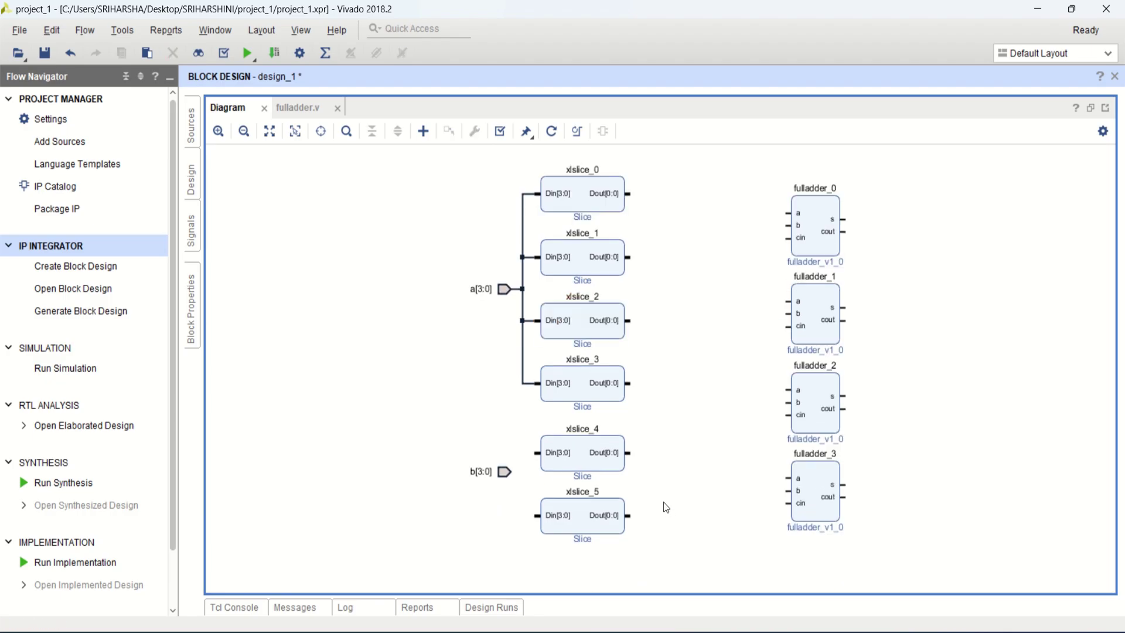
key(ctrl+v)
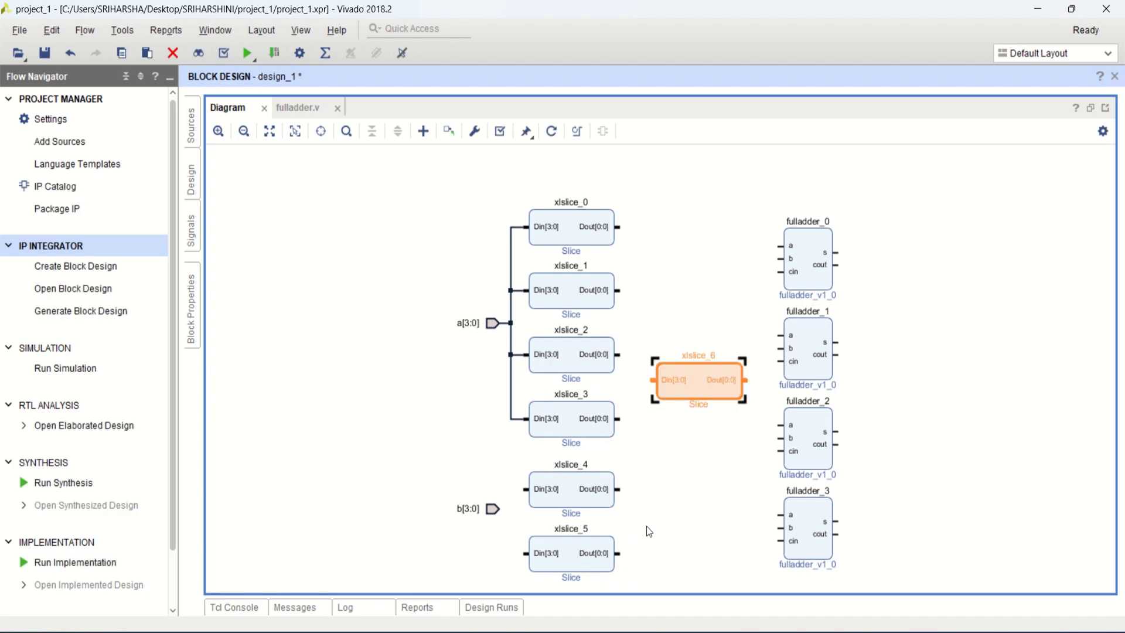
drag(700, 381, 598, 410)
click(691, 367)
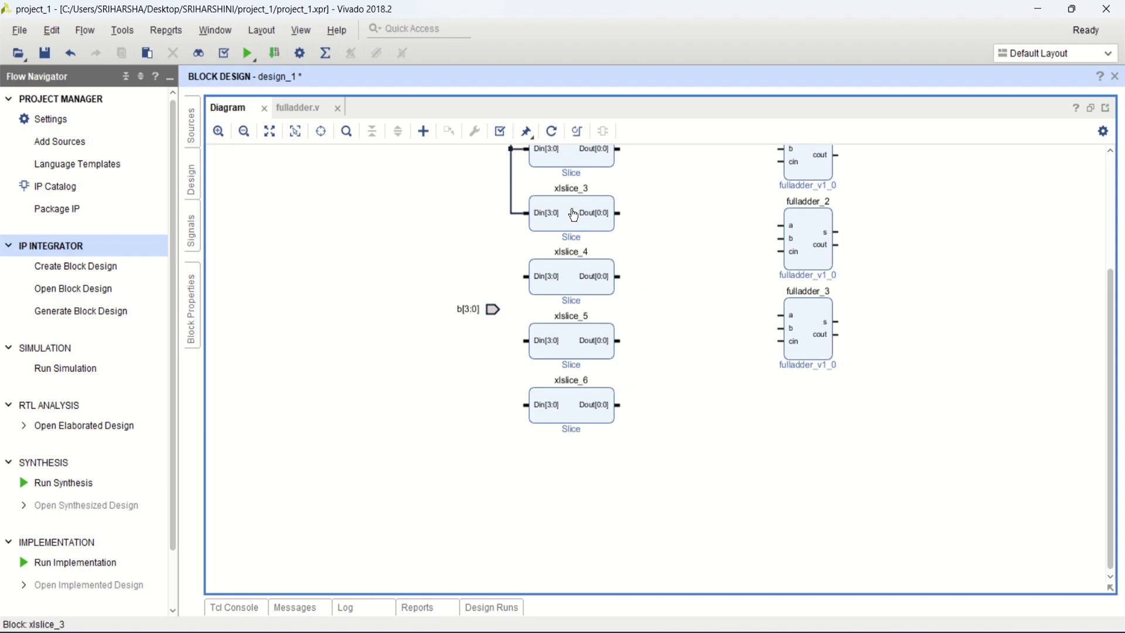
click(598, 213)
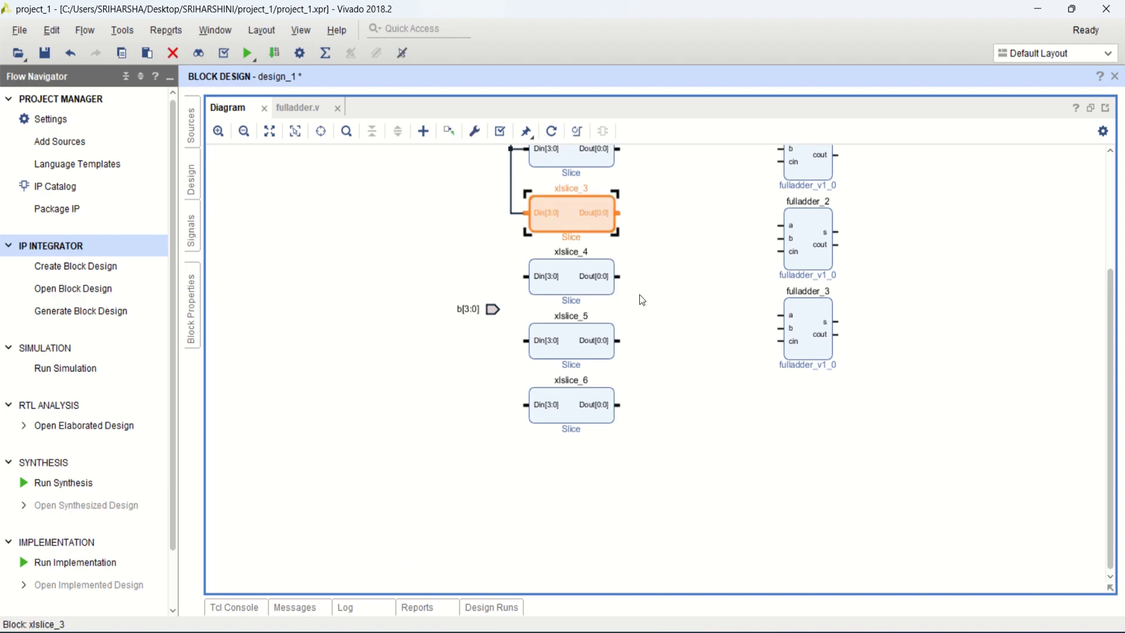
click(660, 372)
key(ctrl+v)
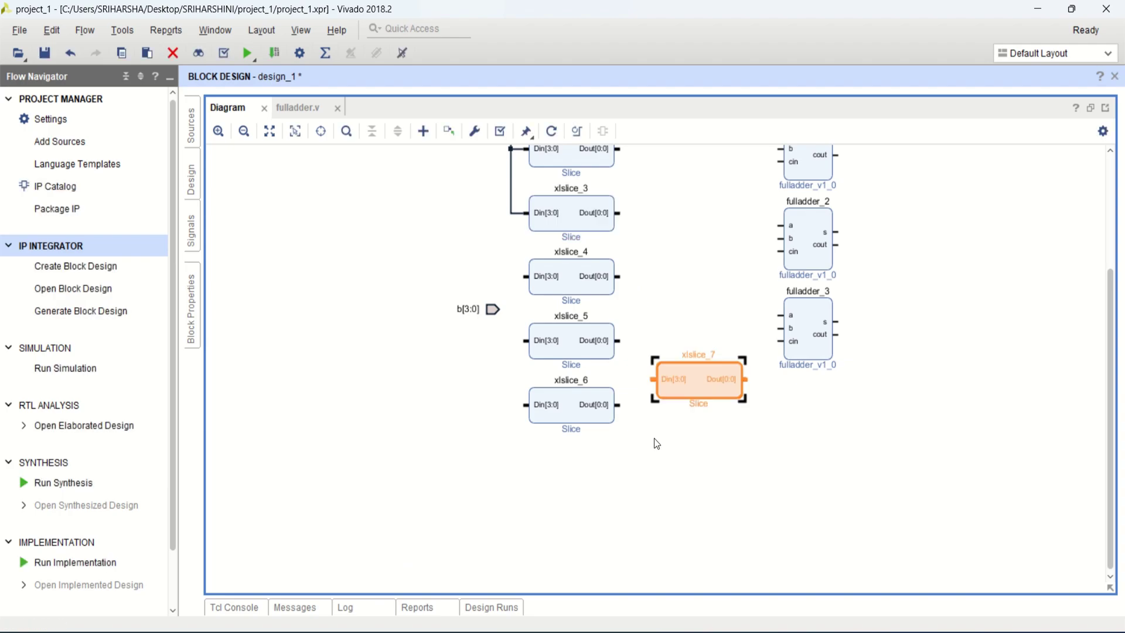
drag(702, 384, 588, 466)
click(693, 344)
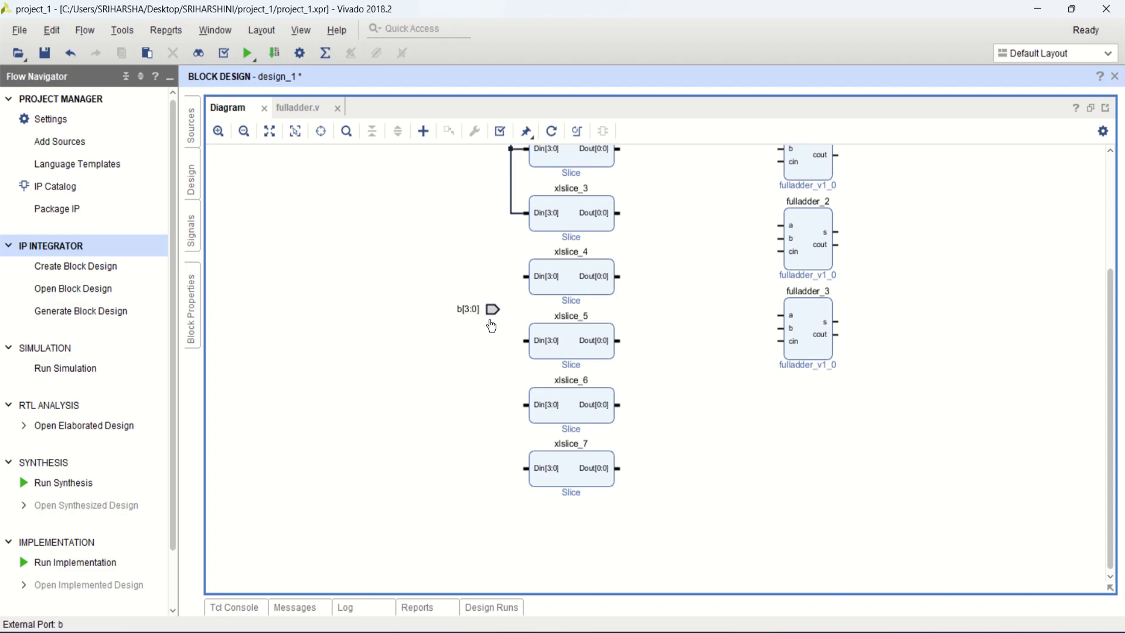
Lower b[3:0], wire it to xlslice_4 and xlslice_5, and set them to bits 0 and 1.
drag(491, 326, 490, 396)
drag(525, 276, 494, 380)
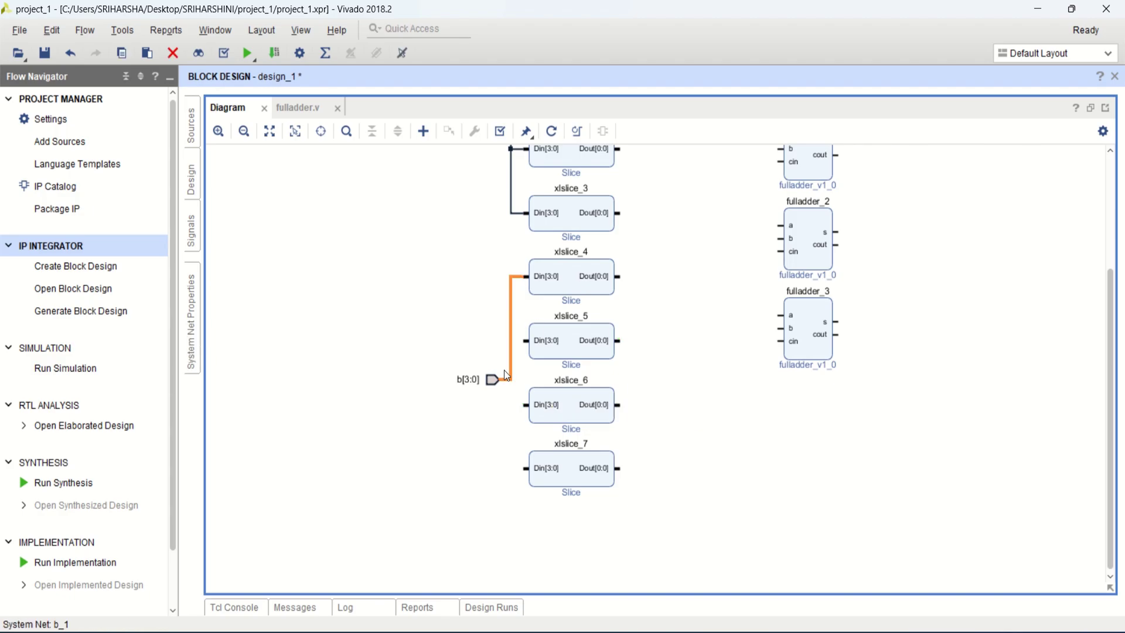
double_click(572, 279)
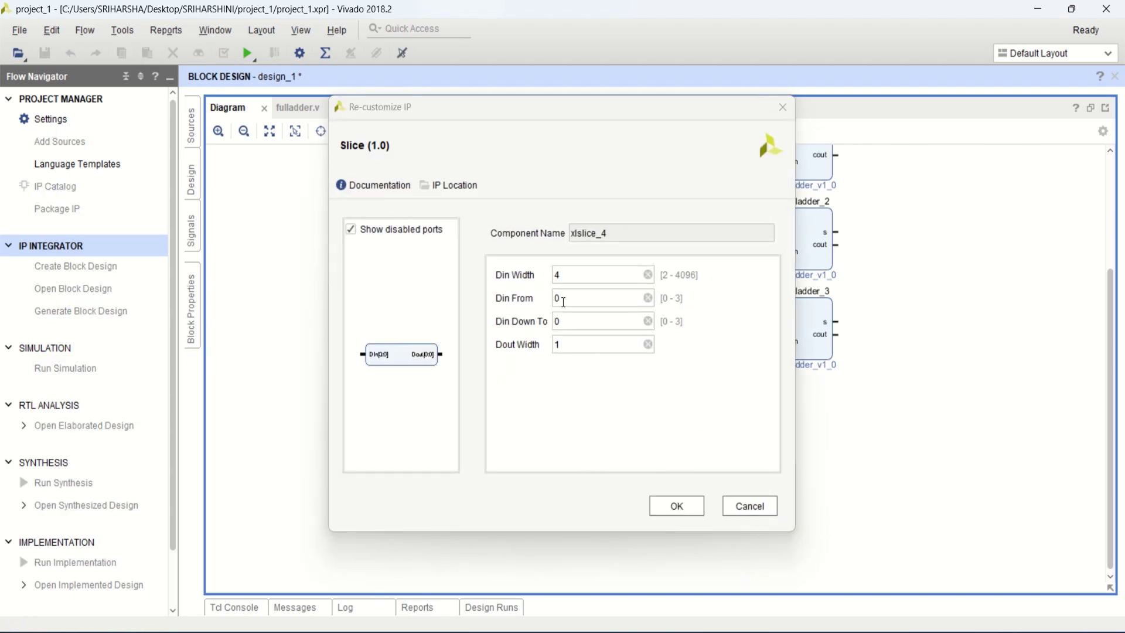
click(564, 302)
click(677, 505)
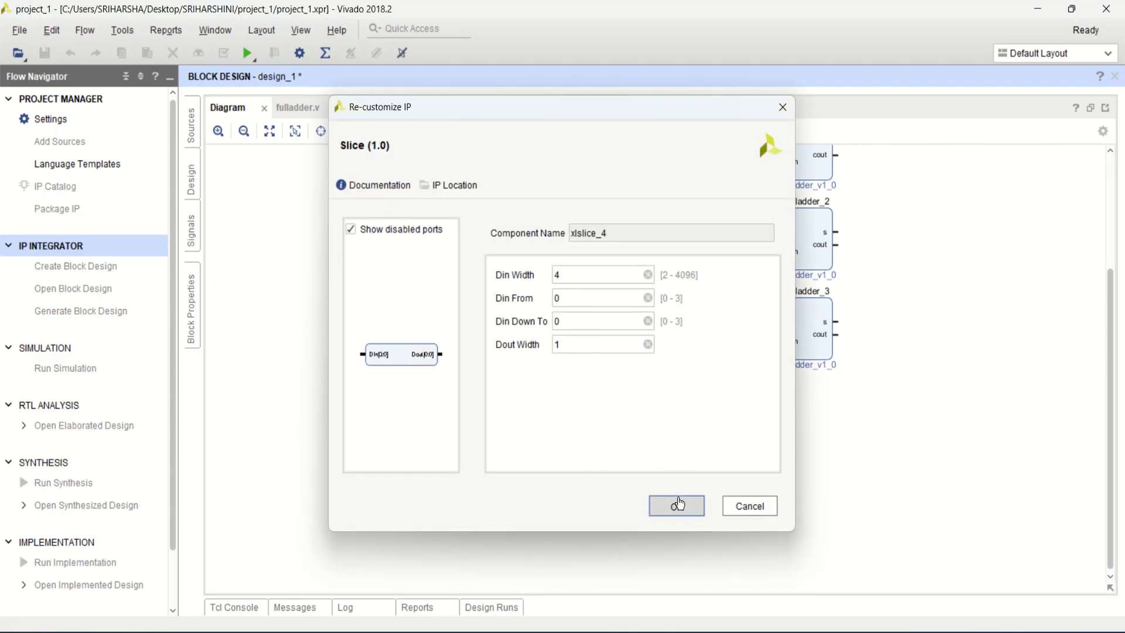
click(574, 348)
double_click(574, 348)
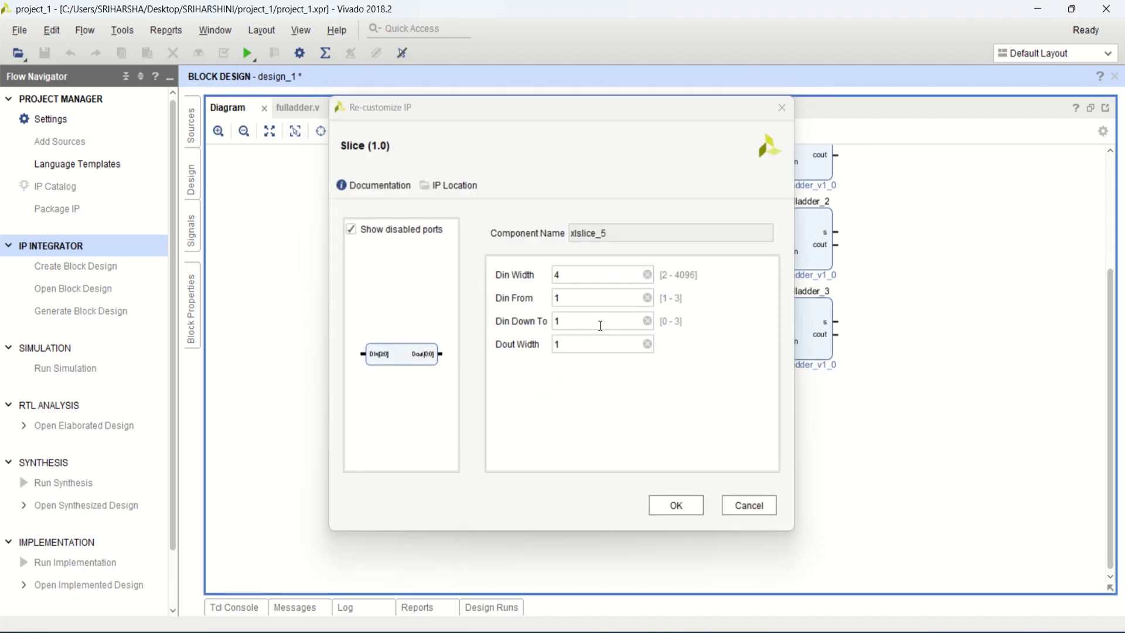
click(671, 512)
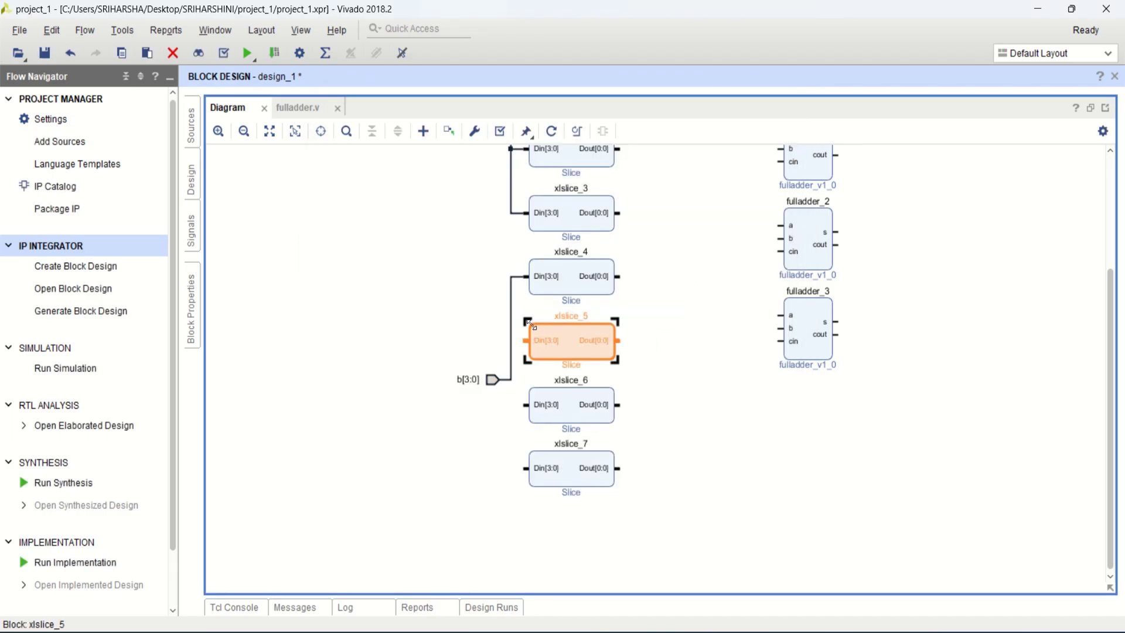
click(714, 386)
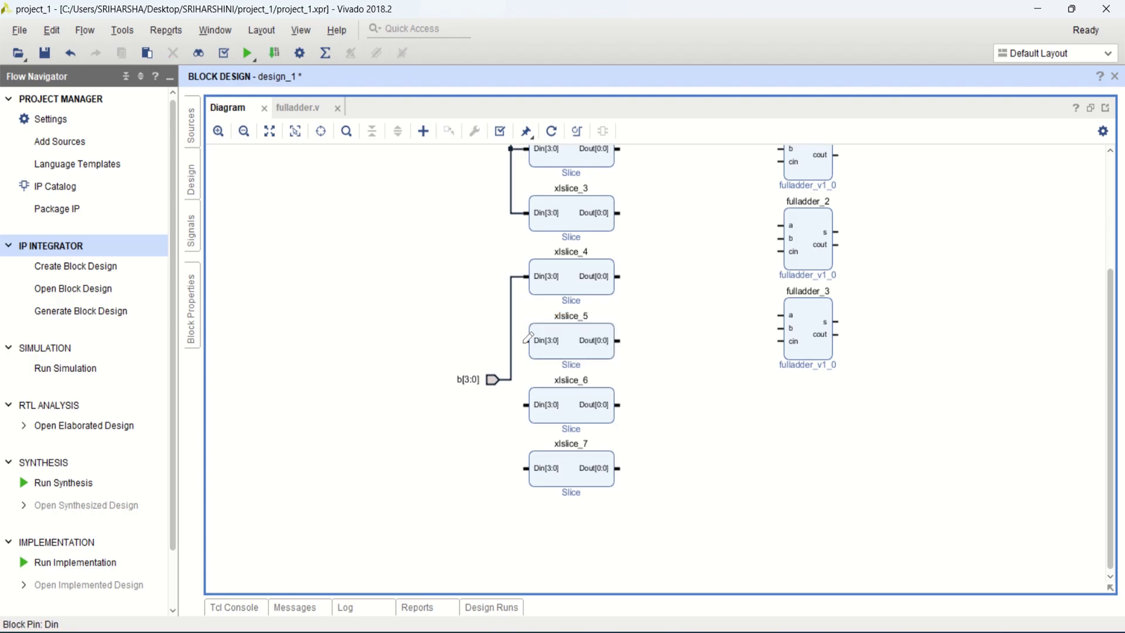
drag(526, 341, 509, 372)
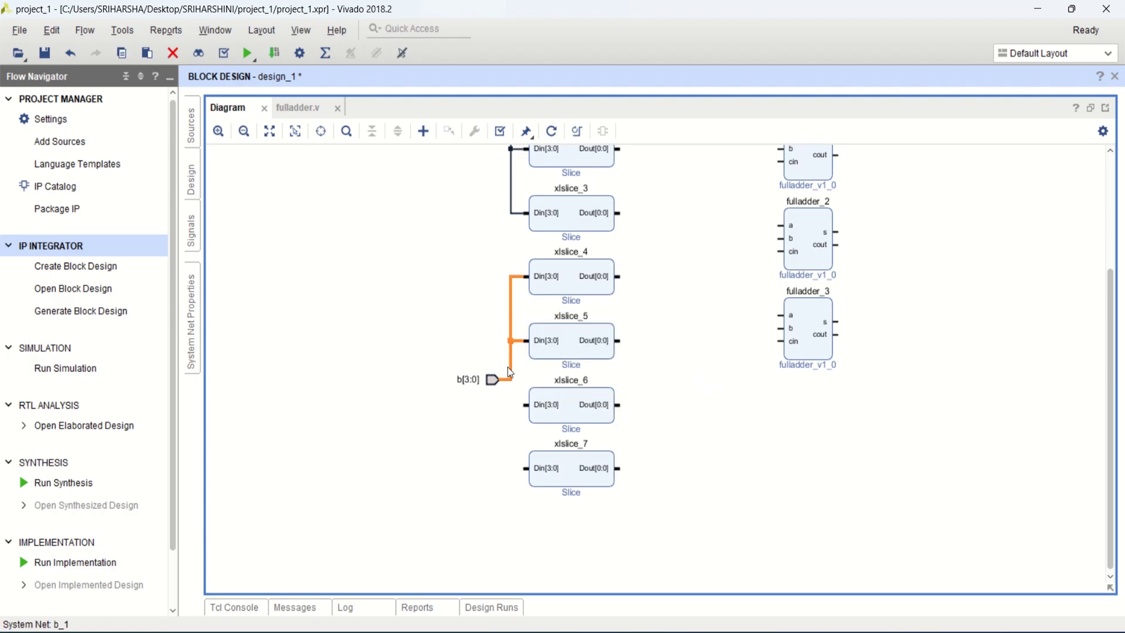
Set xlslice_6 to bit 2 and wire it to b[3:0], then set xlslice_7 to bit 3.
click(567, 405)
double_click(567, 405)
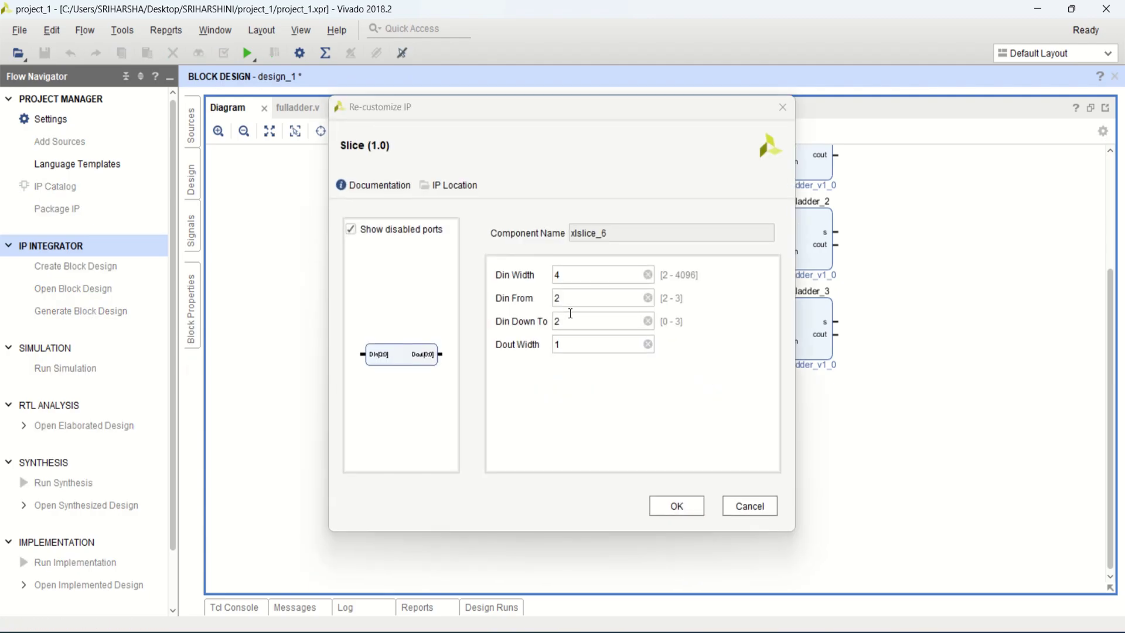
click(674, 506)
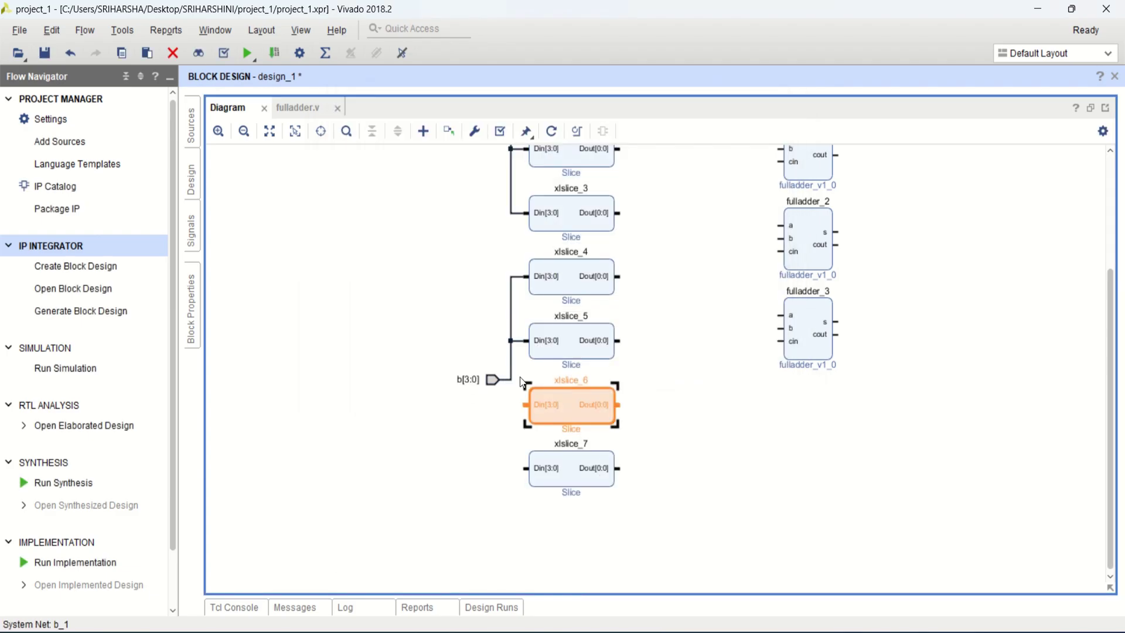
drag(527, 405, 511, 384)
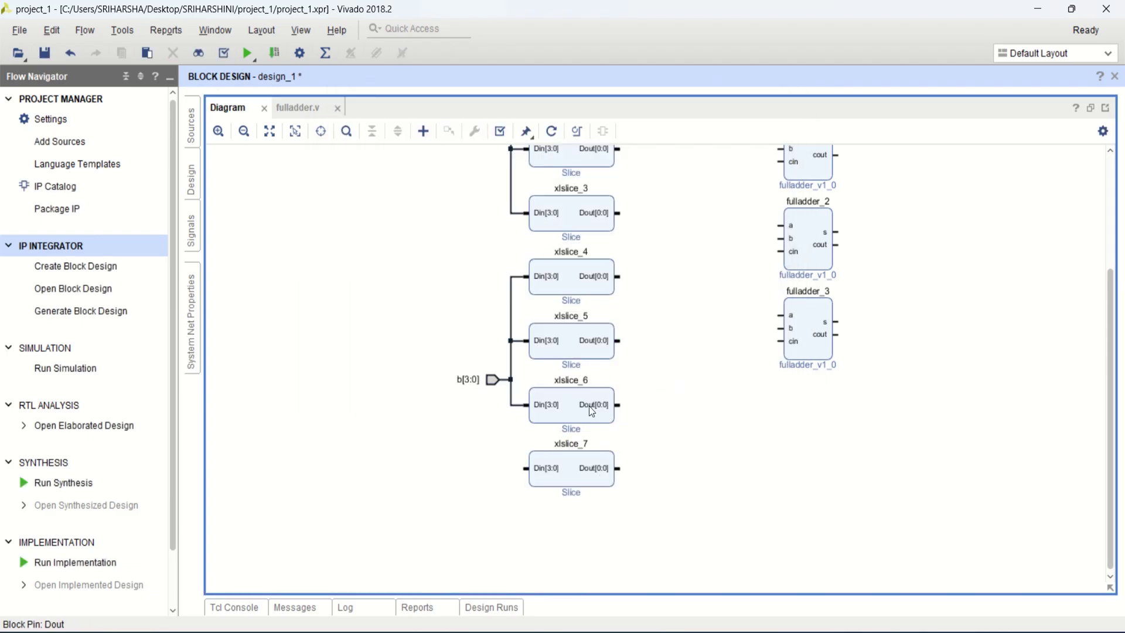
double_click(579, 468)
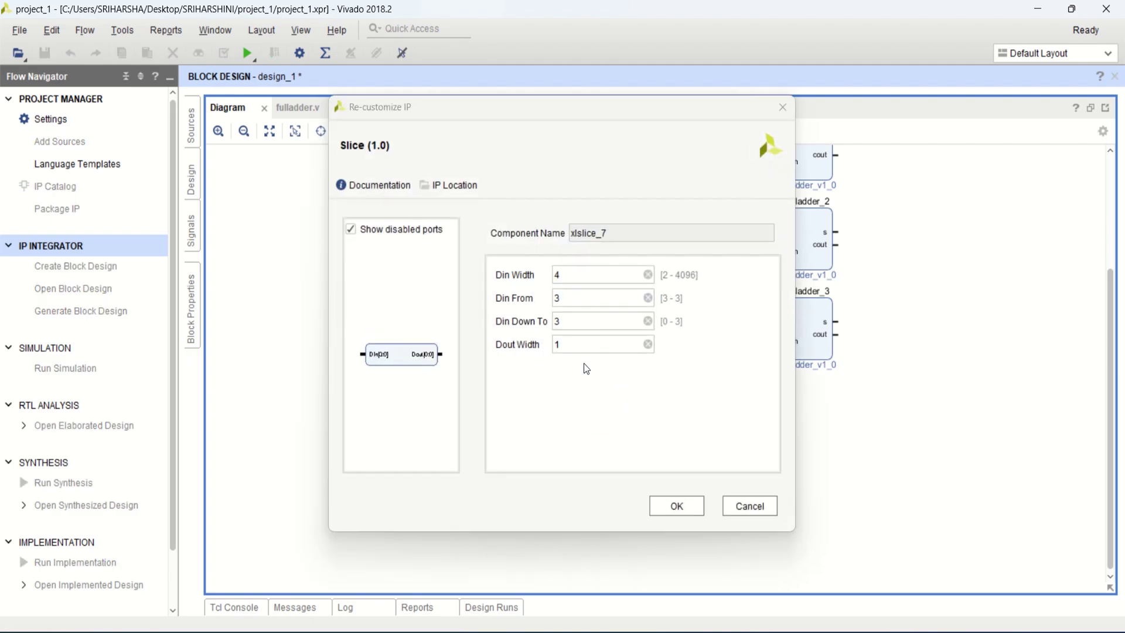
click(676, 508)
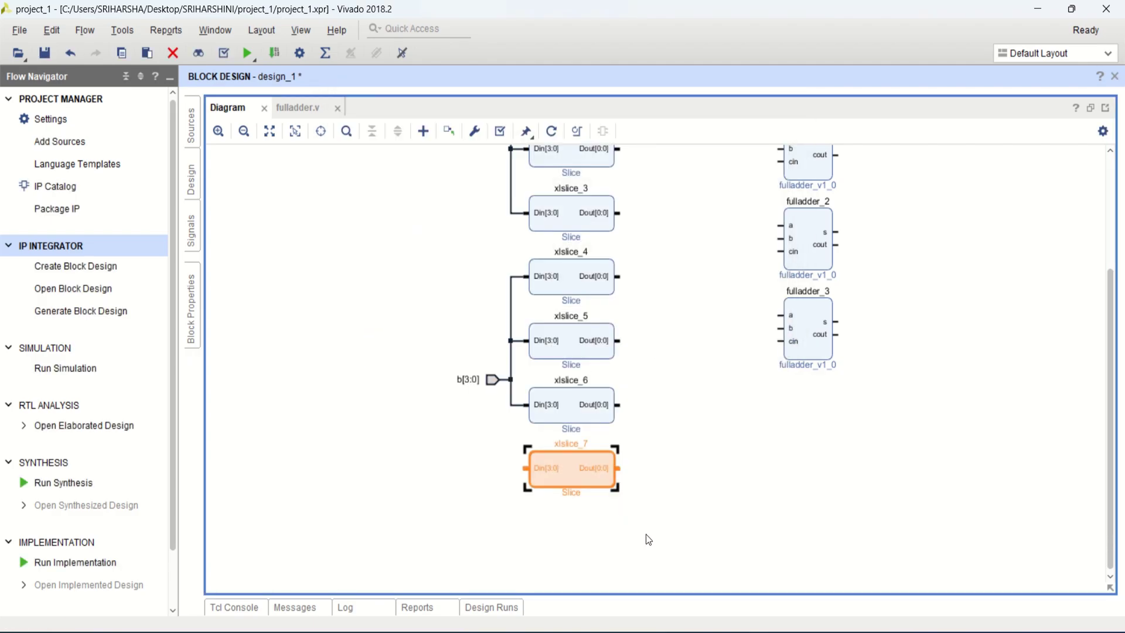
click(646, 533)
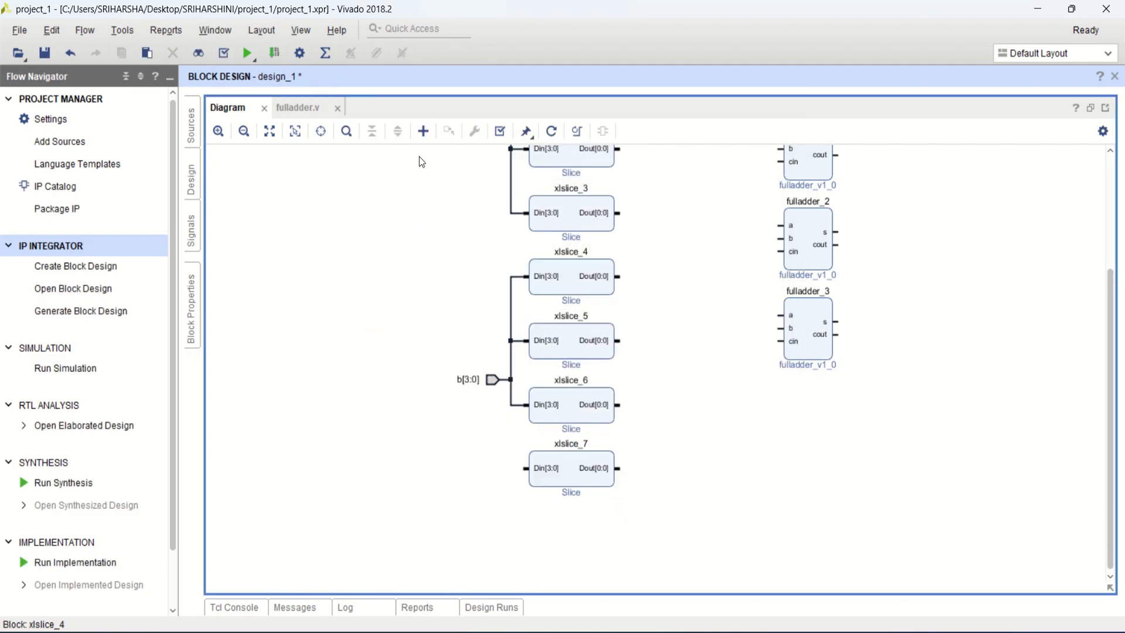
Connect xlslice_7's Din to the b input net and fit the diagram in view.
drag(526, 465, 511, 436)
click(276, 132)
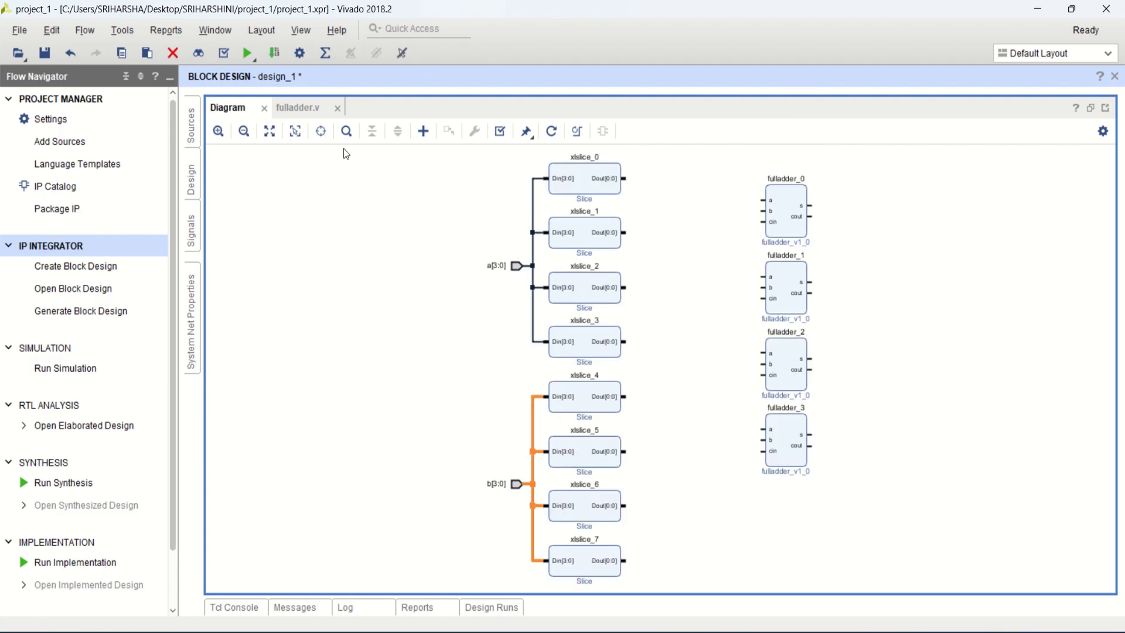
click(674, 382)
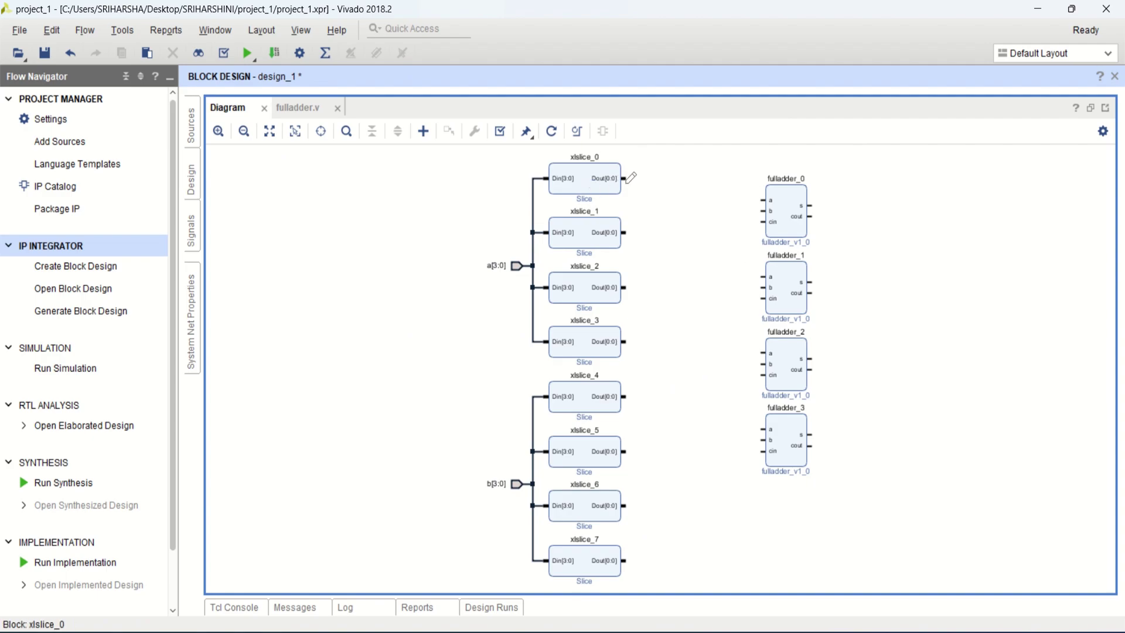
drag(741, 160, 759, 178)
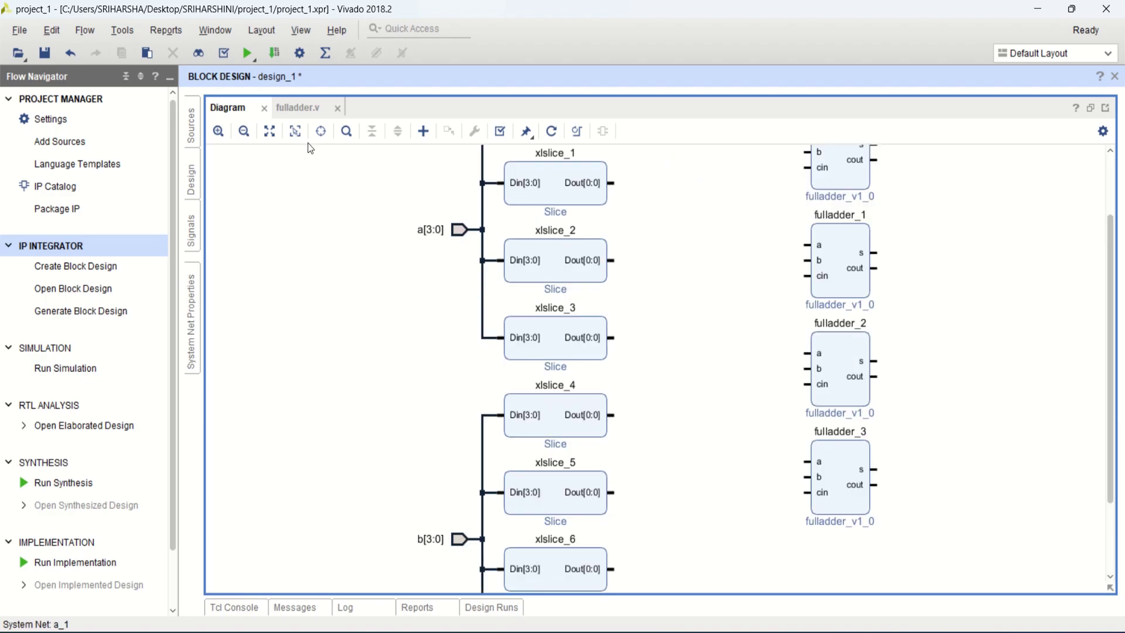
click(273, 131)
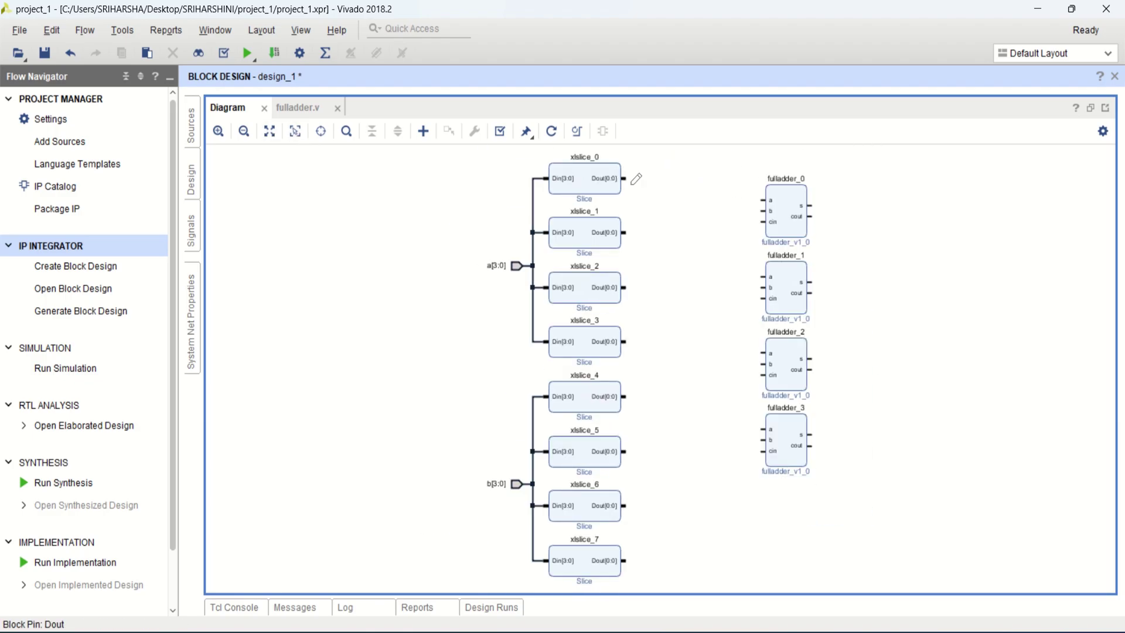
Wire xlslice_0–3 to fulladder_0–3 a inputs and xlslice_4–7 to their b inputs, then regenerate the layout.
mouse_move(624, 178)
mouse_down()
mouse_move(729, 184)
mouse_move(763, 200)
mouse_up()
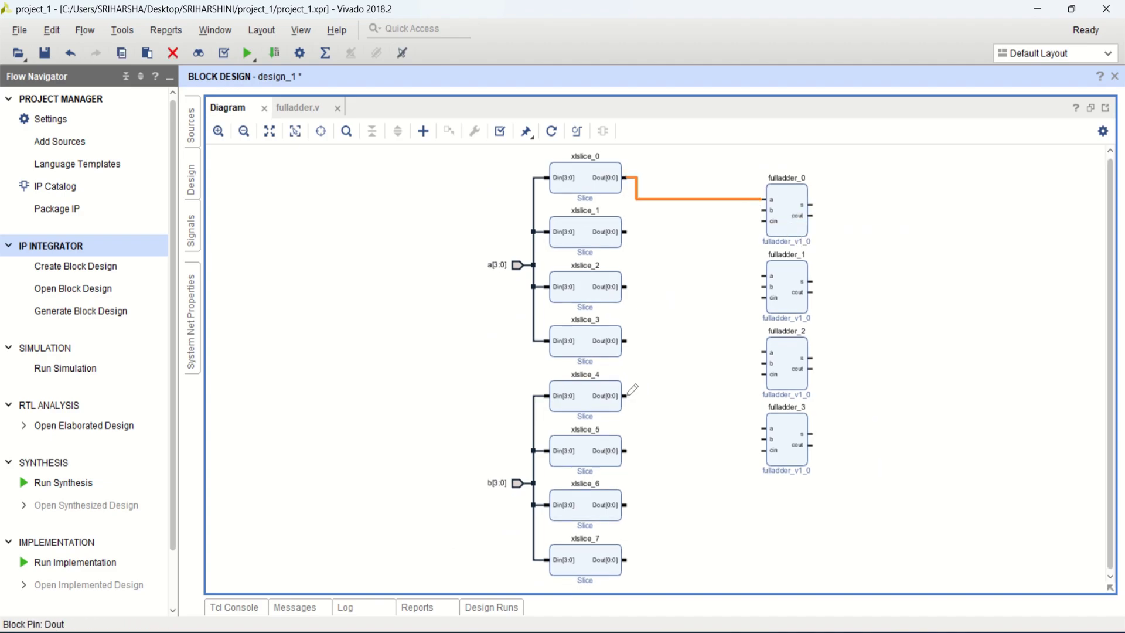
drag(626, 396, 763, 210)
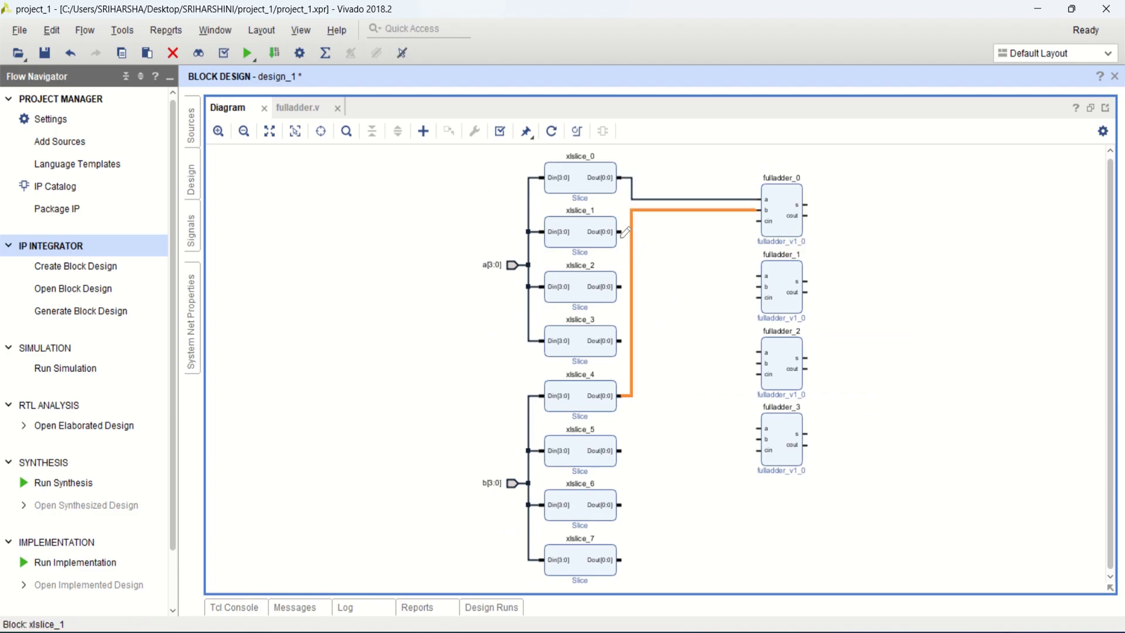
drag(625, 232, 760, 277)
mouse_move(625, 450)
mouse_down()
mouse_move(731, 301)
mouse_move(761, 287)
mouse_up()
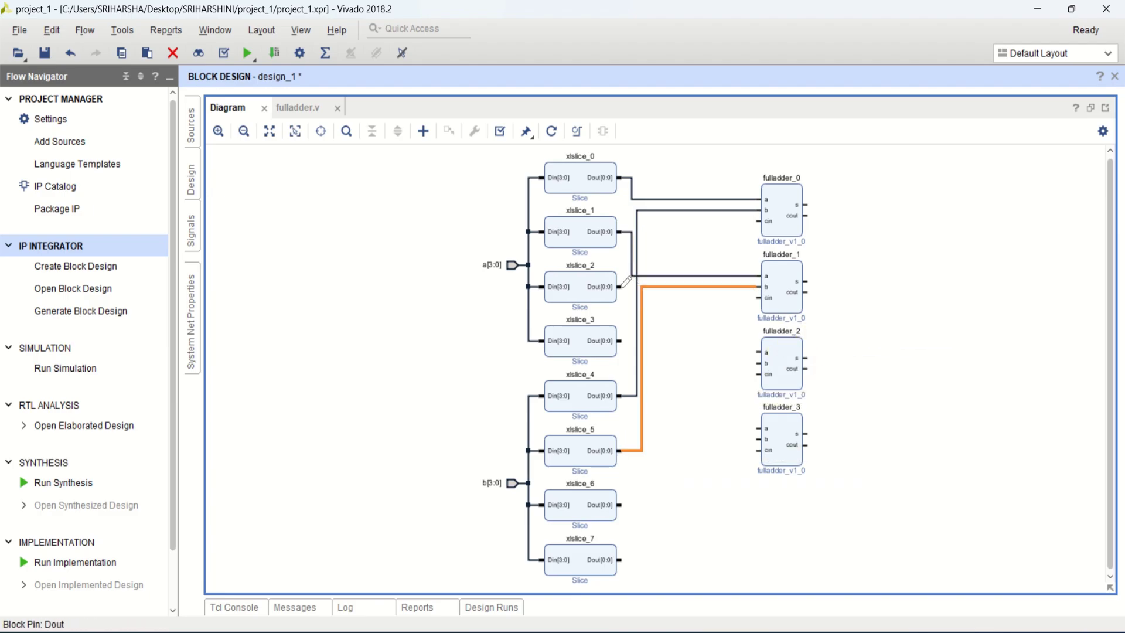
mouse_move(620, 287)
mouse_down()
mouse_move(705, 311)
mouse_move(756, 357)
mouse_up()
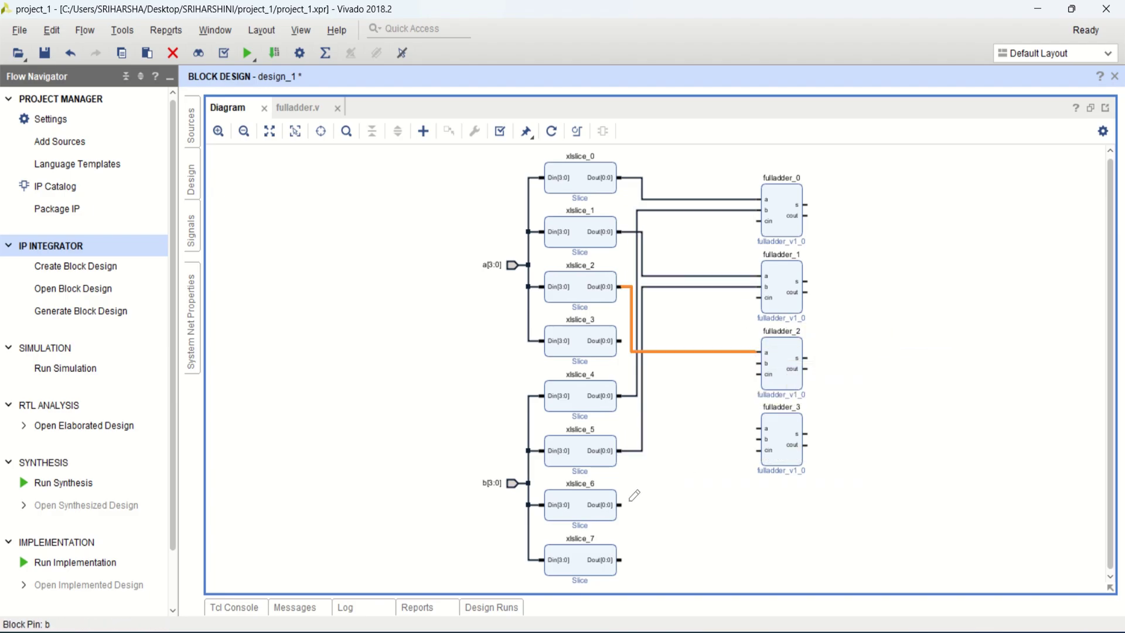
mouse_move(622, 504)
mouse_down()
mouse_move(759, 428)
mouse_move(759, 364)
mouse_up()
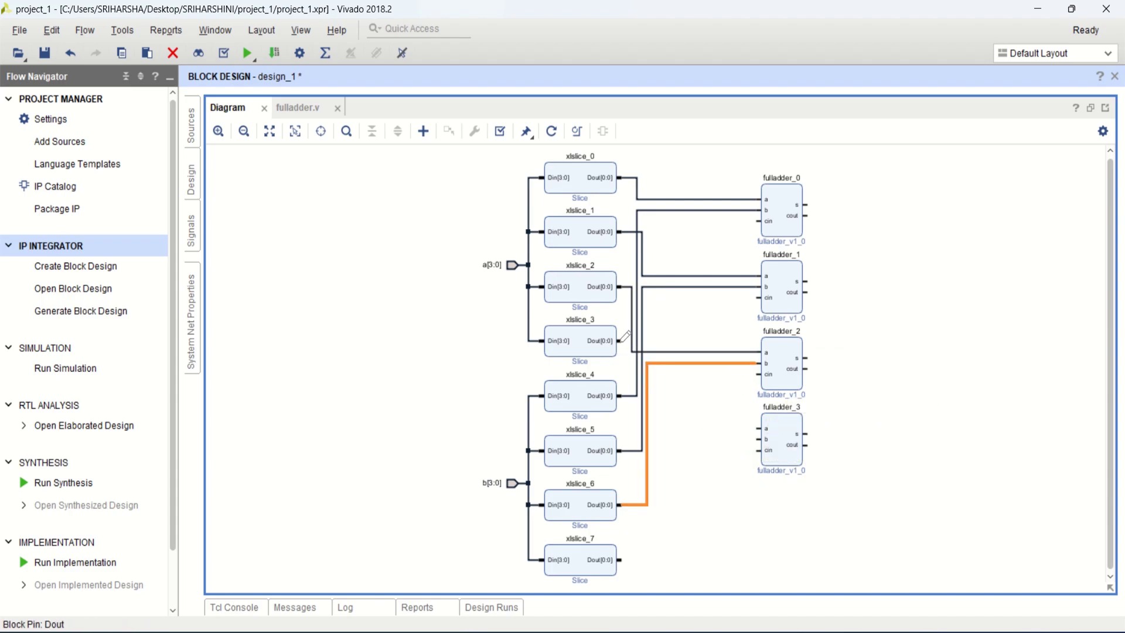
drag(620, 341, 757, 428)
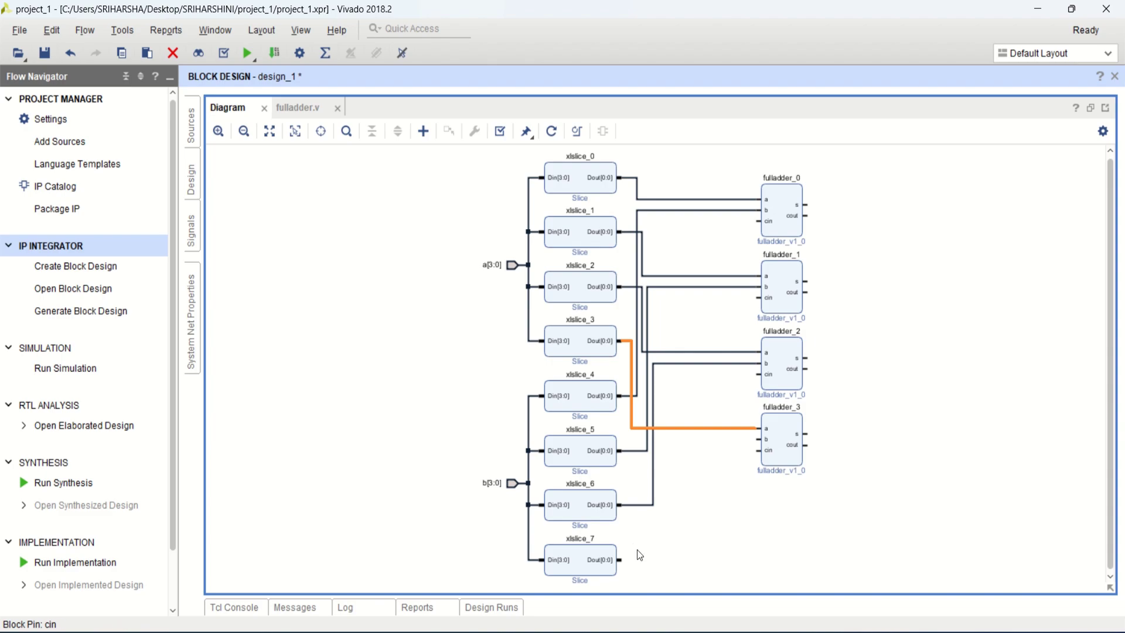
drag(622, 558, 758, 439)
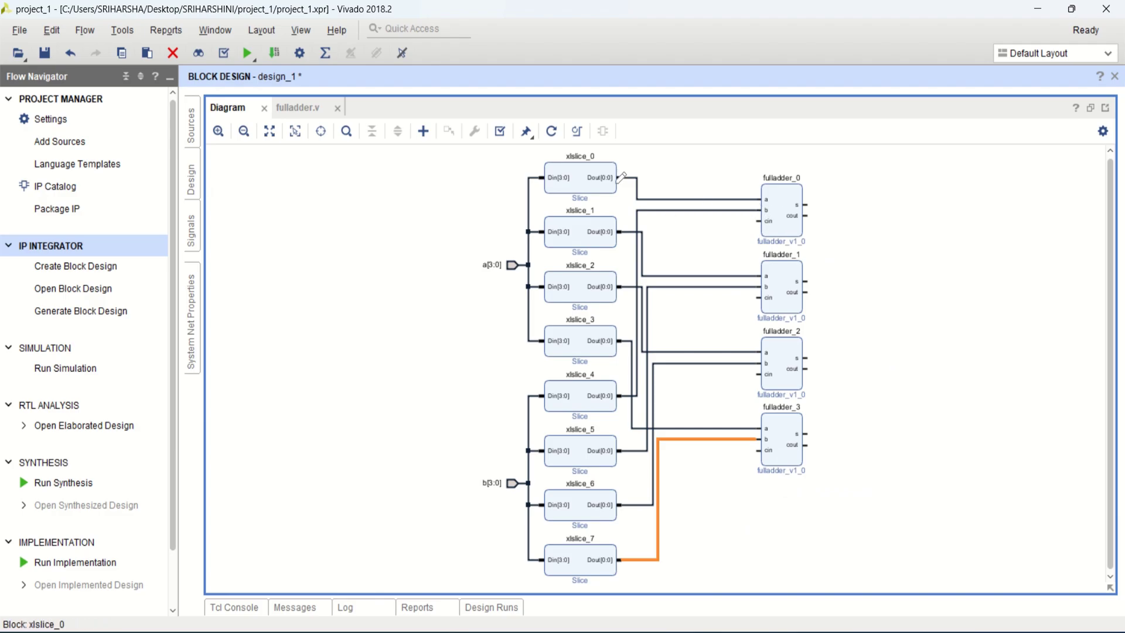
click(552, 130)
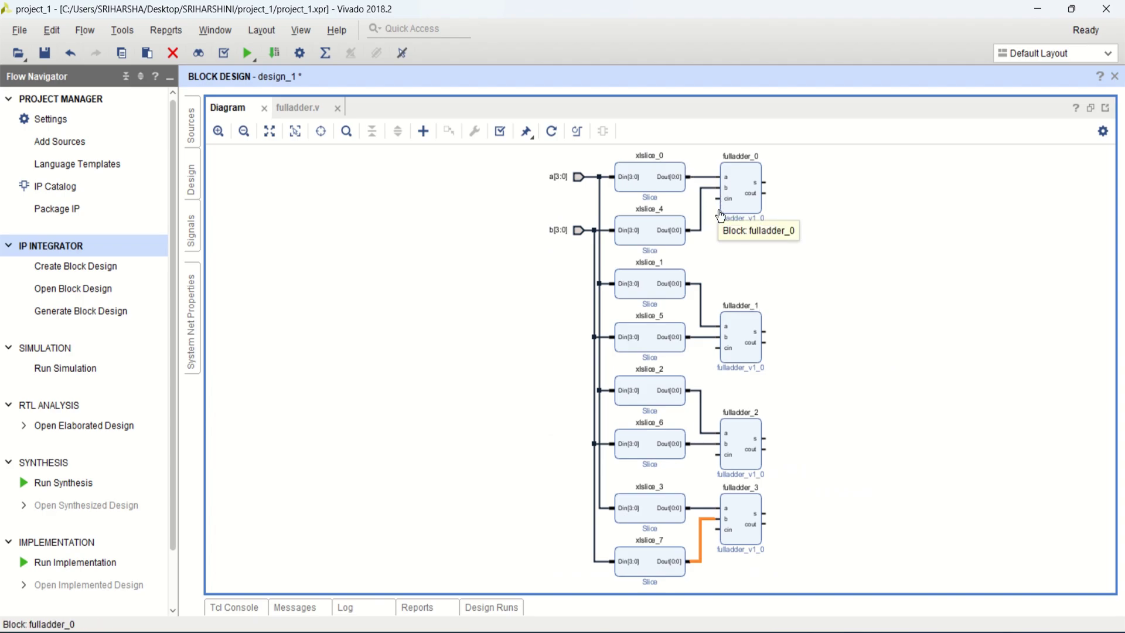
Make fulladder_0's cin an external port cin_0 and wire its cout into fulladder_1's cin.
click(218, 131)
click(218, 132)
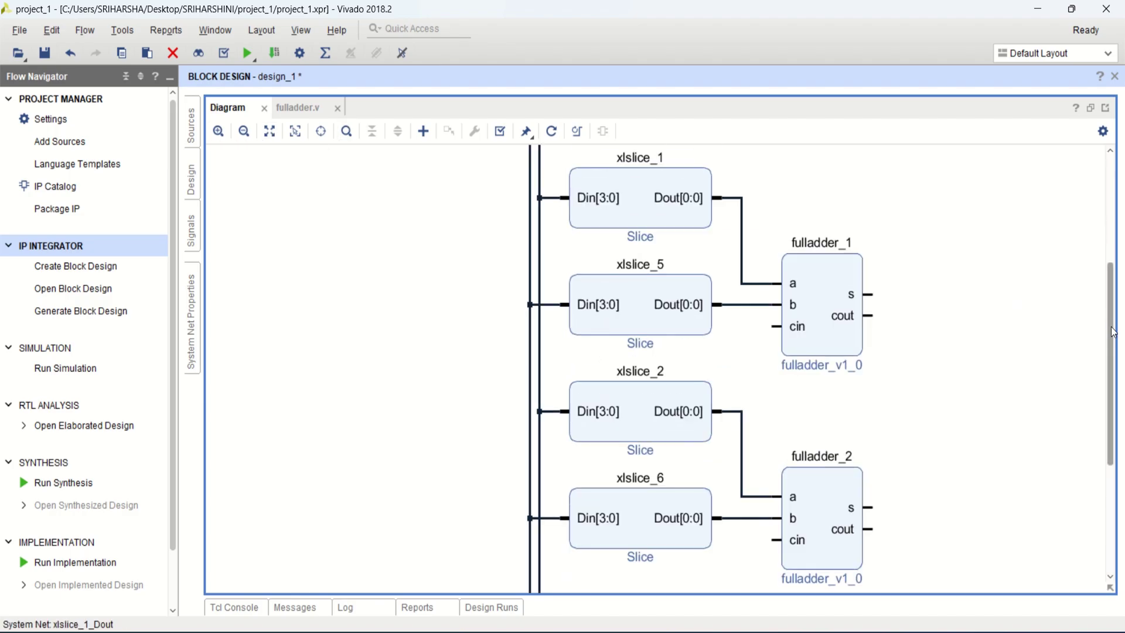
scroll(1098, 282, up, 3)
scroll(1098, 282, up, 4)
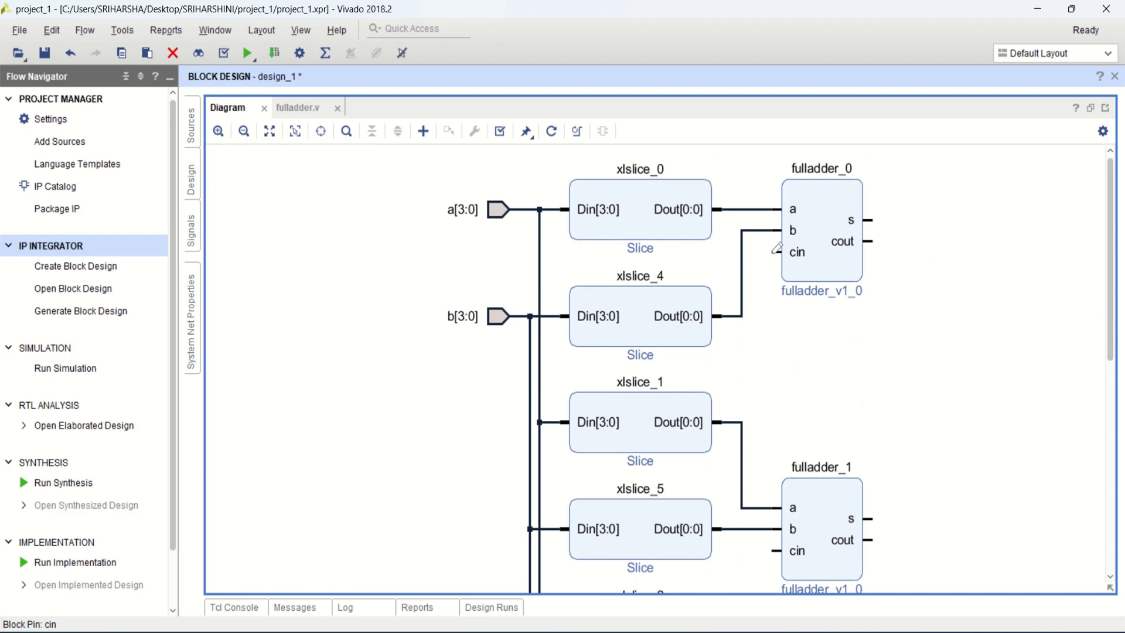
right_click(777, 248)
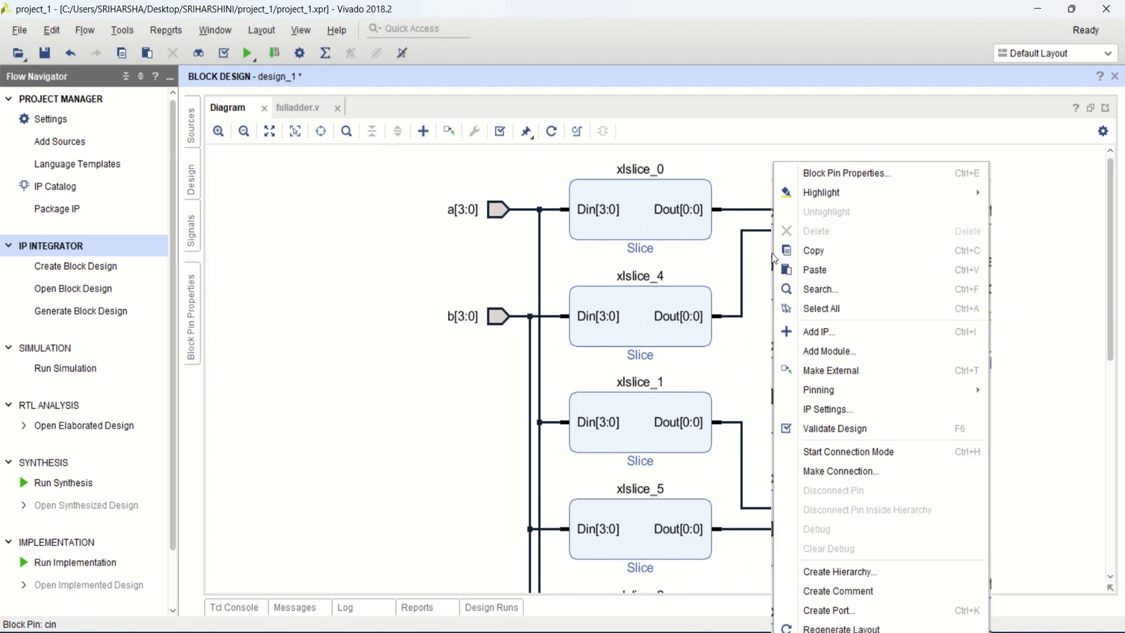
click(862, 372)
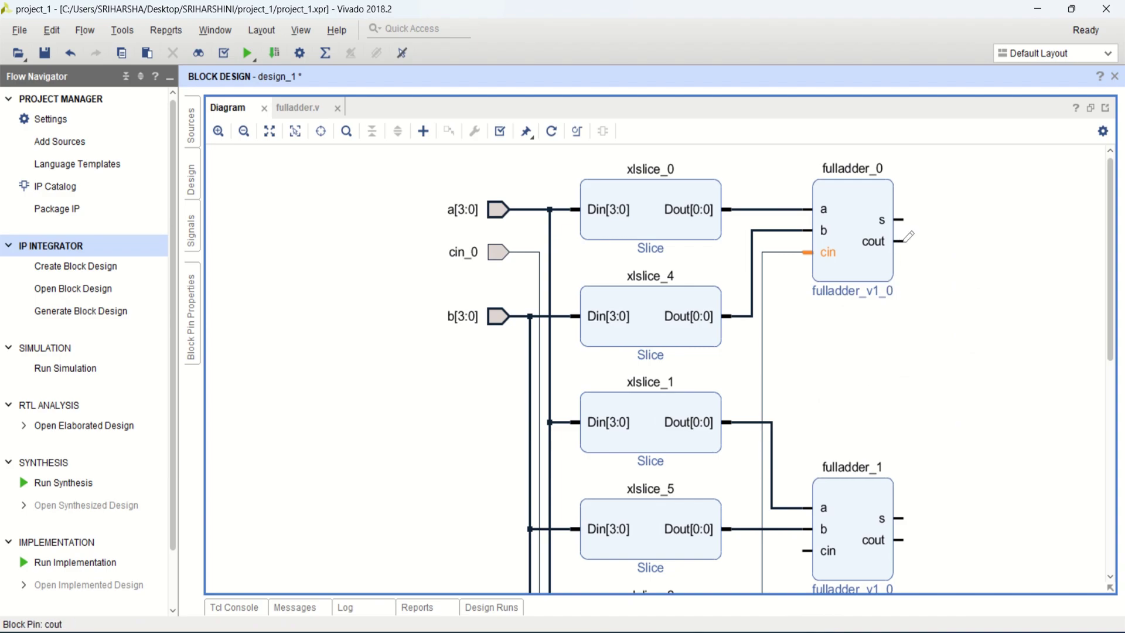
drag(905, 240, 808, 551)
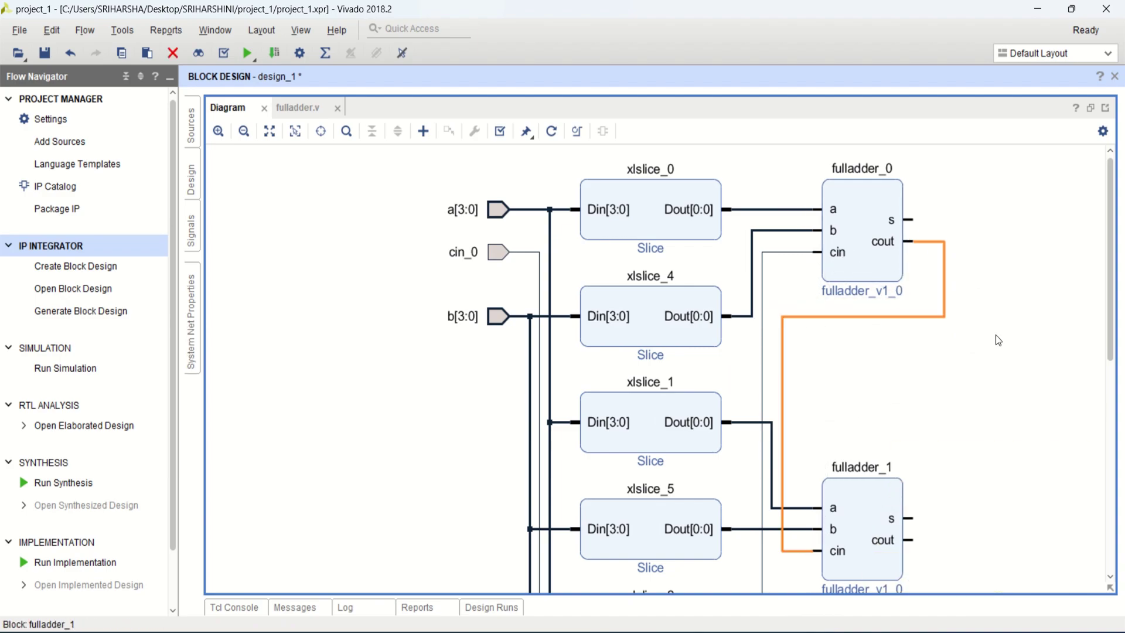
Expose fulladder_0 and fulladder_1 sums as s_0 and s_1, and chain fulladder_1's cout to fulladder_2's cin.
right_click(912, 219)
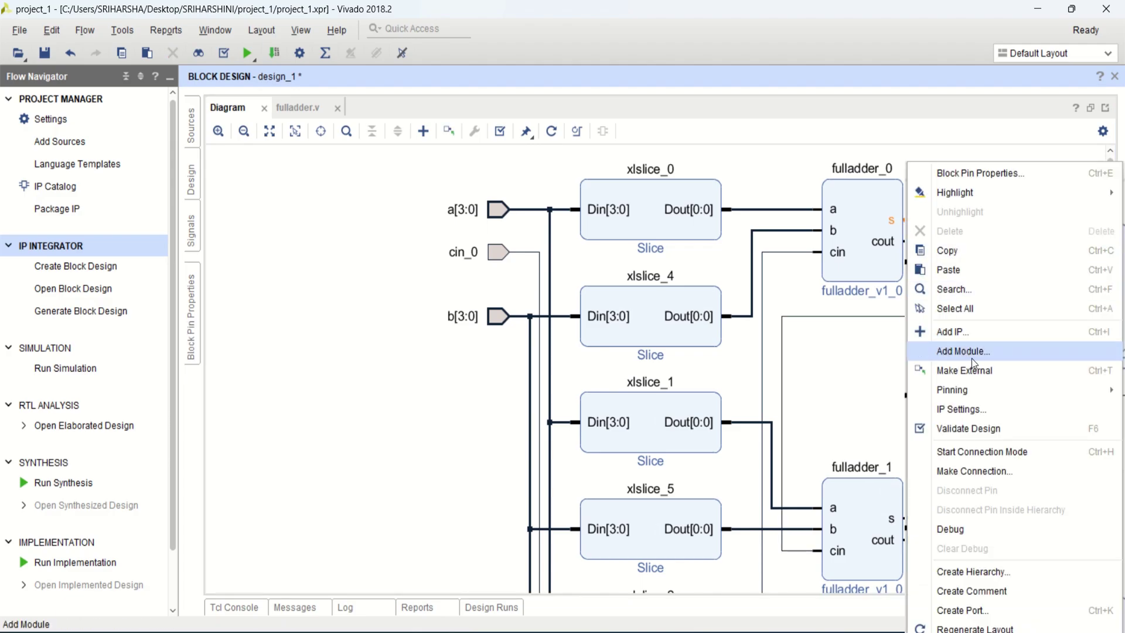
click(979, 369)
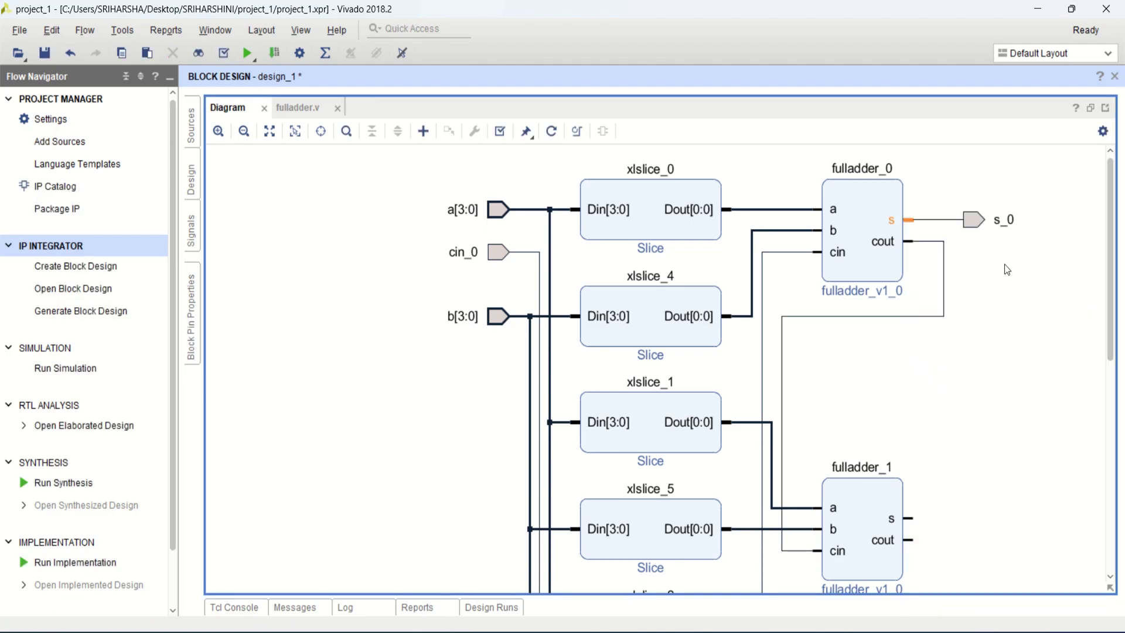
click(270, 132)
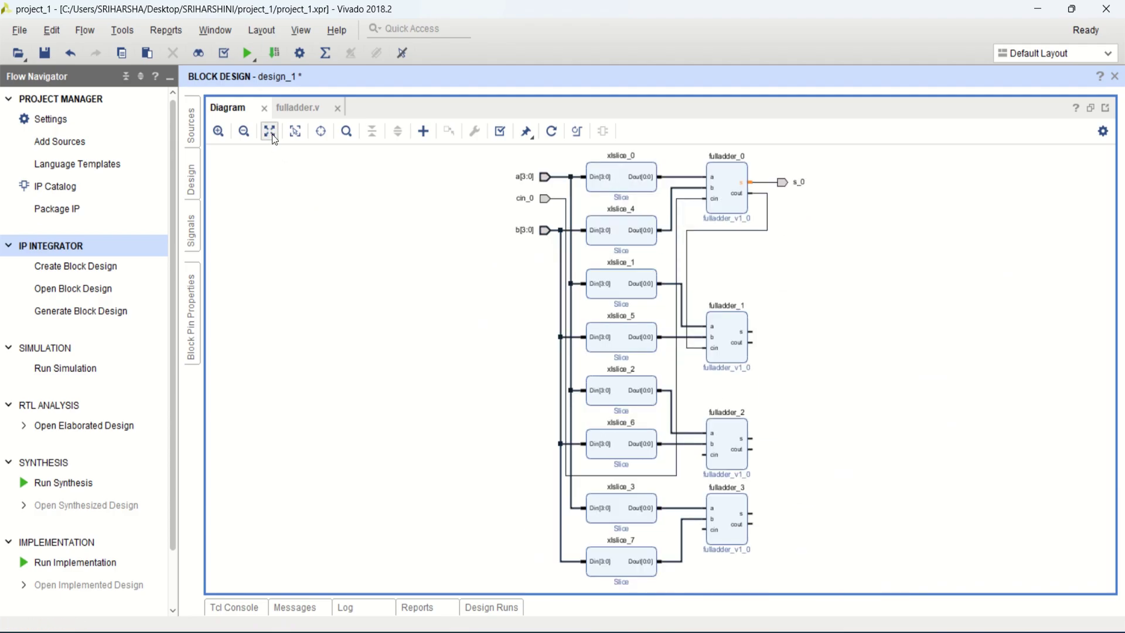
click(750, 332)
right_click(751, 332)
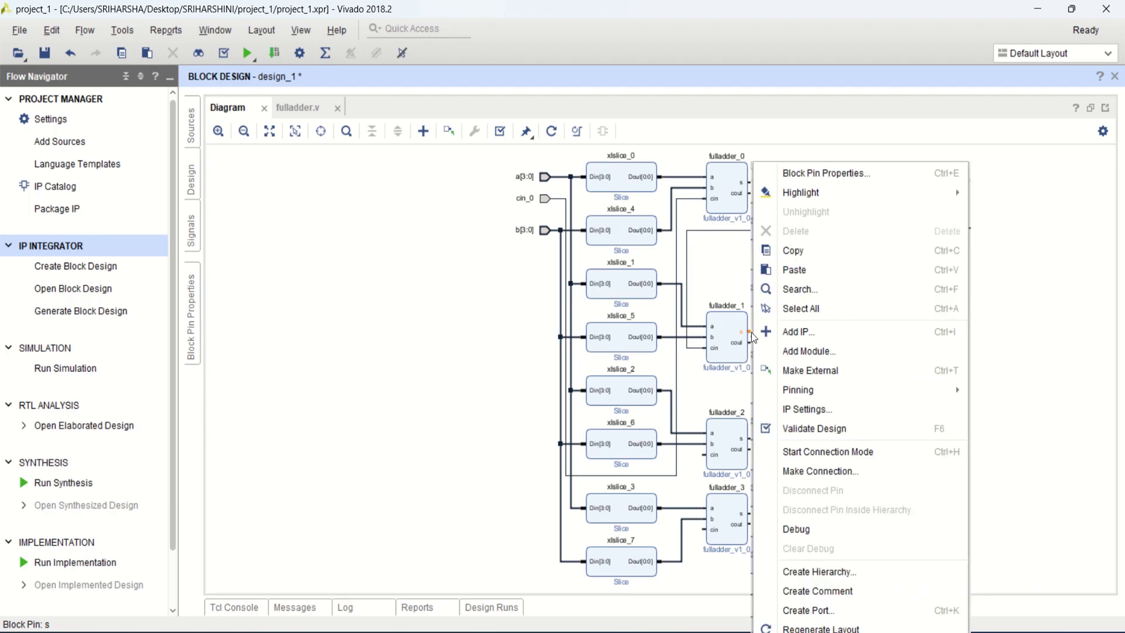
click(842, 369)
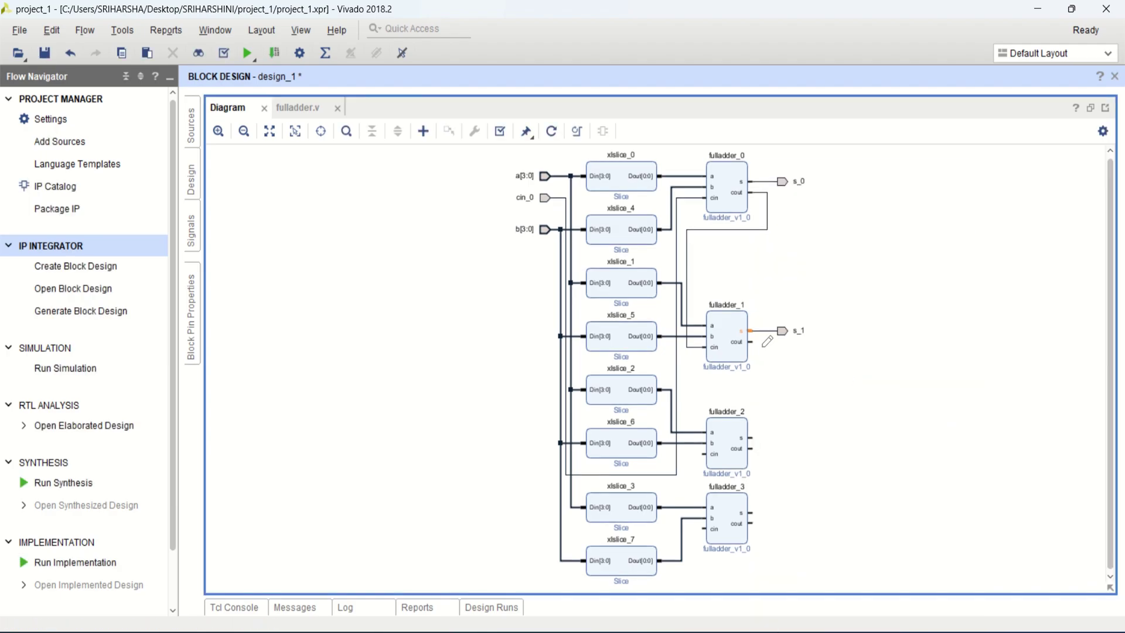
drag(753, 340, 708, 450)
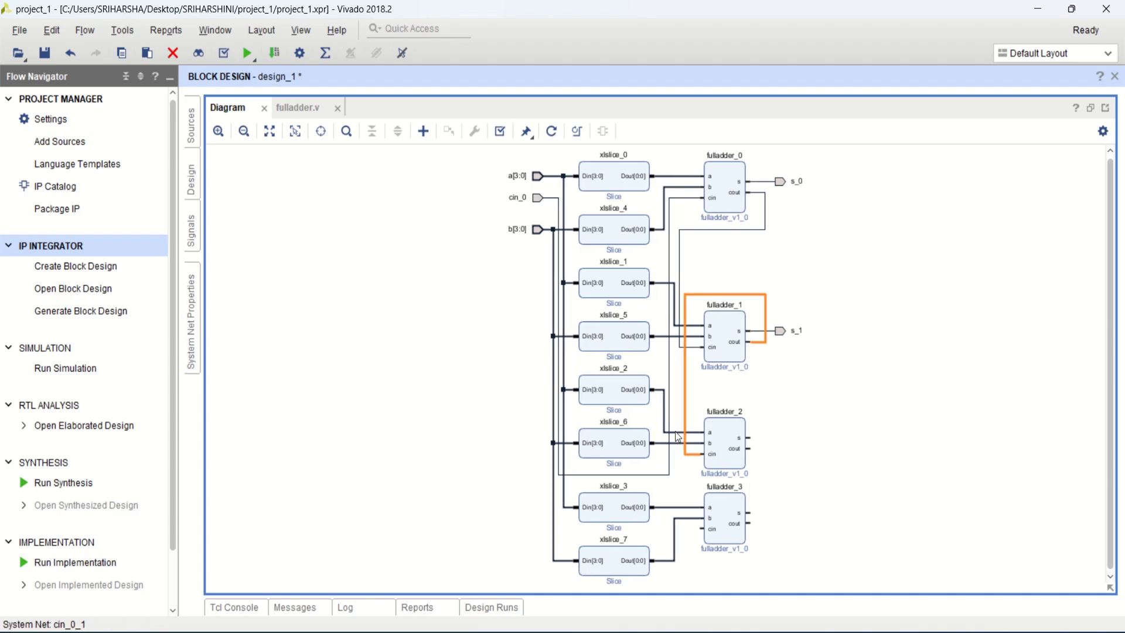
Expose fulladder_2's sum as s_2 and chain its cout to fulladder_3's cin.
click(749, 437)
right_click(749, 437)
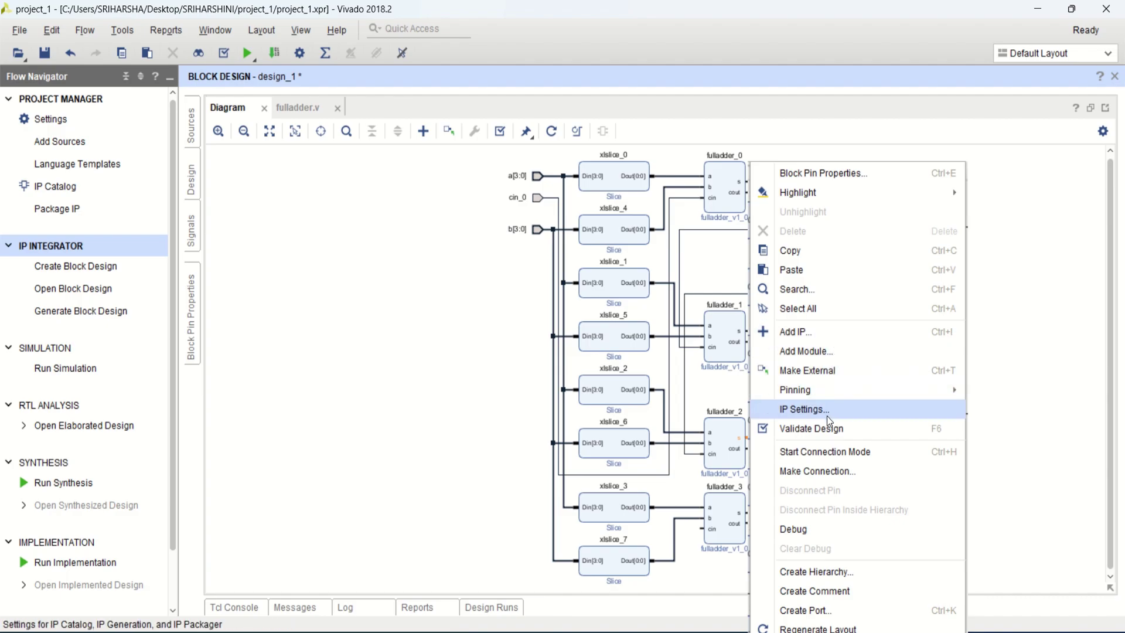
click(824, 366)
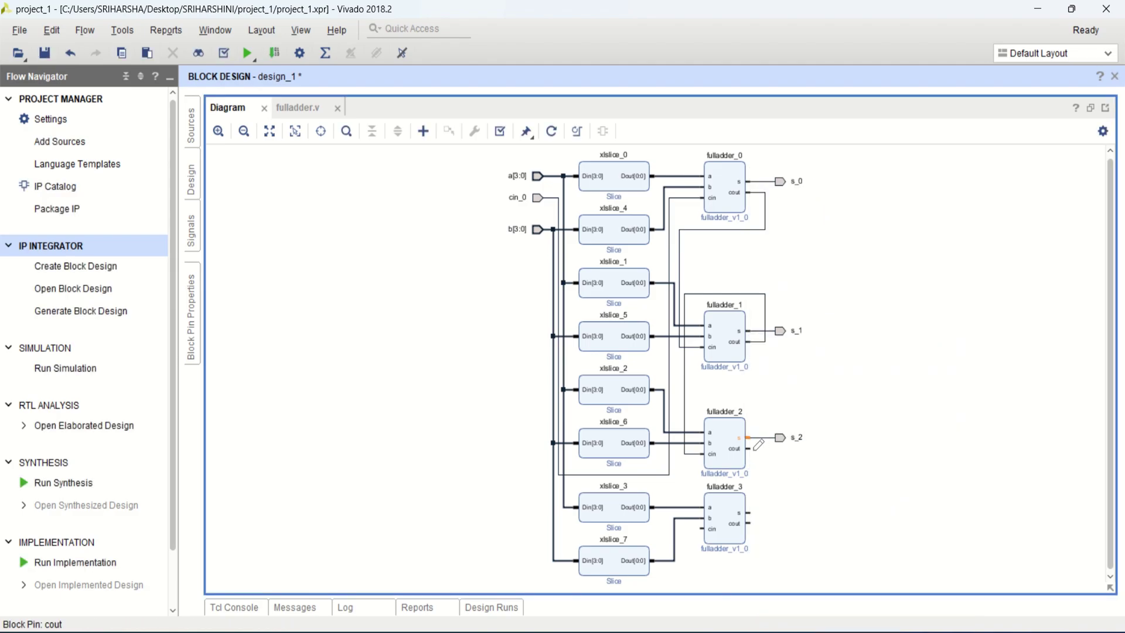
drag(749, 448, 704, 536)
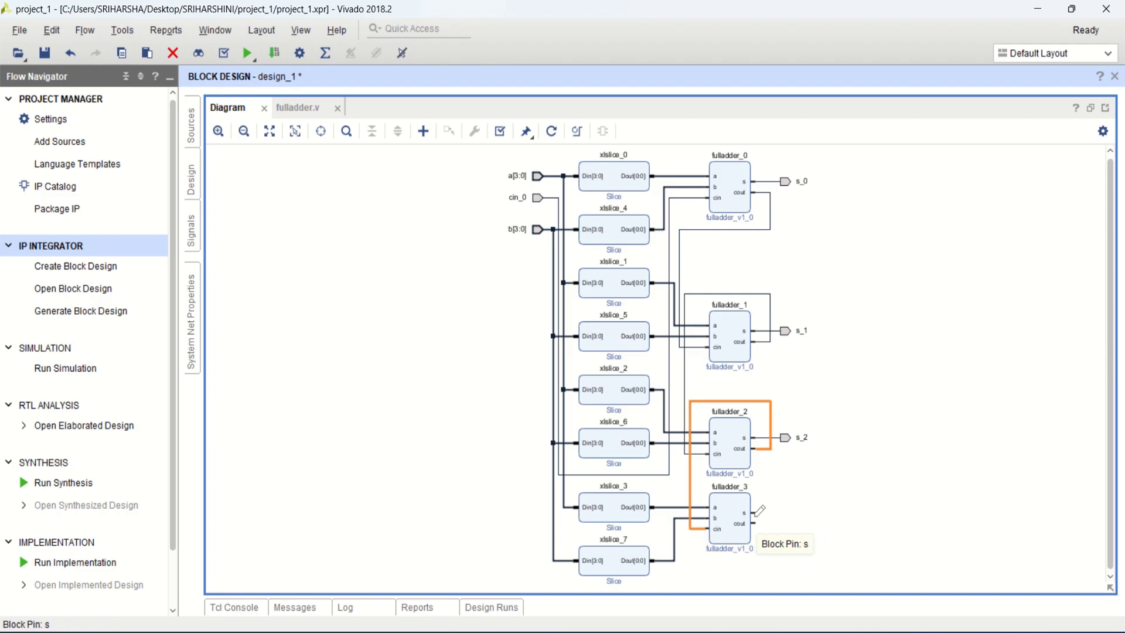
Expose fulladder_3's sum as s_3 and its carry-out as cout_0.
click(755, 515)
right_click(756, 519)
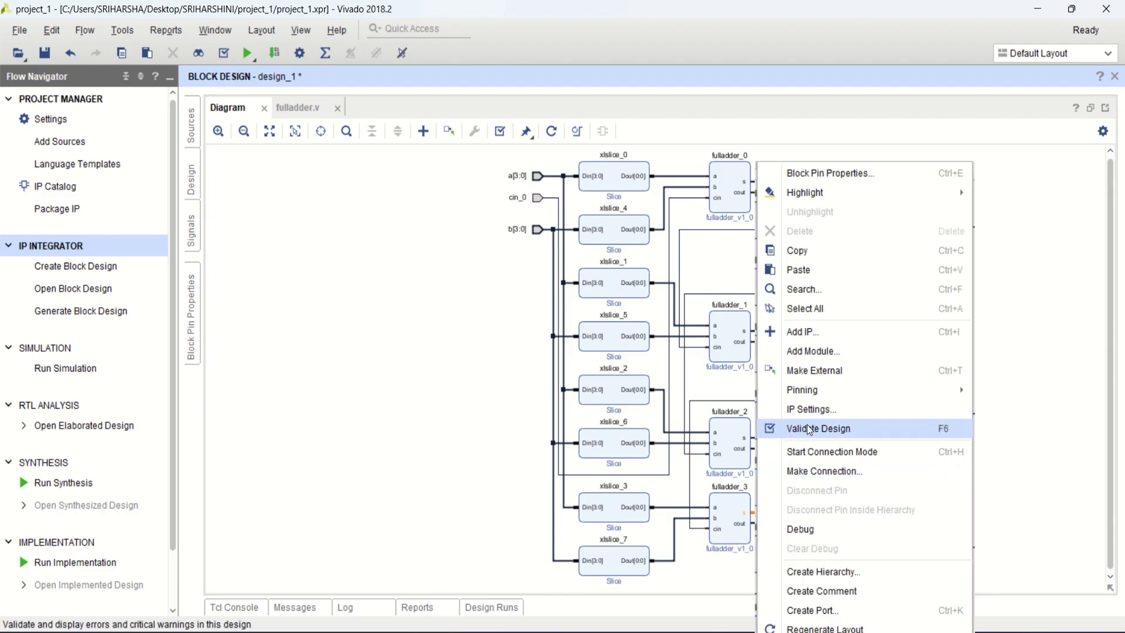
click(834, 371)
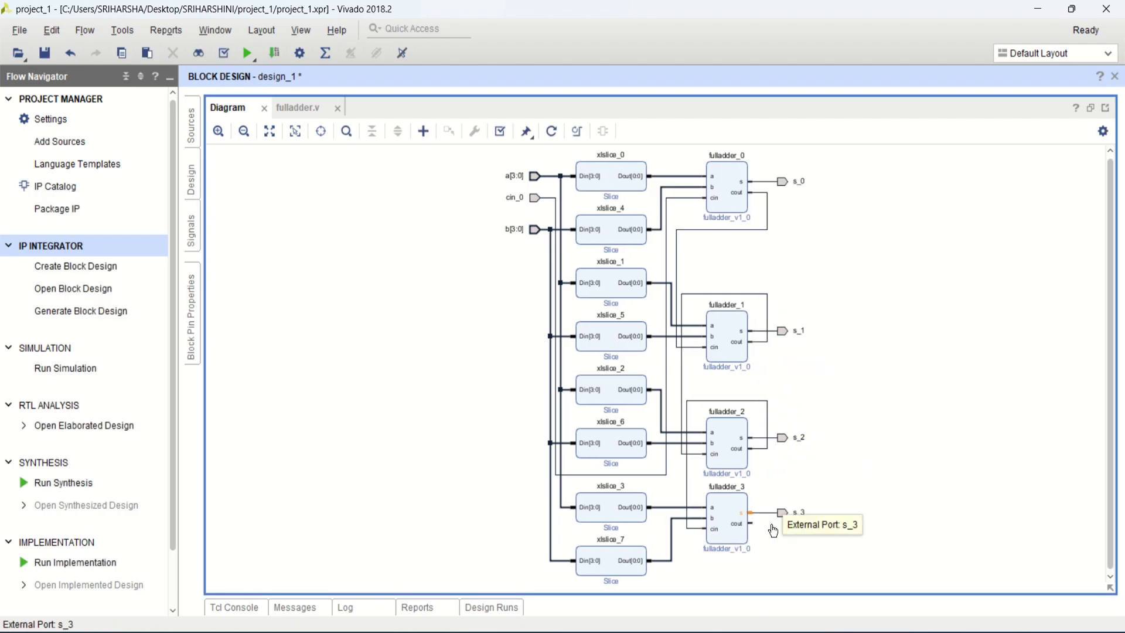
right_click(750, 522)
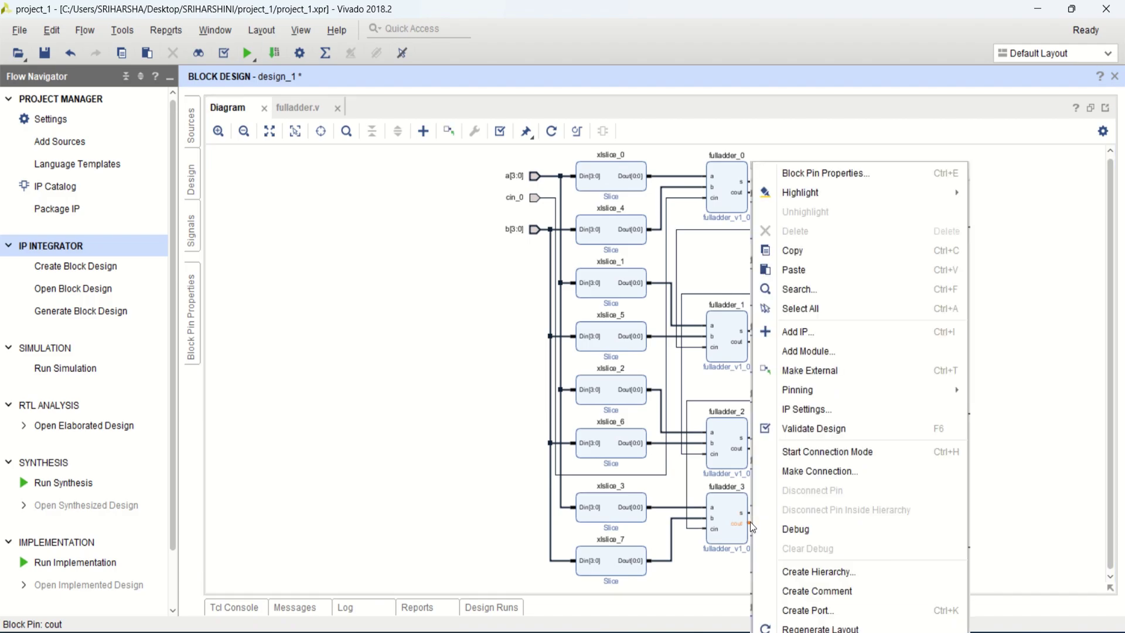
mouse_move(854, 393)
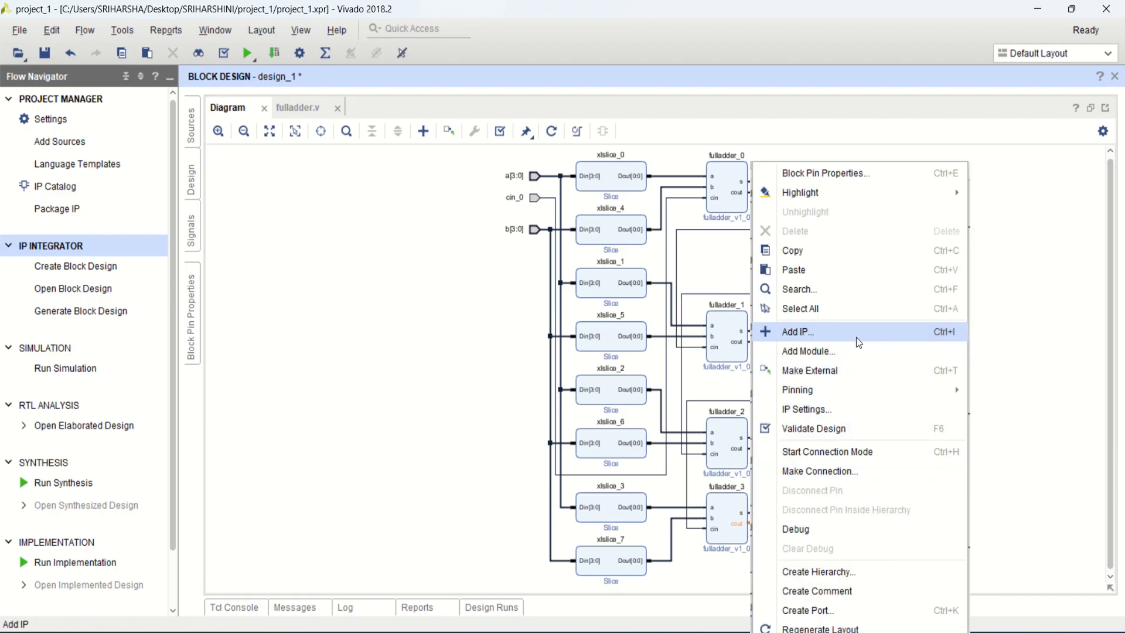
click(842, 372)
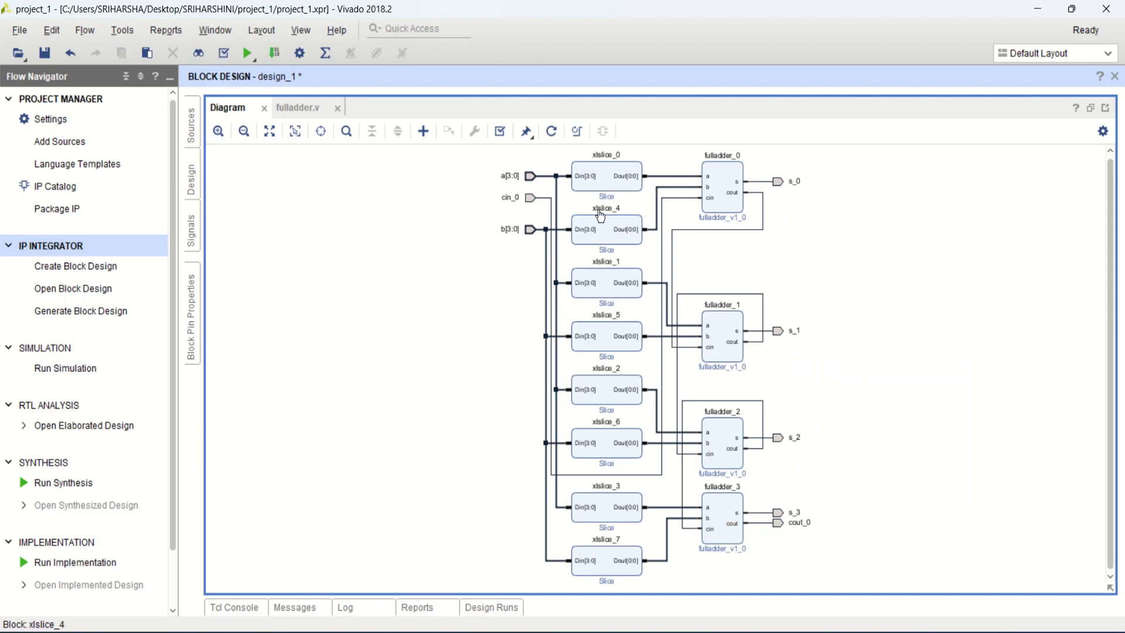
Fit and regenerate the design_1 layout, then validate it and acknowledge the success message.
scroll(811, 367, up, 4)
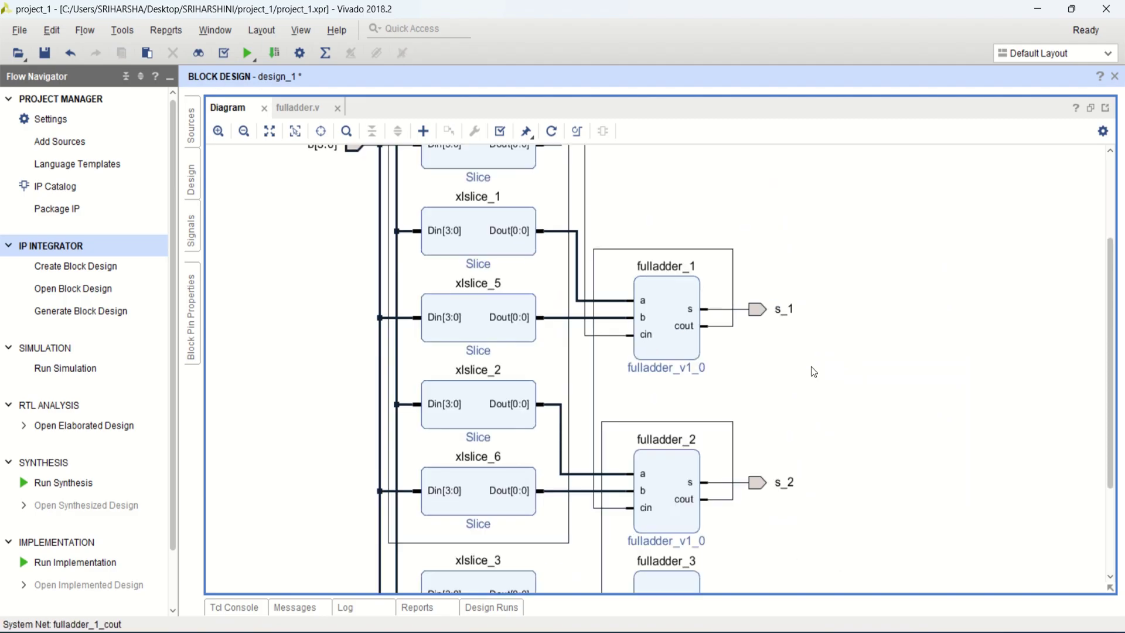
scroll(795, 380, down, 5)
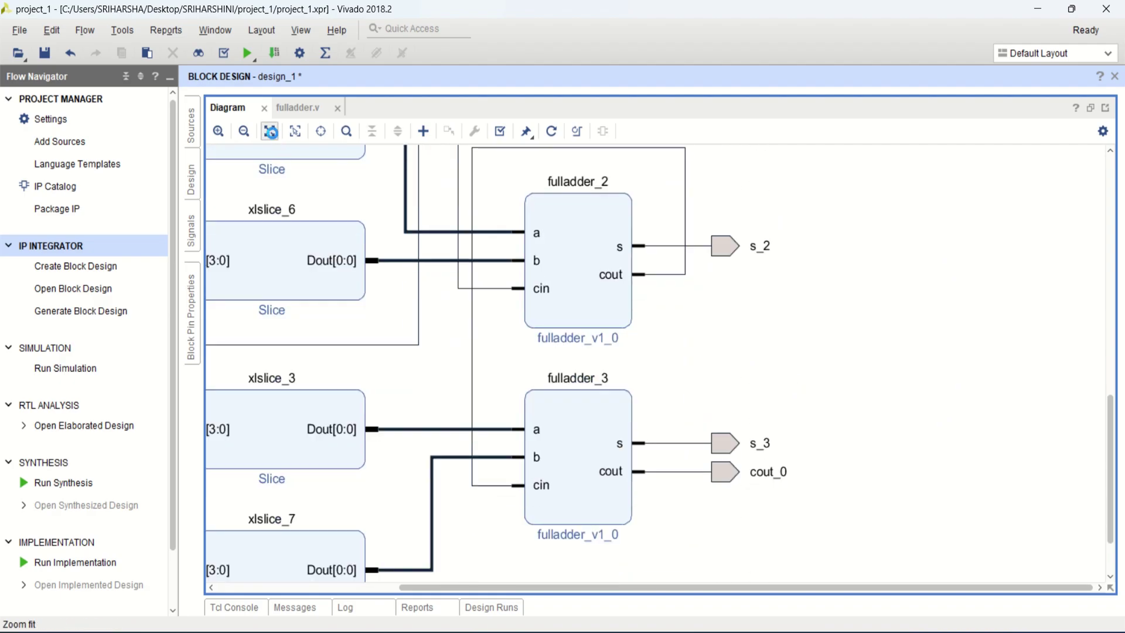
click(269, 131)
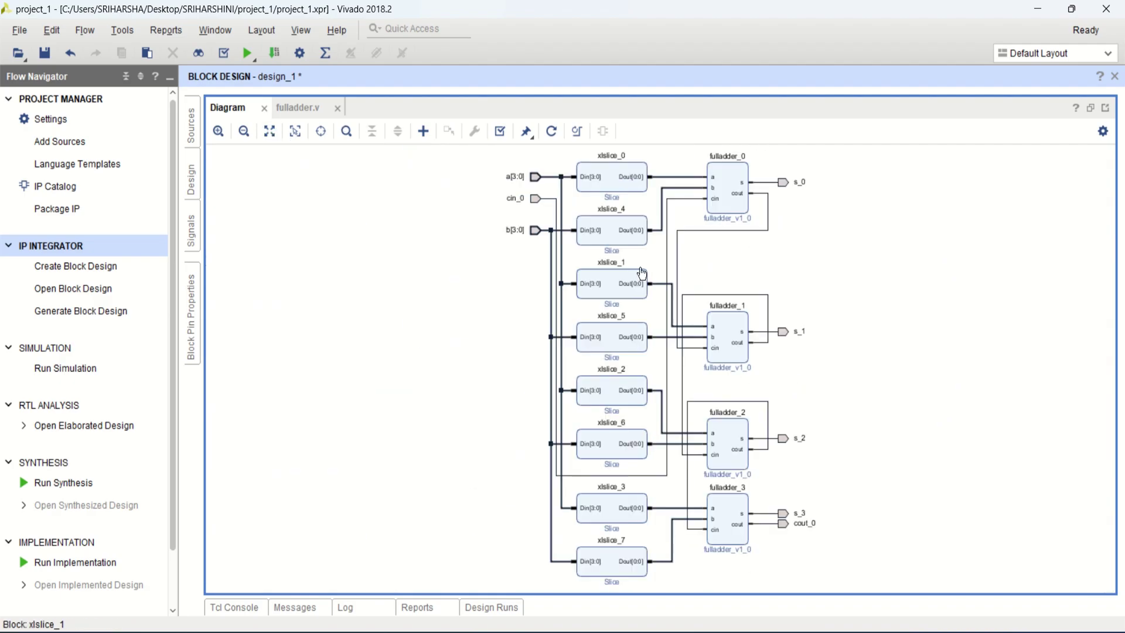
click(551, 131)
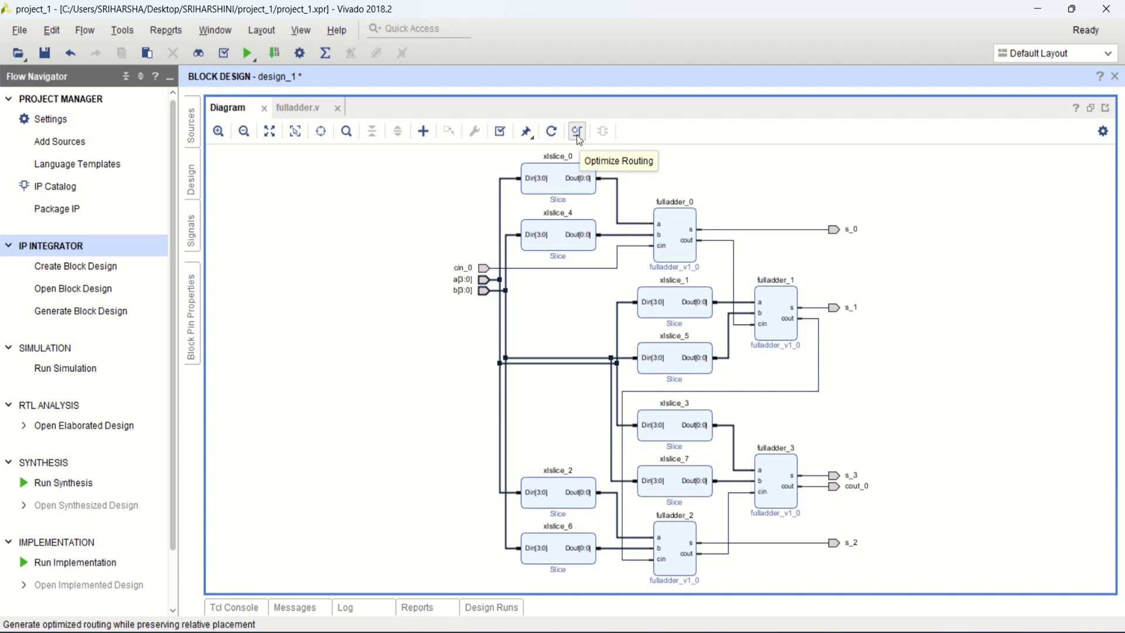
click(500, 131)
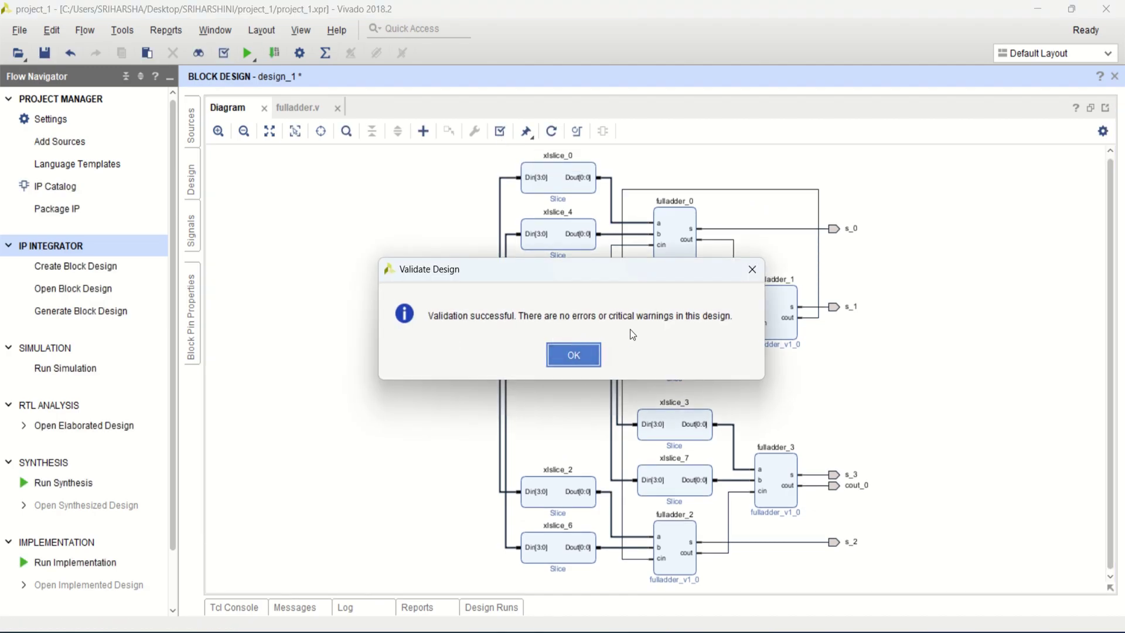
click(573, 355)
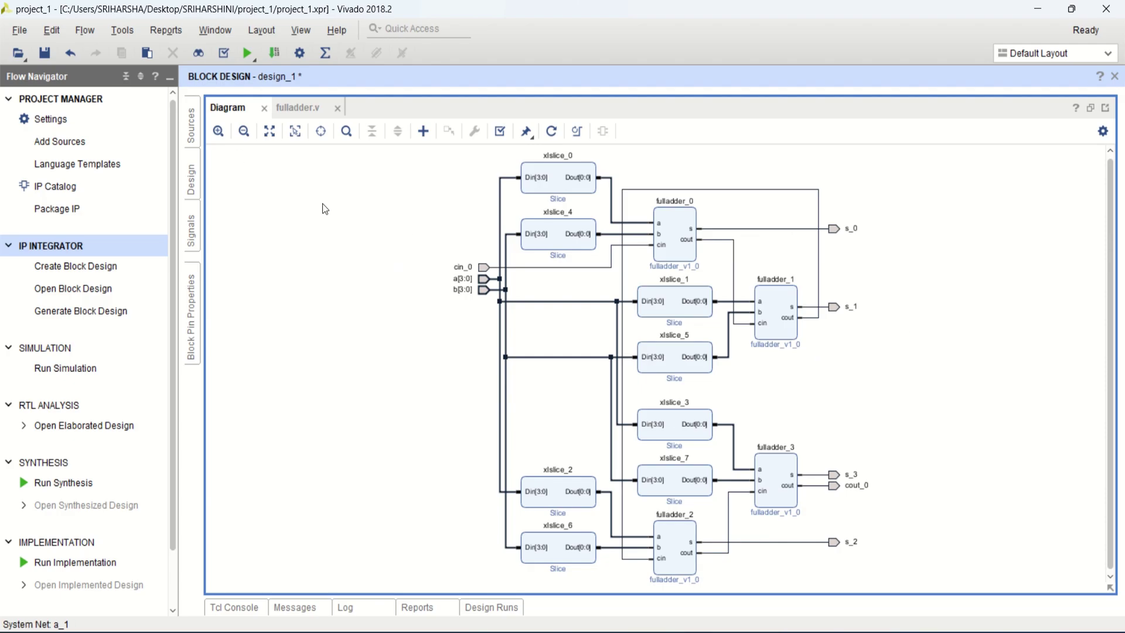
Create a Vivado-managed HDL wrapper for the design_1 block design.
click(191, 124)
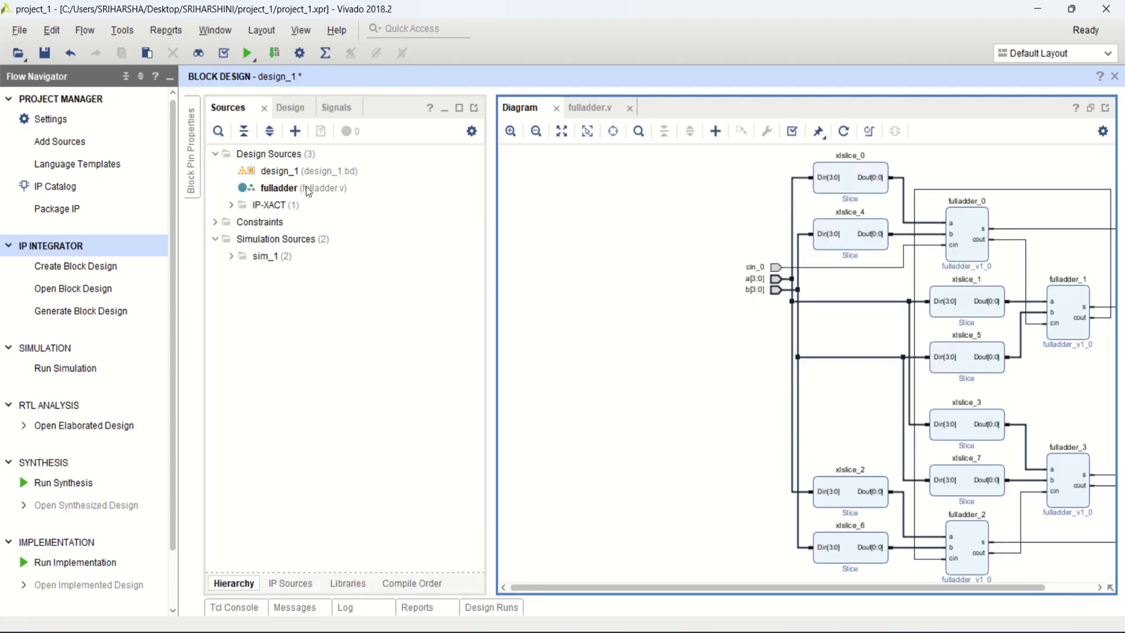
click(291, 172)
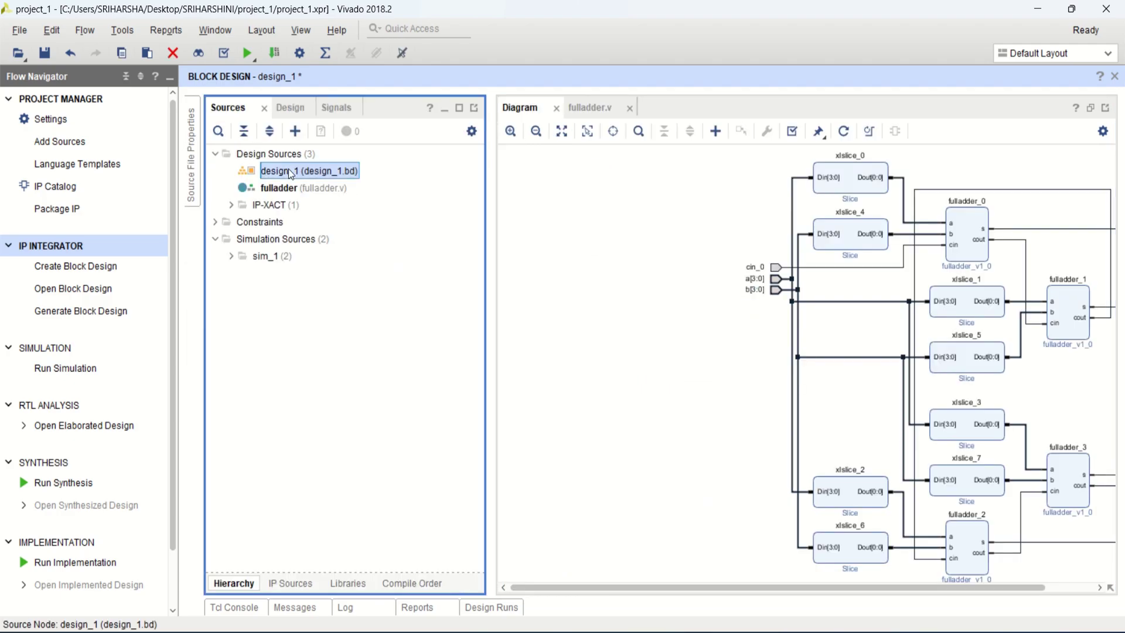
right_click(290, 173)
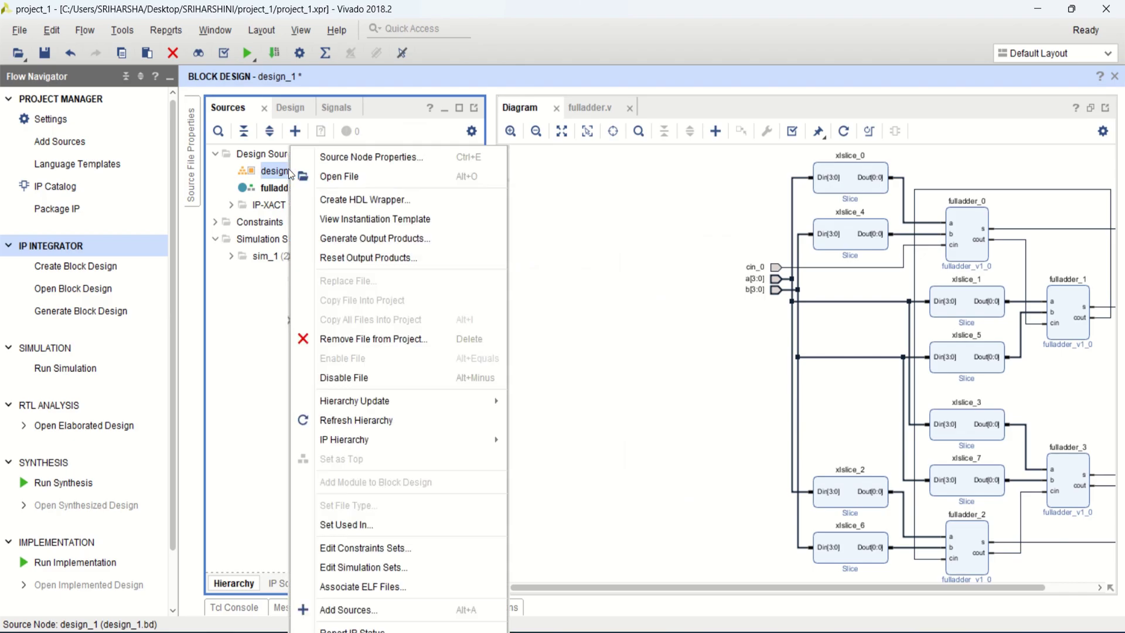
click(421, 200)
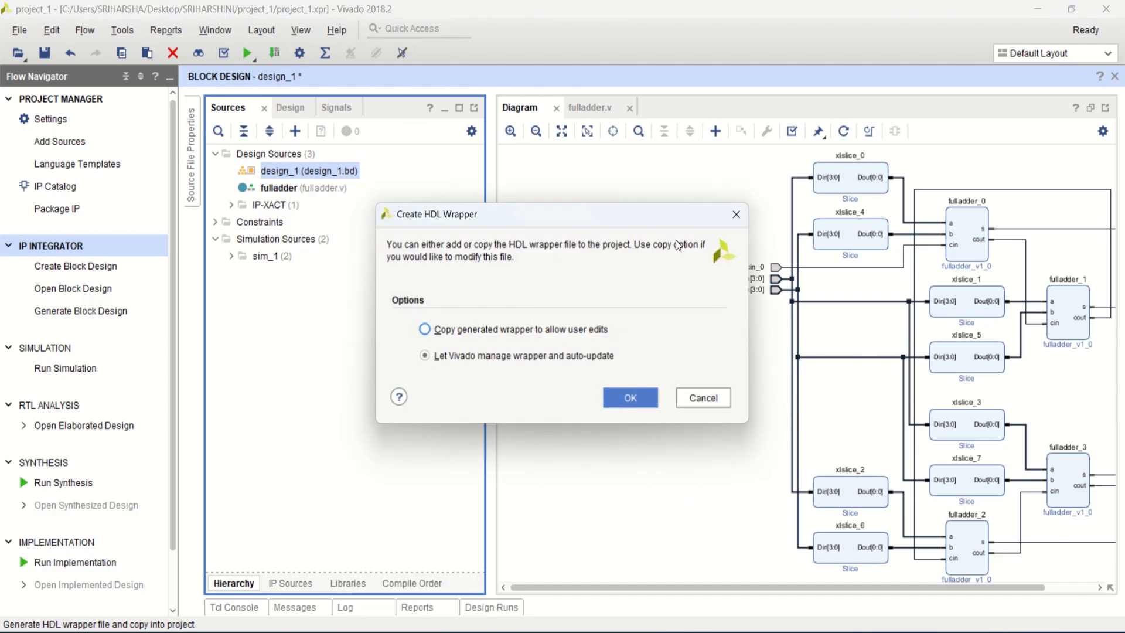
click(630, 399)
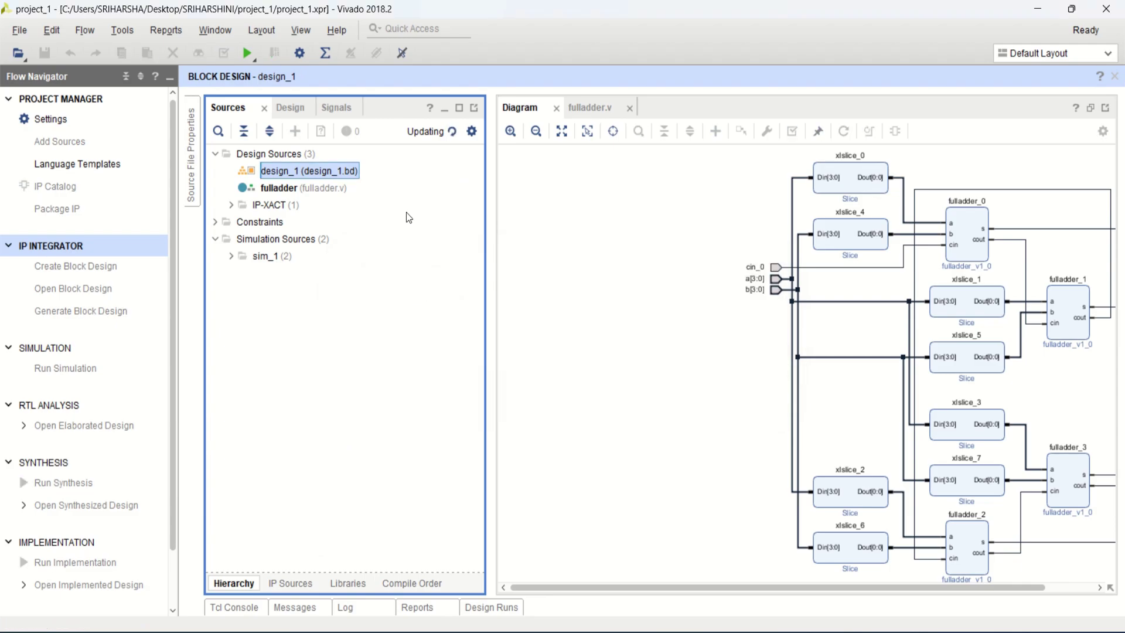
Resize the sources panel and fit the whole adder diagram in view.
drag(484, 202, 406, 199)
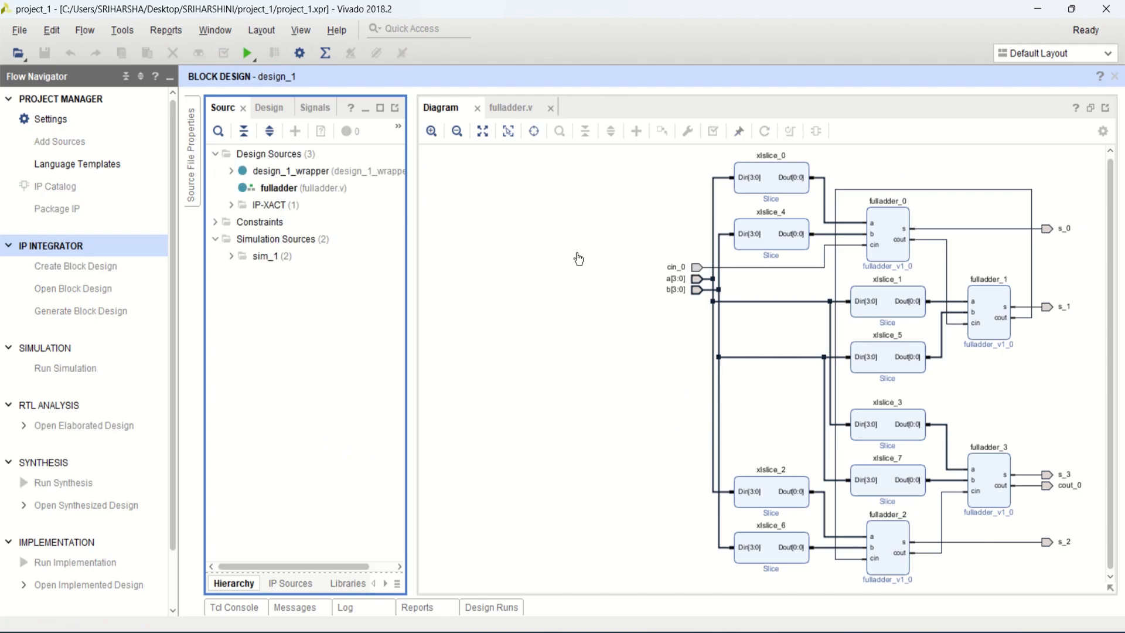
drag(410, 184, 433, 191)
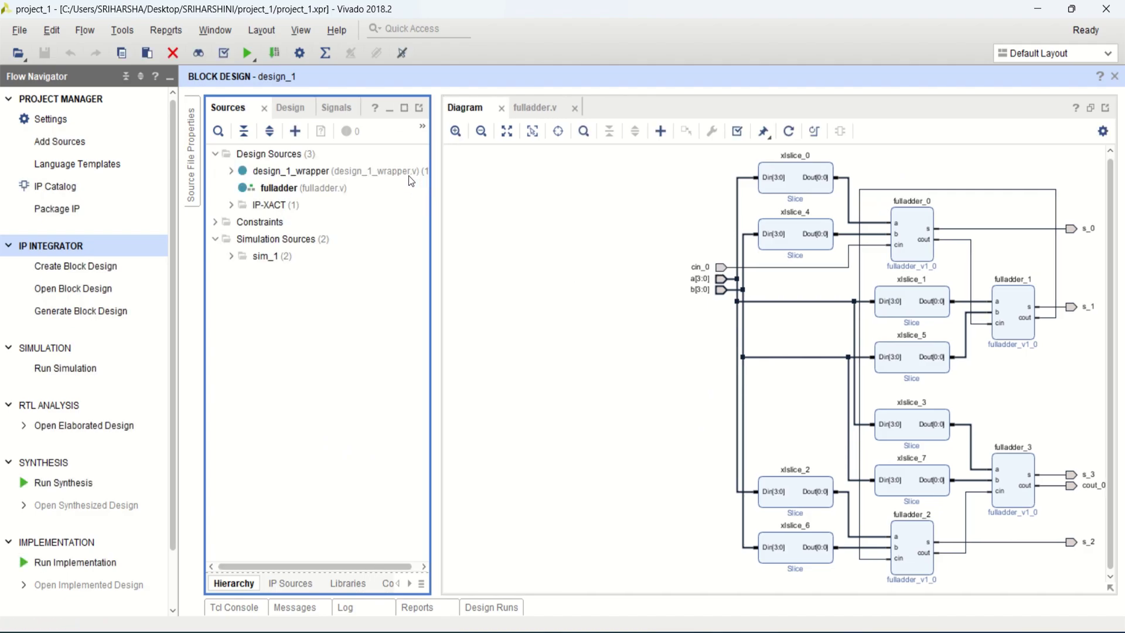
click(513, 133)
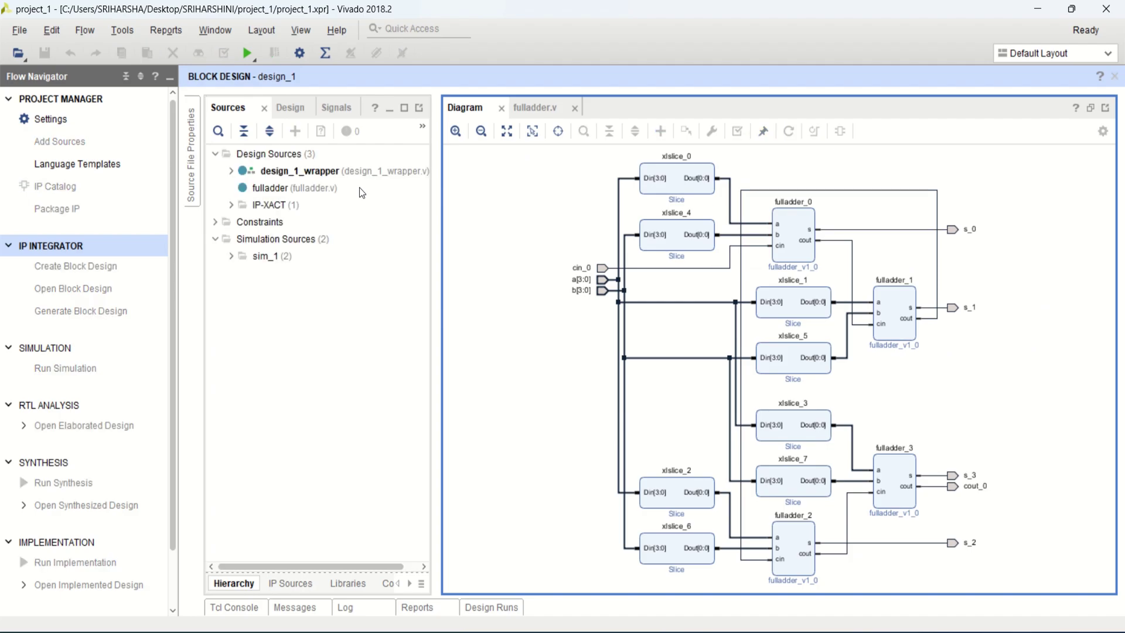
Start Run Behavioral Simulation and move the progress window aside while it compiles.
click(75, 371)
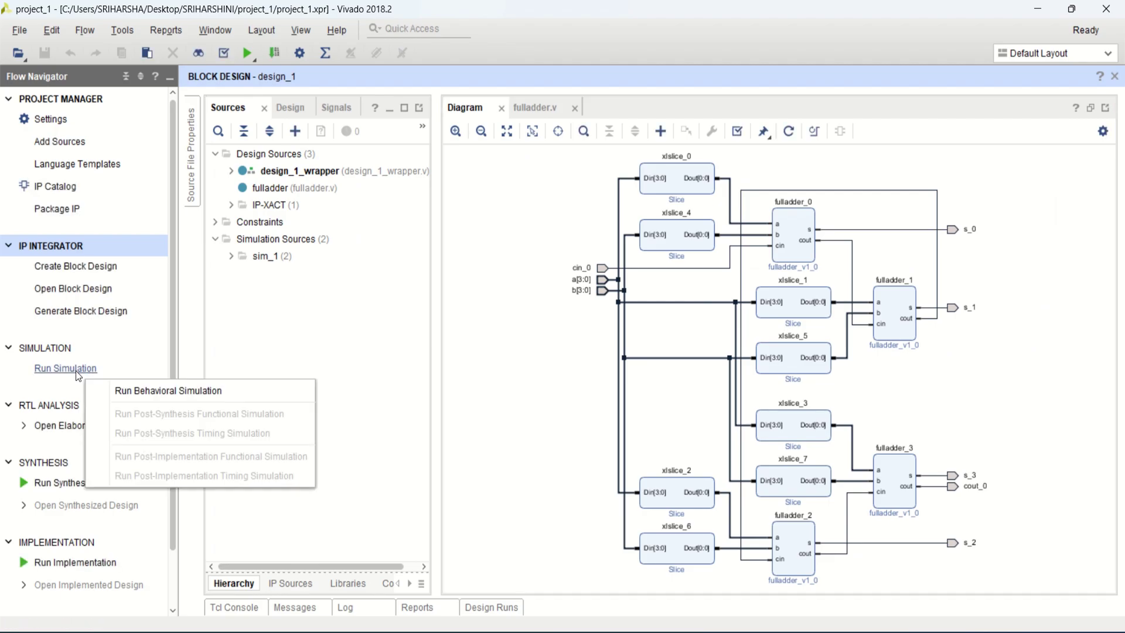
click(147, 391)
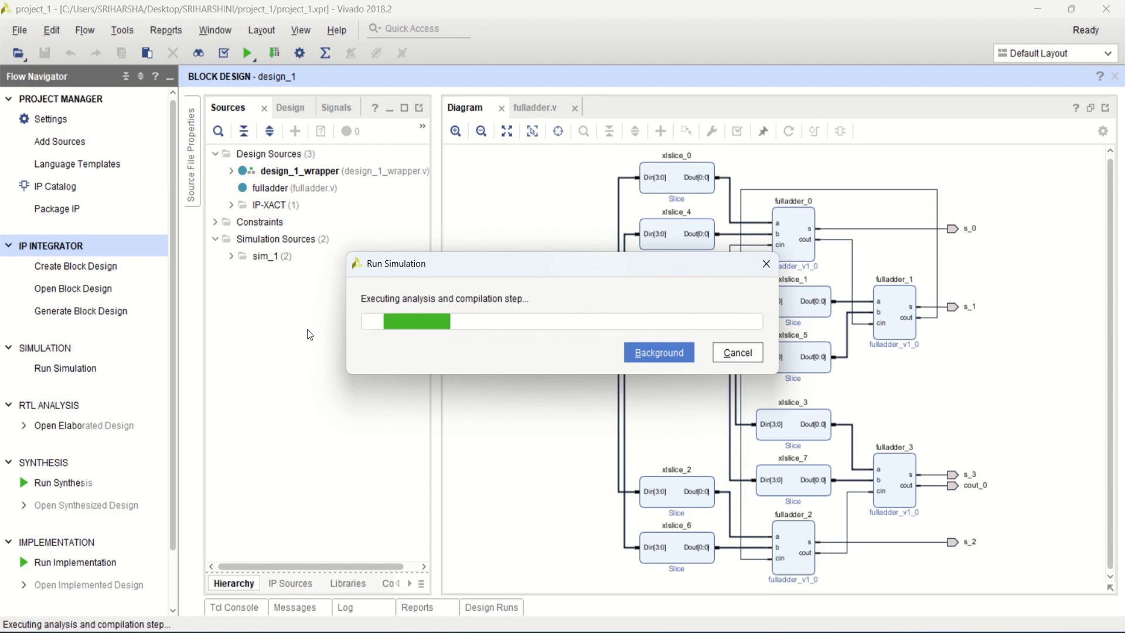
drag(515, 266, 370, 358)
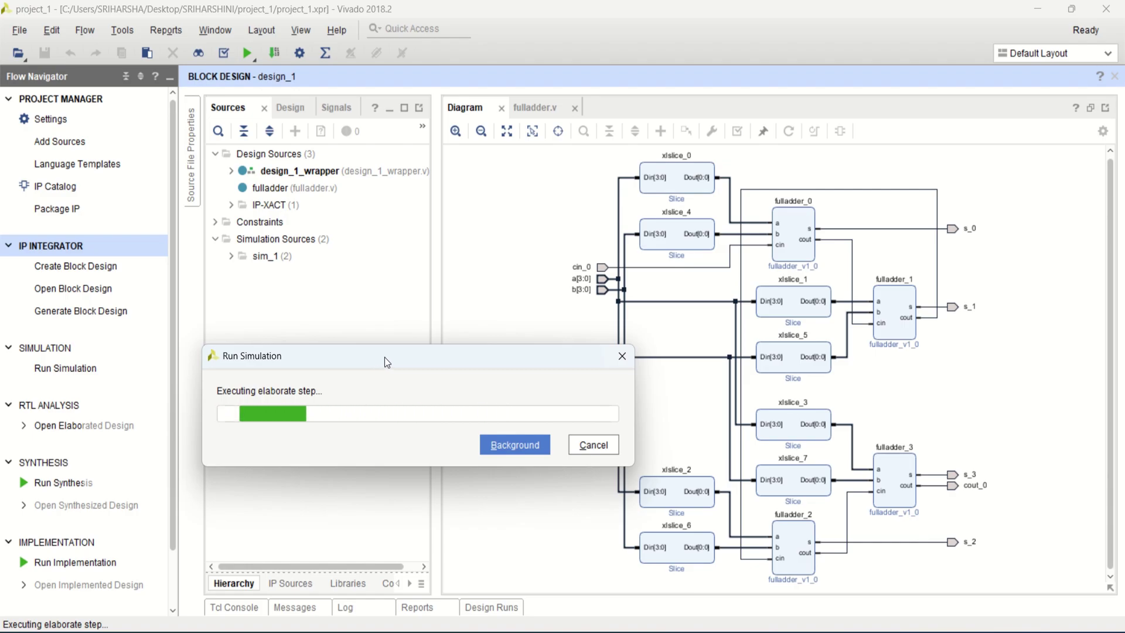
drag(384, 356, 416, 331)
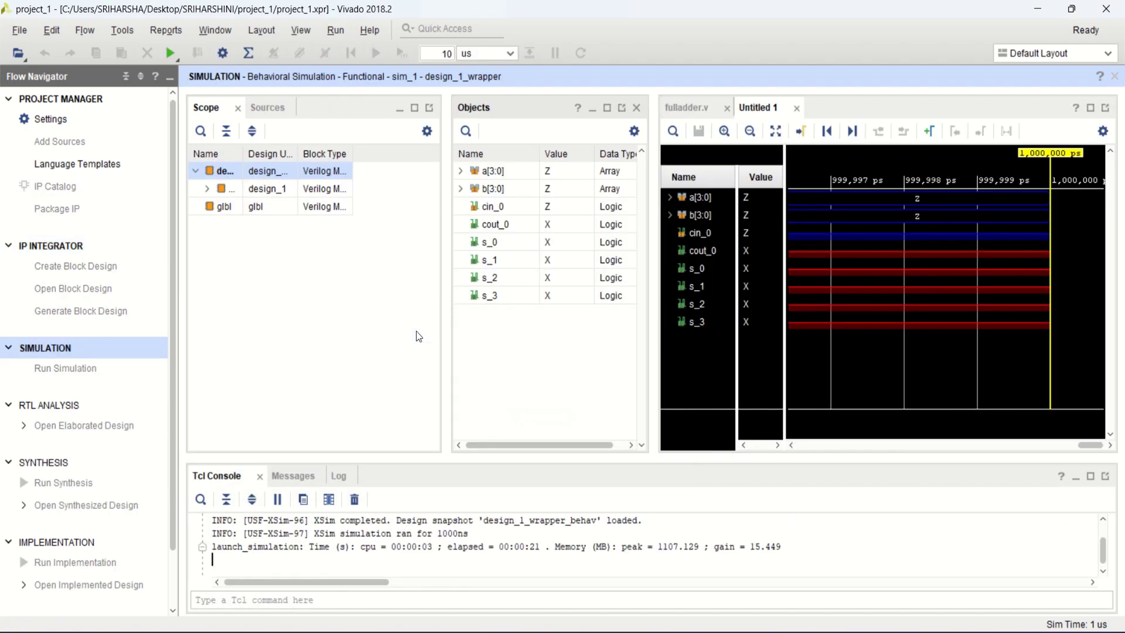
Widen the waveform area, select a[3:0], b[3:0] and cin_0, and restart the simulation.
drag(444, 245, 349, 244)
drag(653, 245, 535, 250)
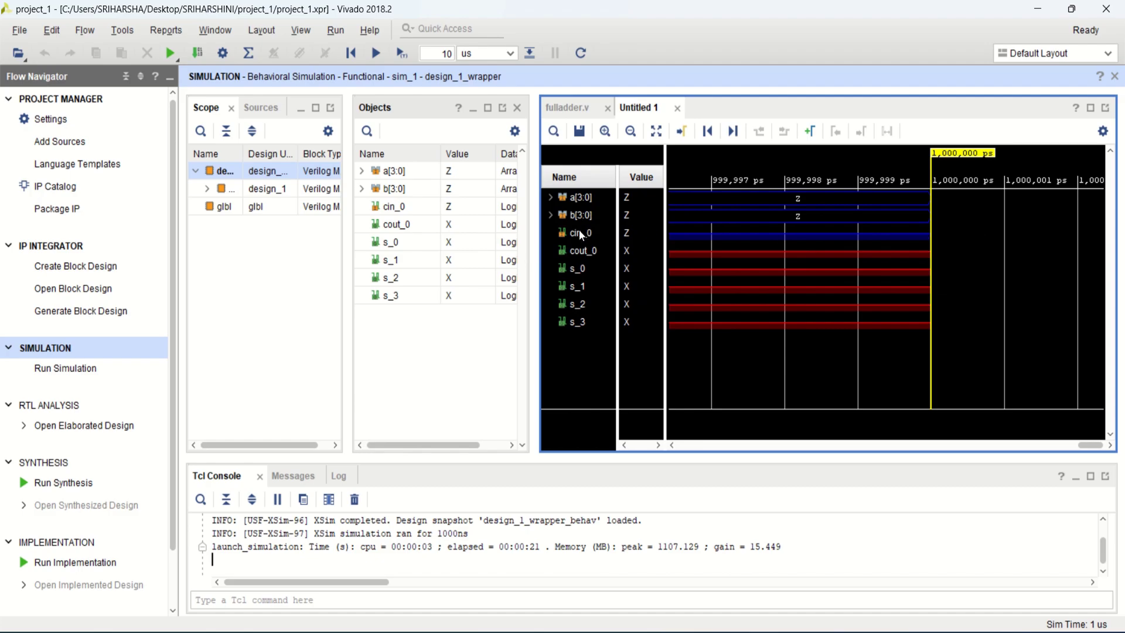
click(582, 200)
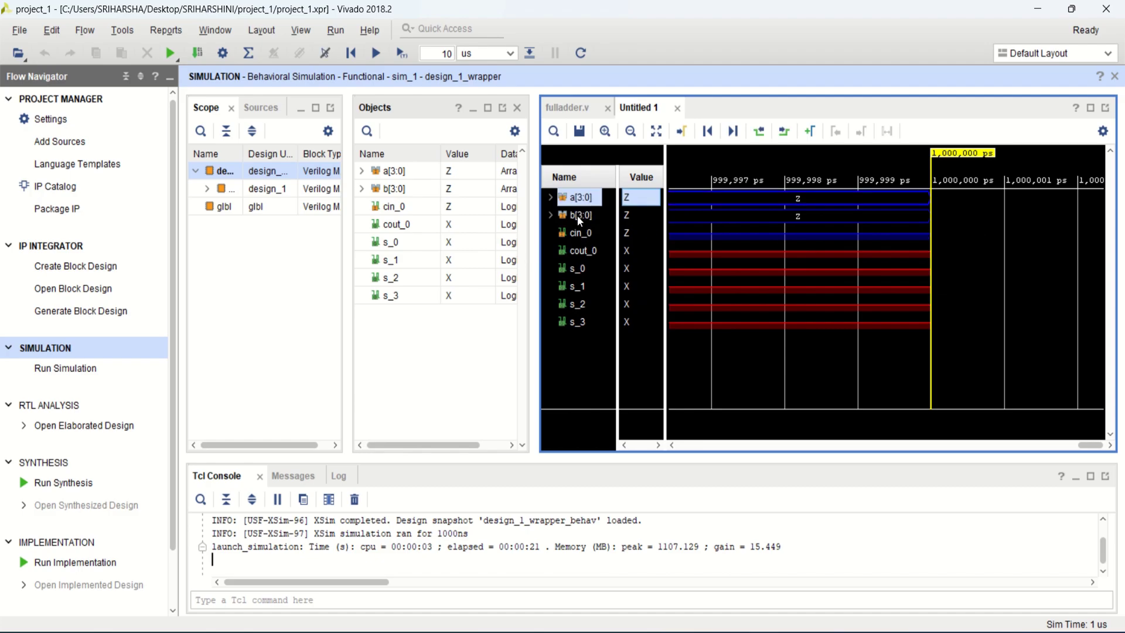
ctrl+click(577, 216)
ctrl+click(585, 234)
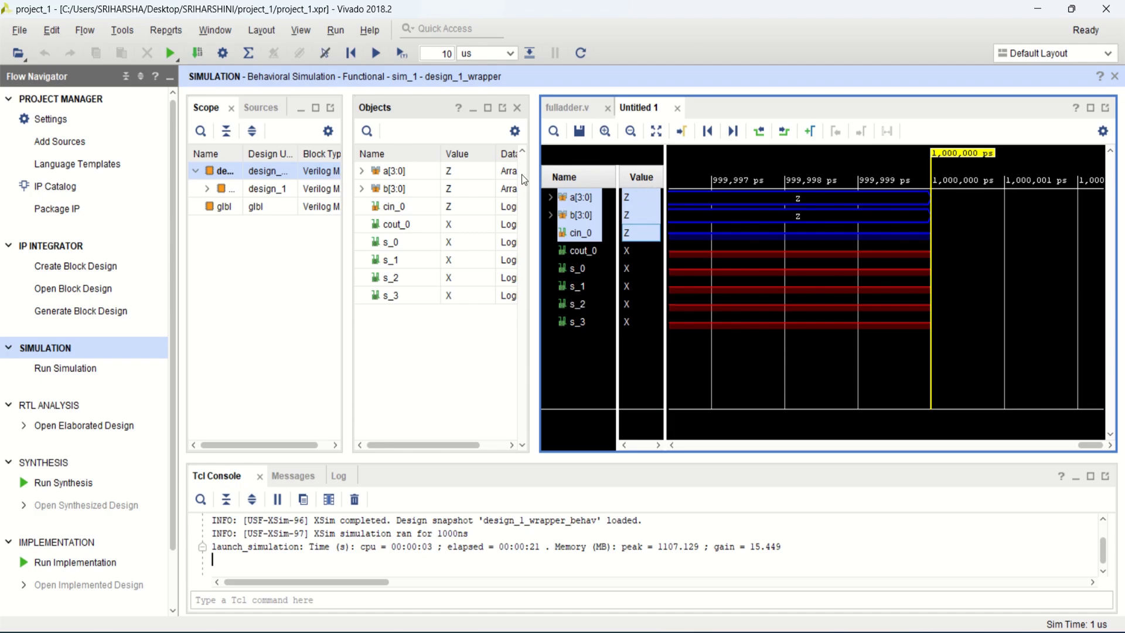
click(352, 54)
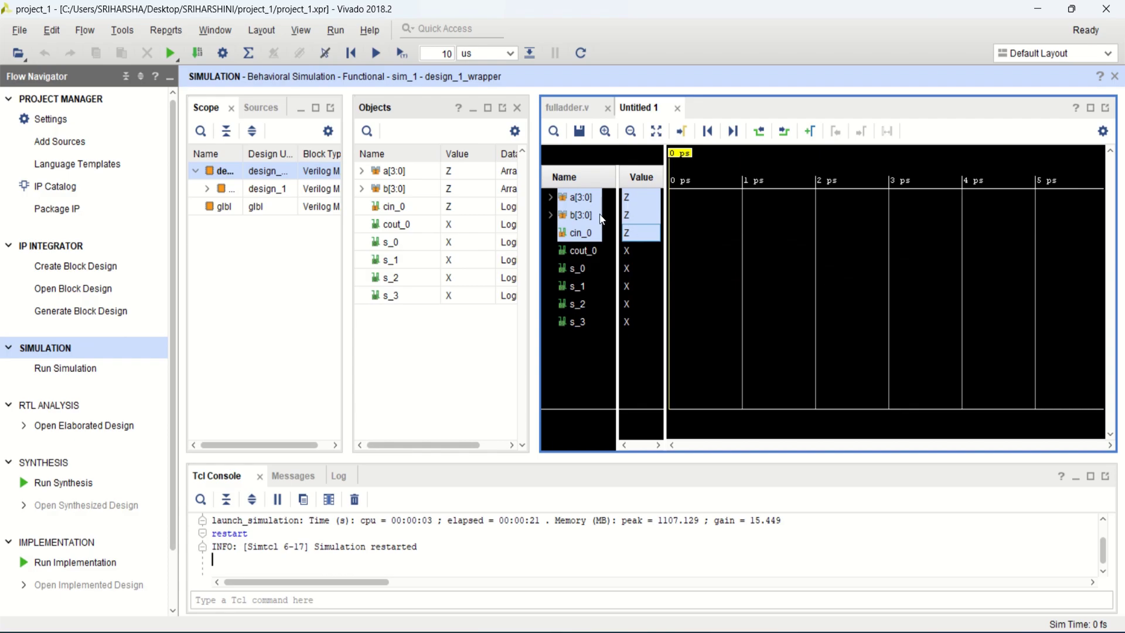
Force a[3:0] to a constant binary 1000.
click(583, 233)
click(580, 199)
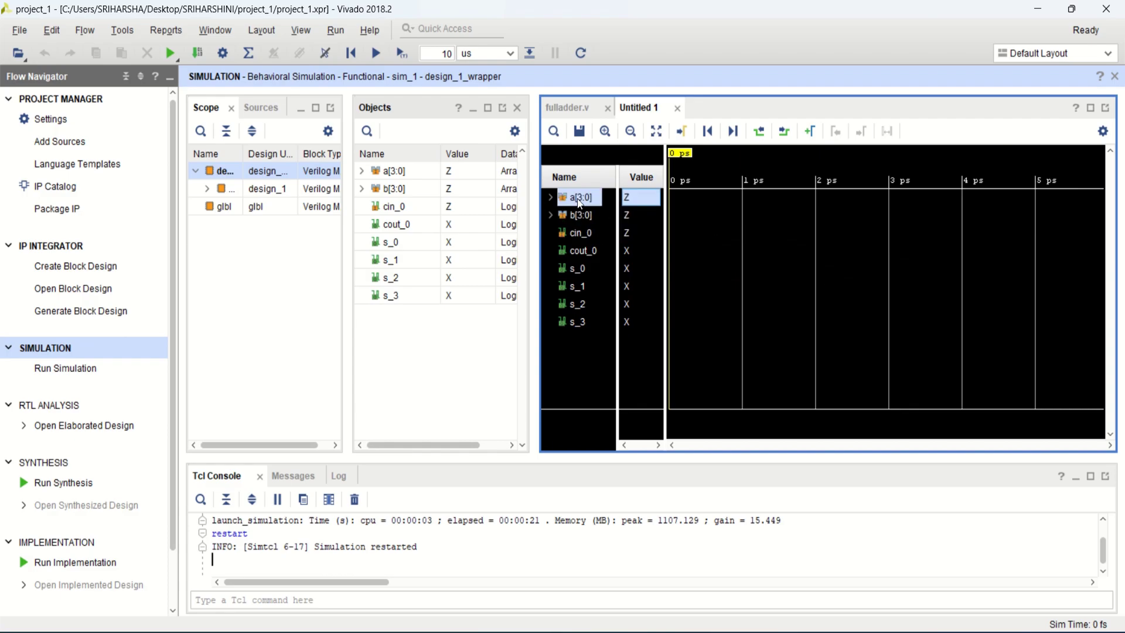
right_click(579, 199)
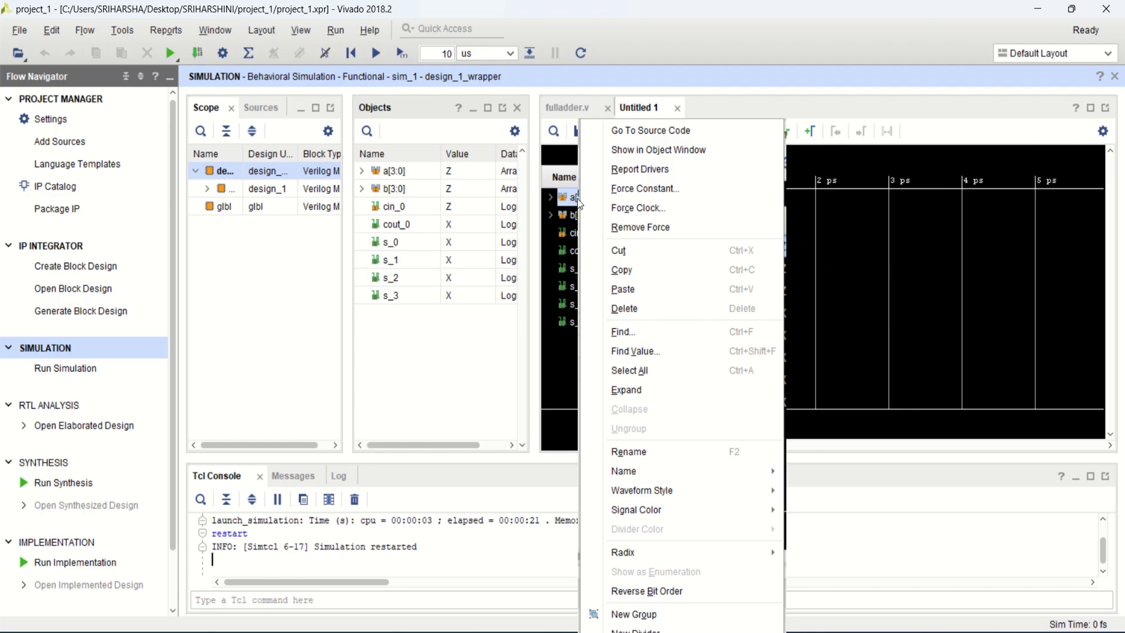
click(680, 191)
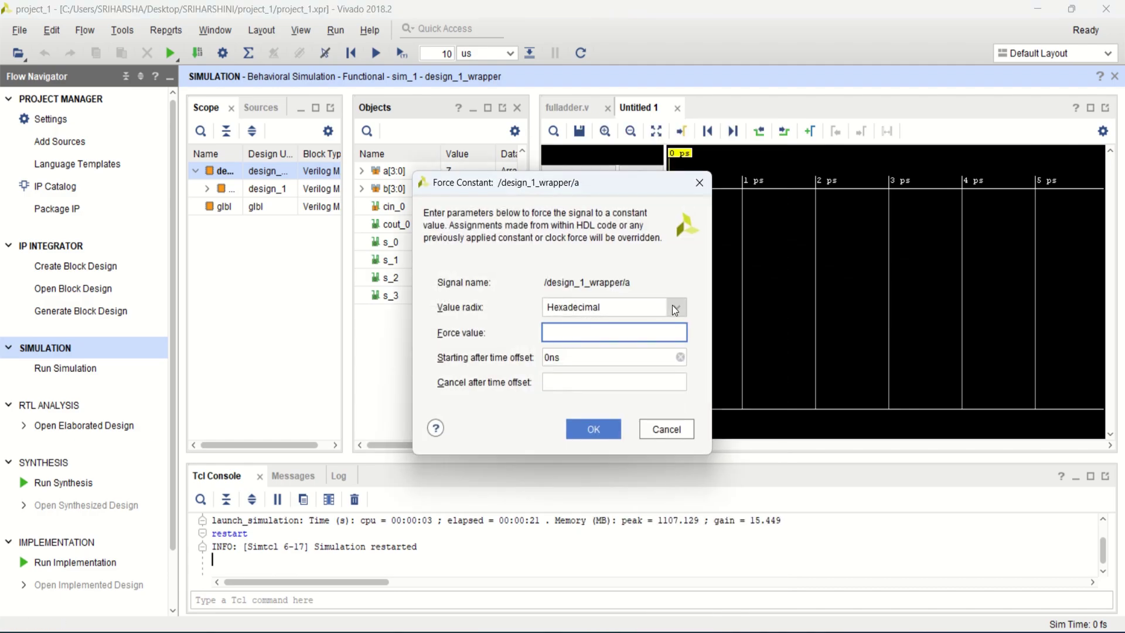
click(672, 305)
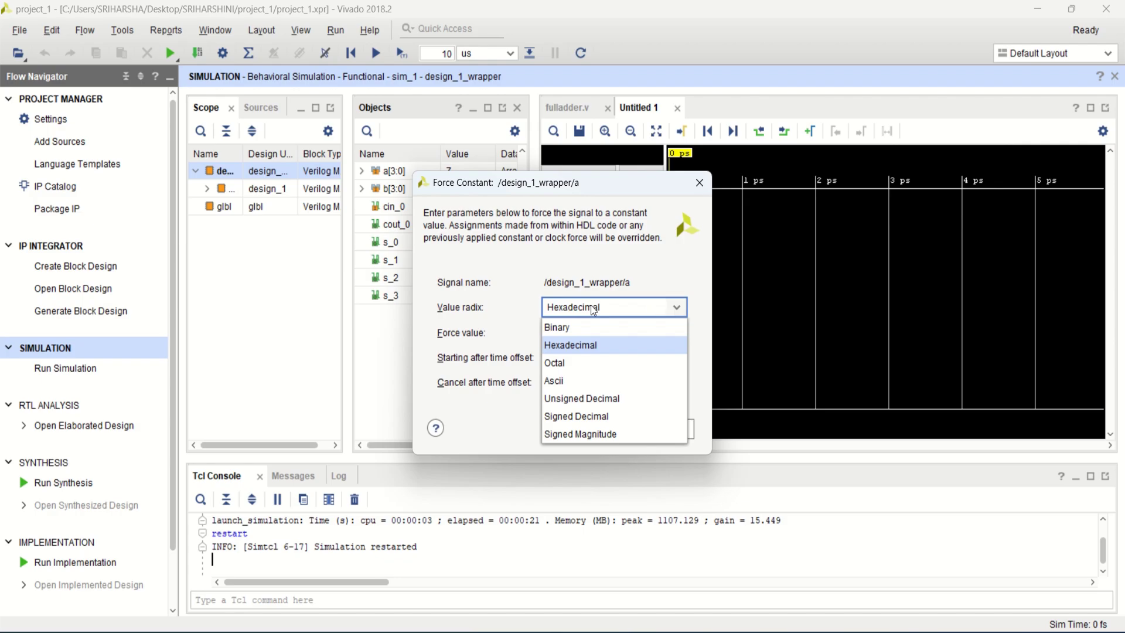
click(578, 346)
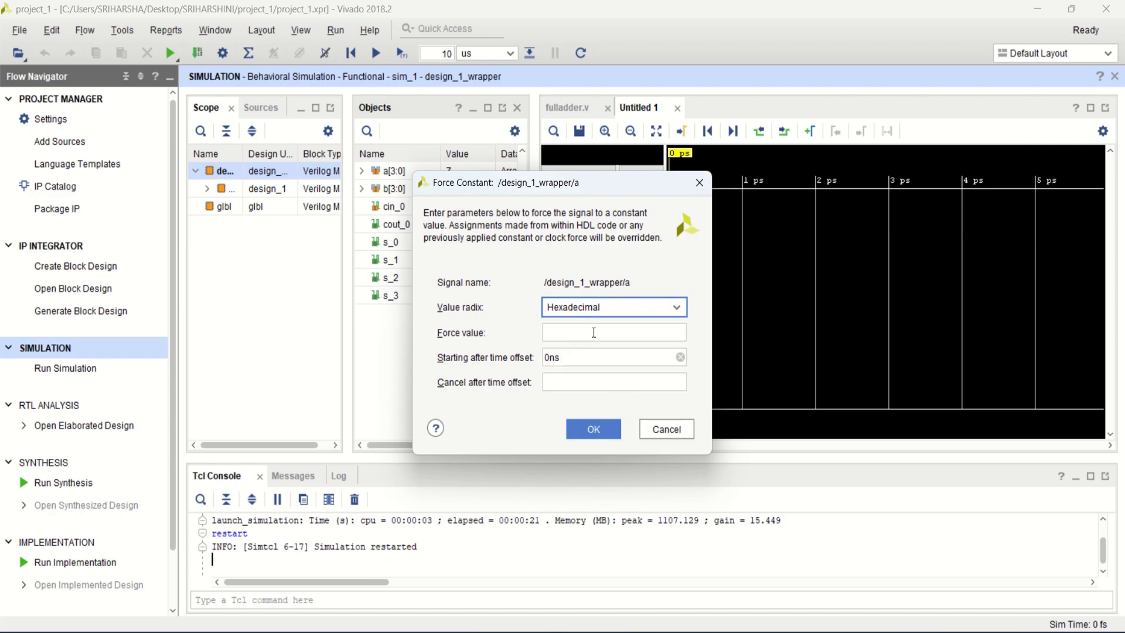
click(575, 334)
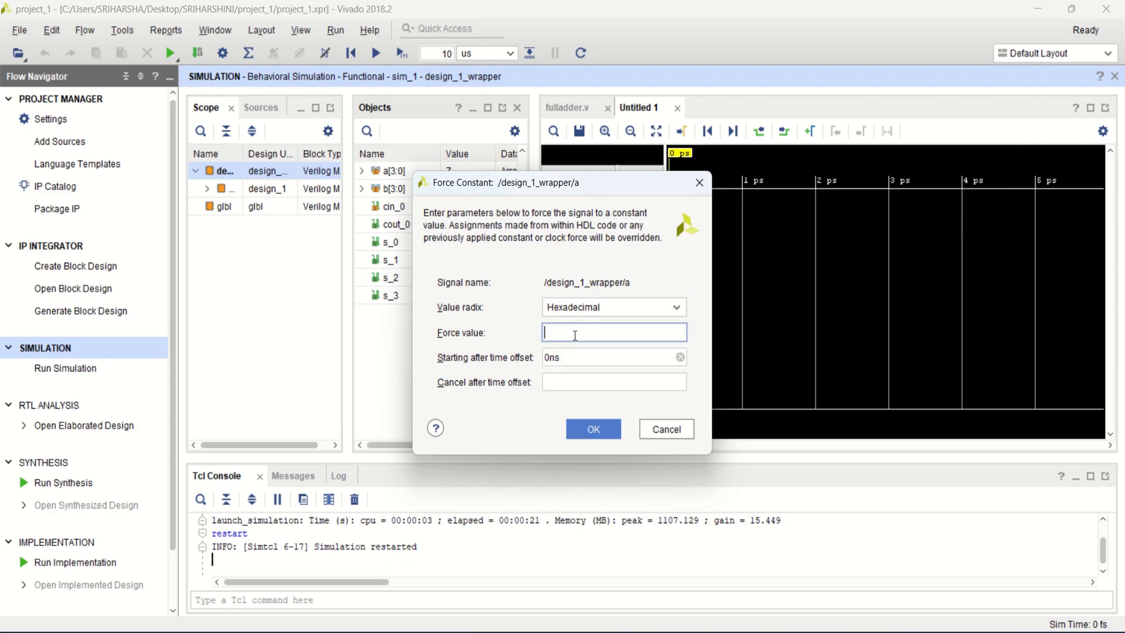
click(655, 311)
click(609, 323)
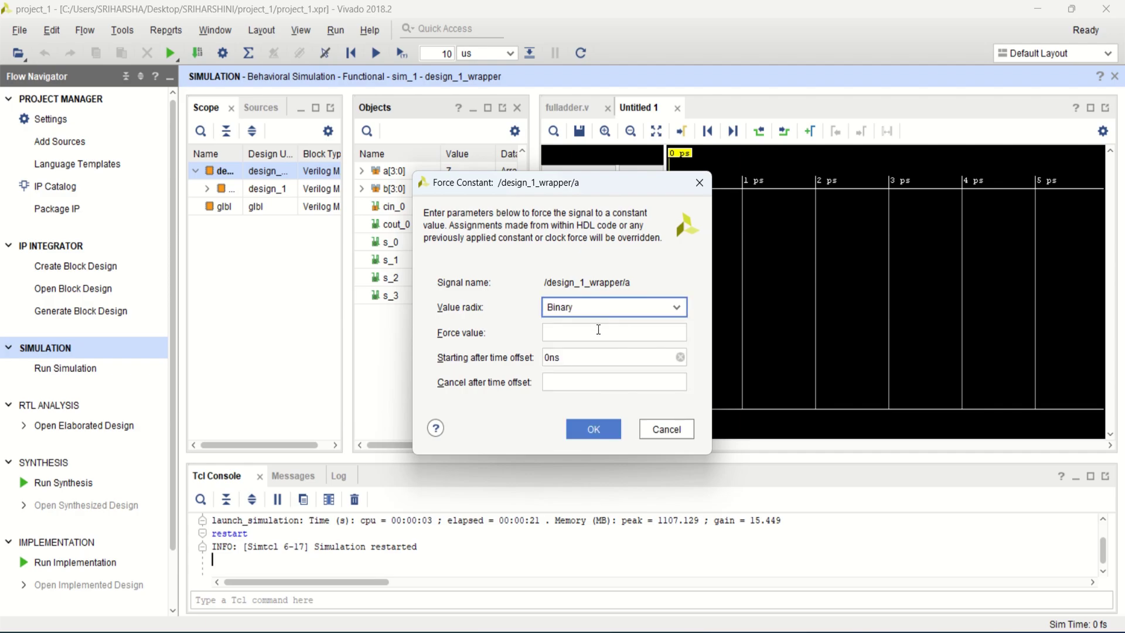
click(590, 333)
text(1000)
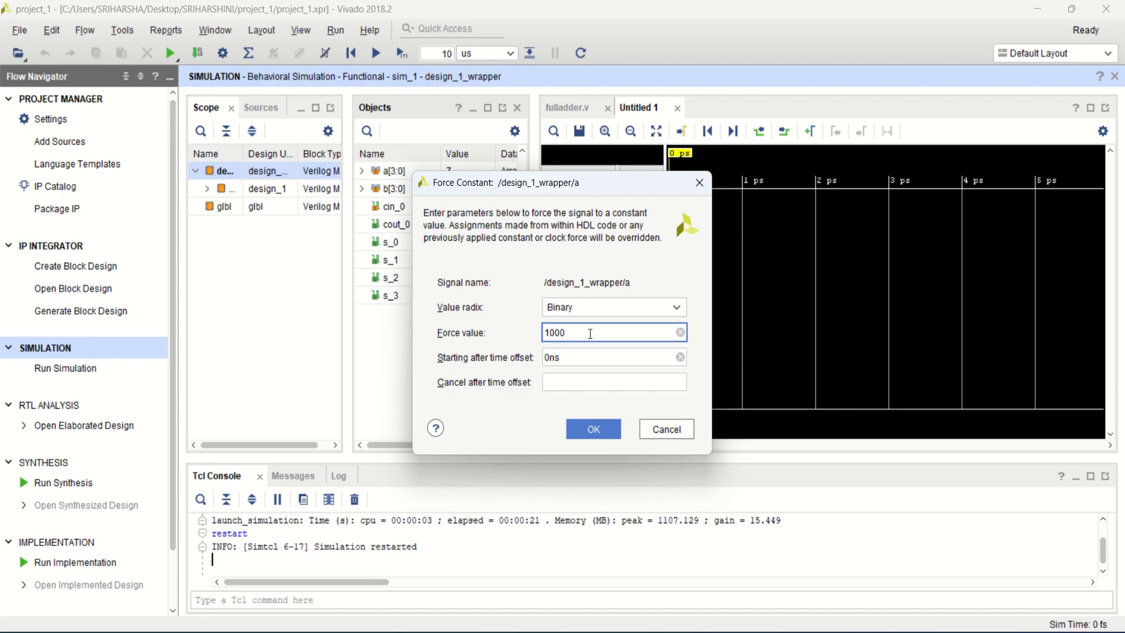
click(593, 429)
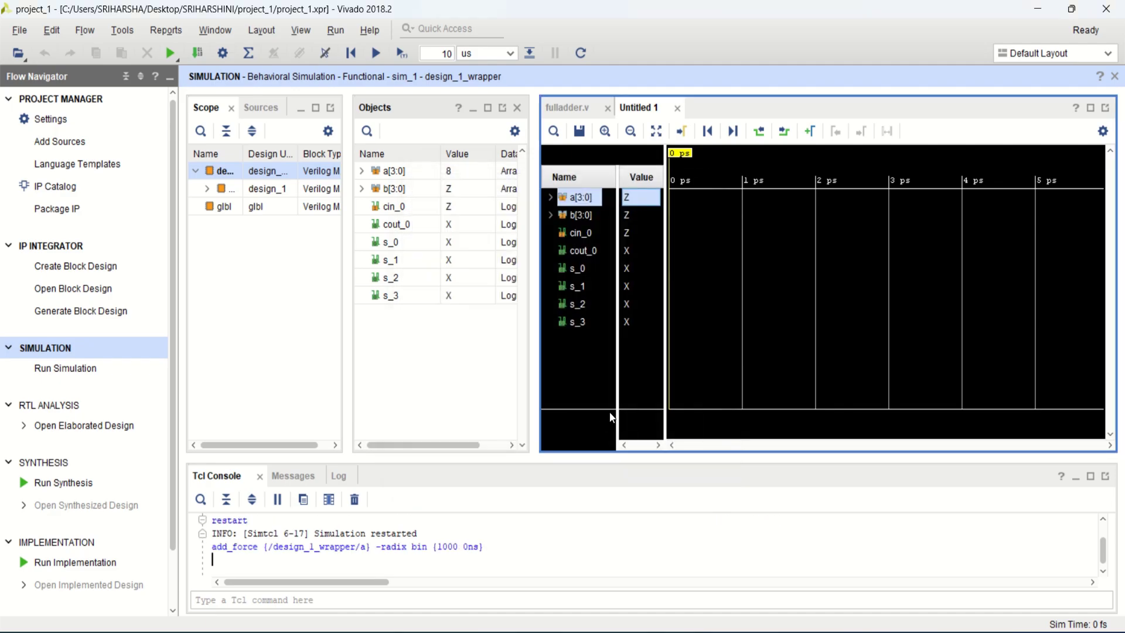
Force b[3:0] to a constant binary 0011.
click(574, 216)
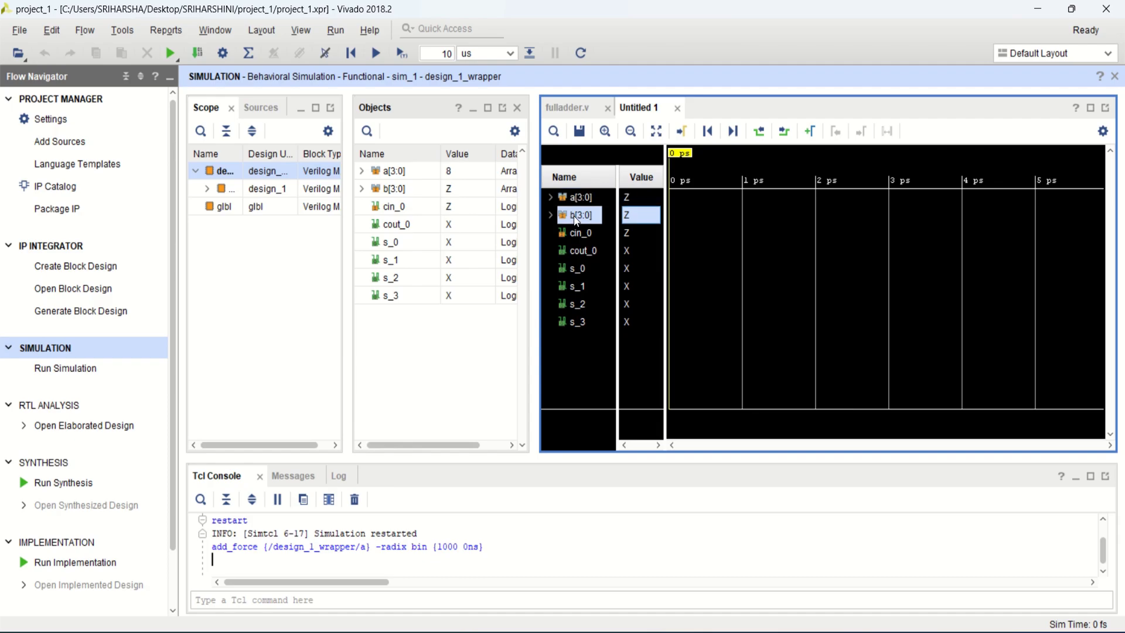
right_click(575, 216)
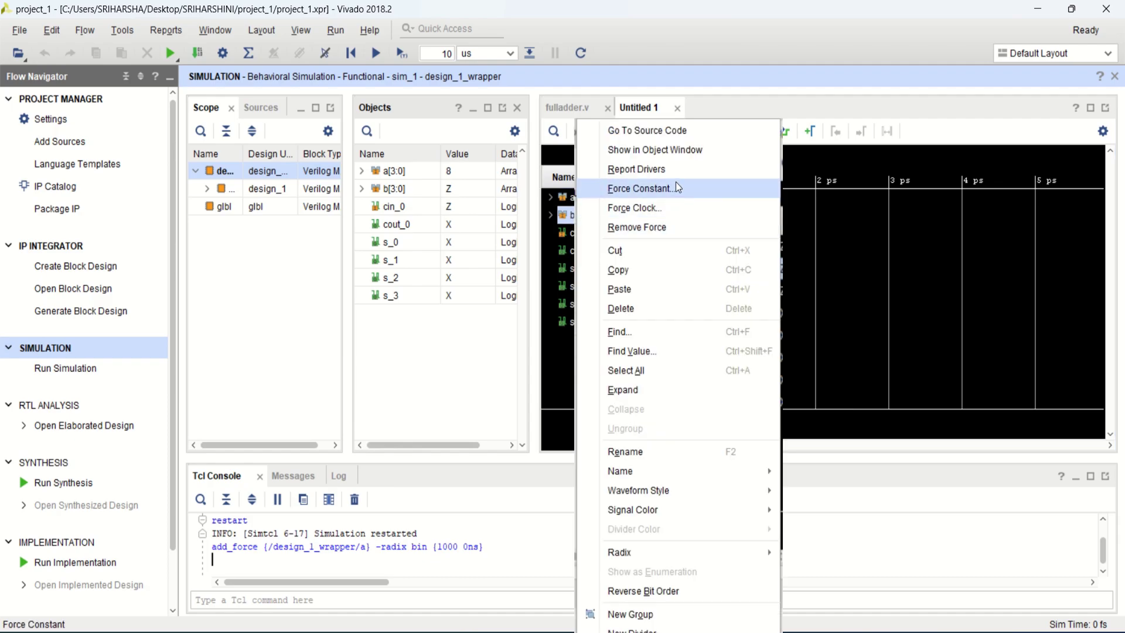
click(657, 189)
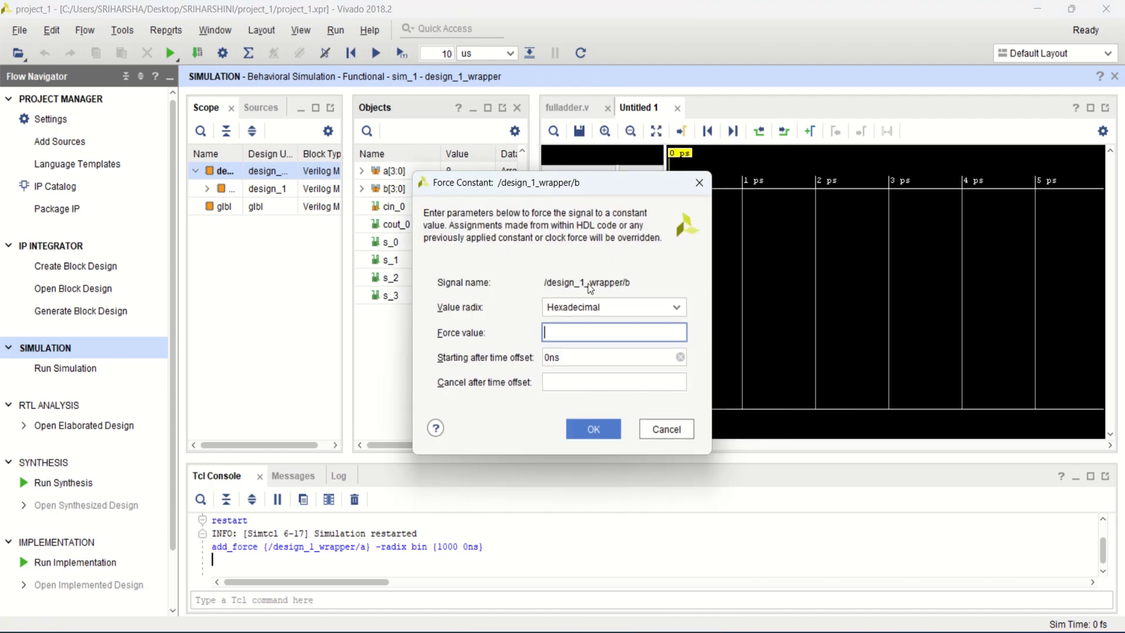
click(632, 307)
click(611, 327)
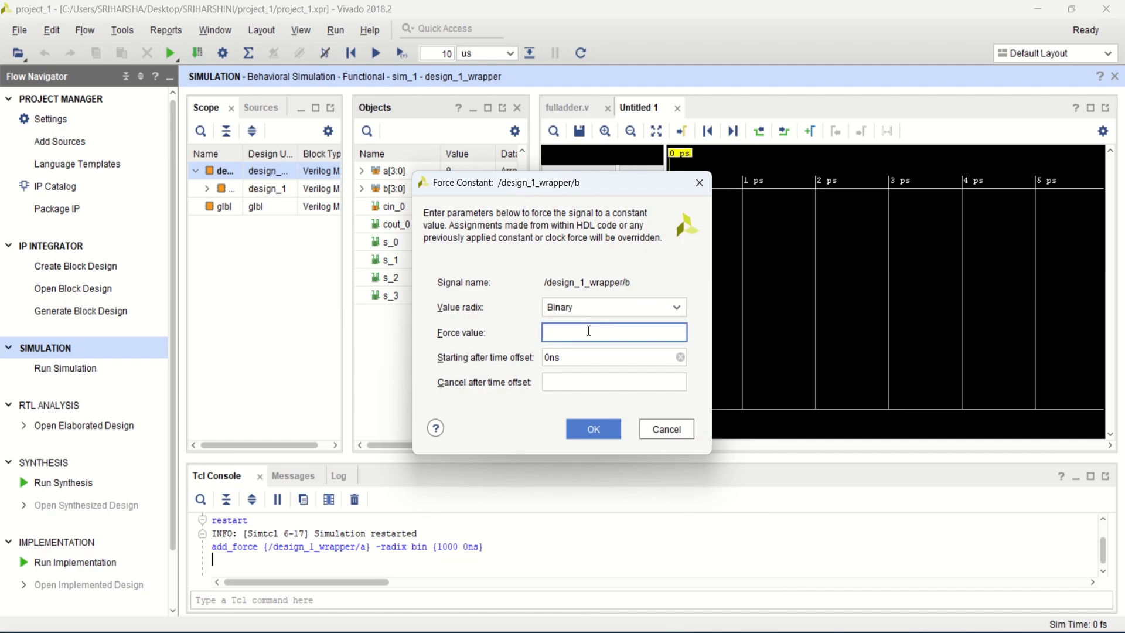
text(0011)
click(593, 430)
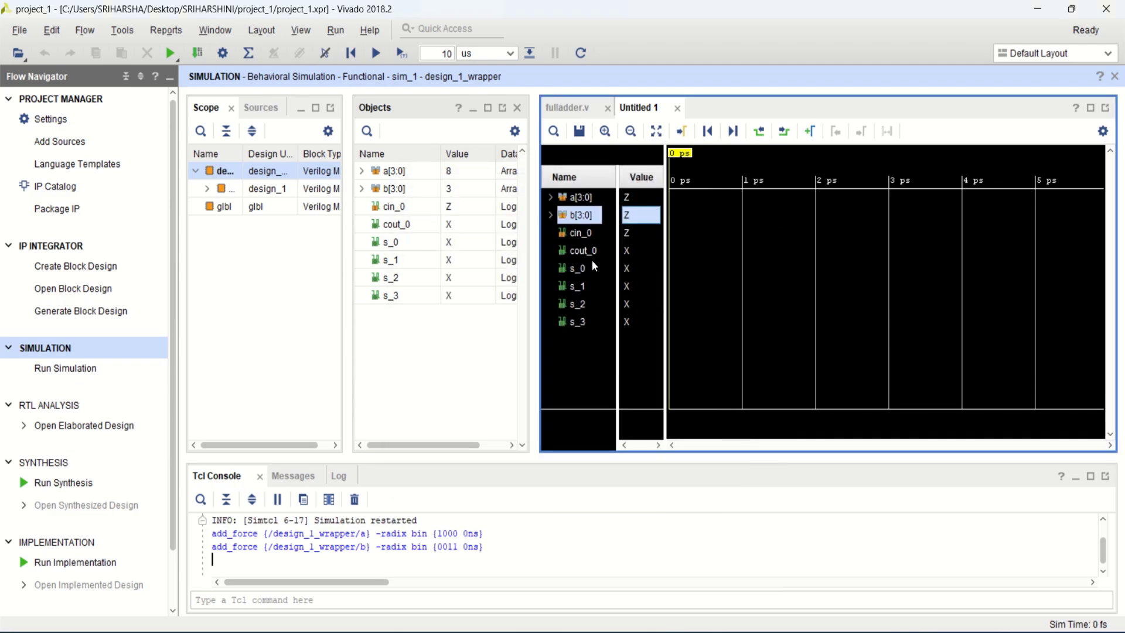
Force cin_0 to a constant binary 0.
click(582, 235)
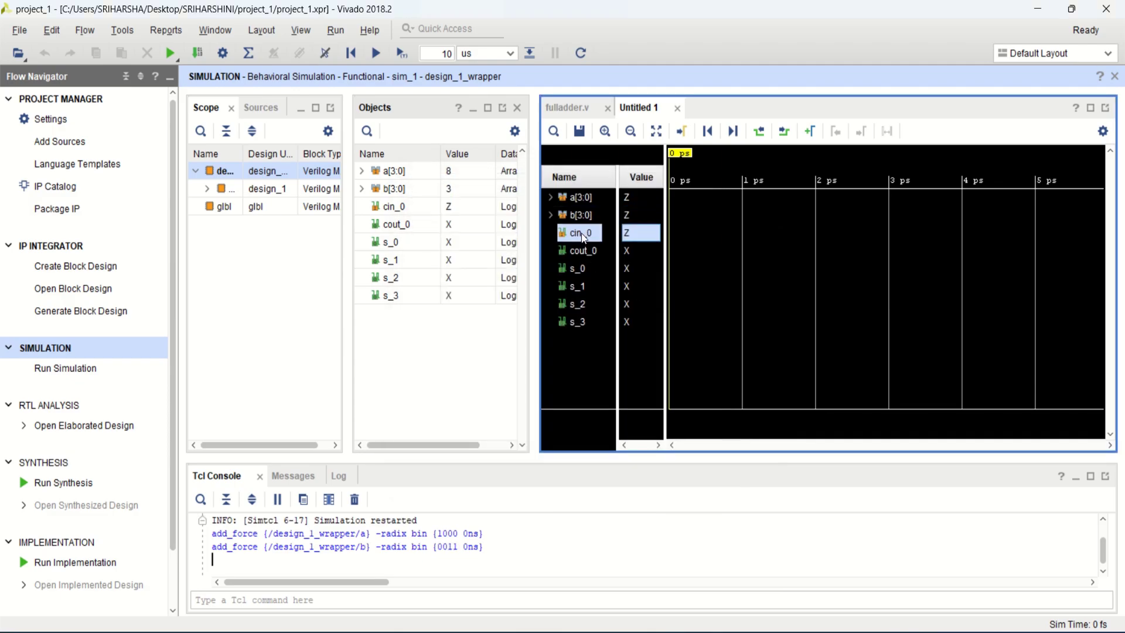
right_click(582, 236)
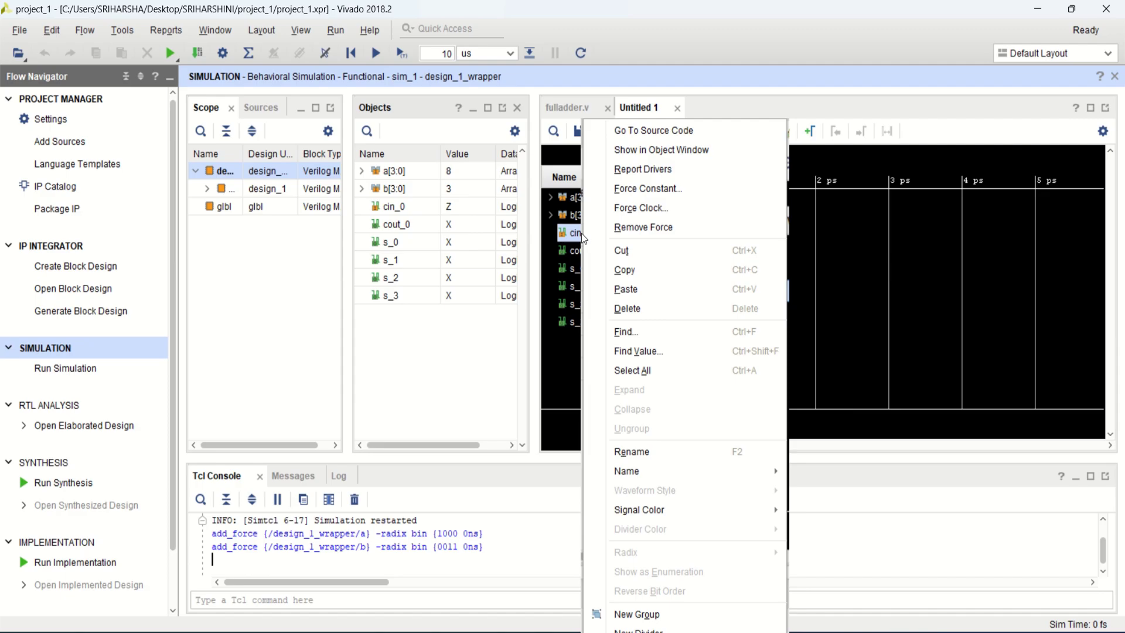
click(666, 190)
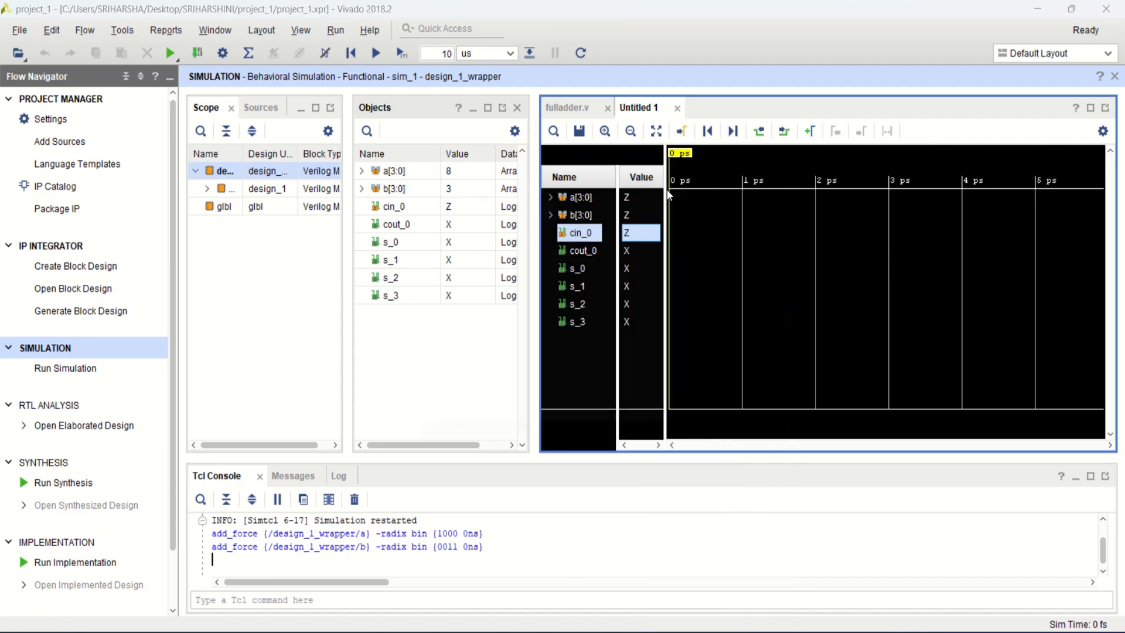
click(600, 308)
click(589, 327)
click(577, 333)
text(0)
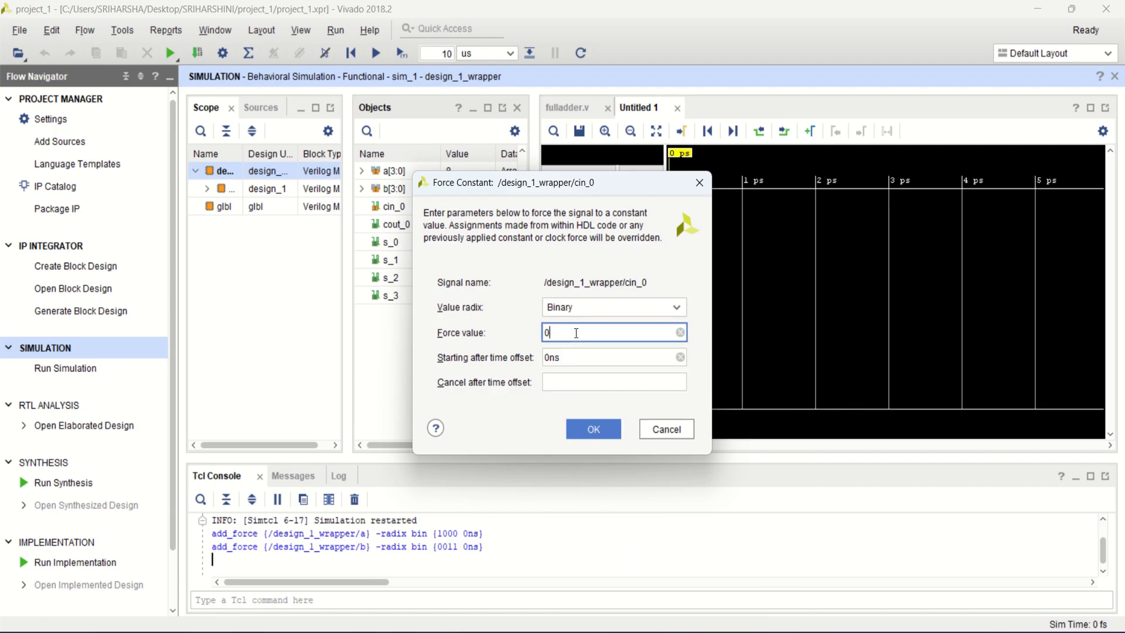
click(593, 429)
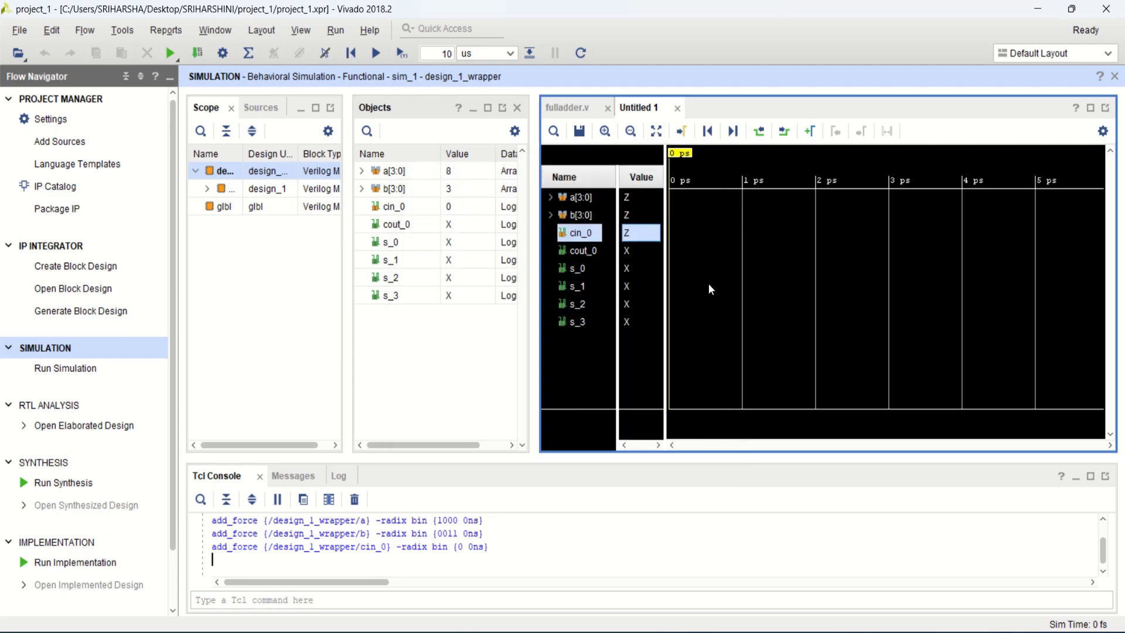
Run the simulation for 10 us and select cout_0 in the waveform.
click(438, 54)
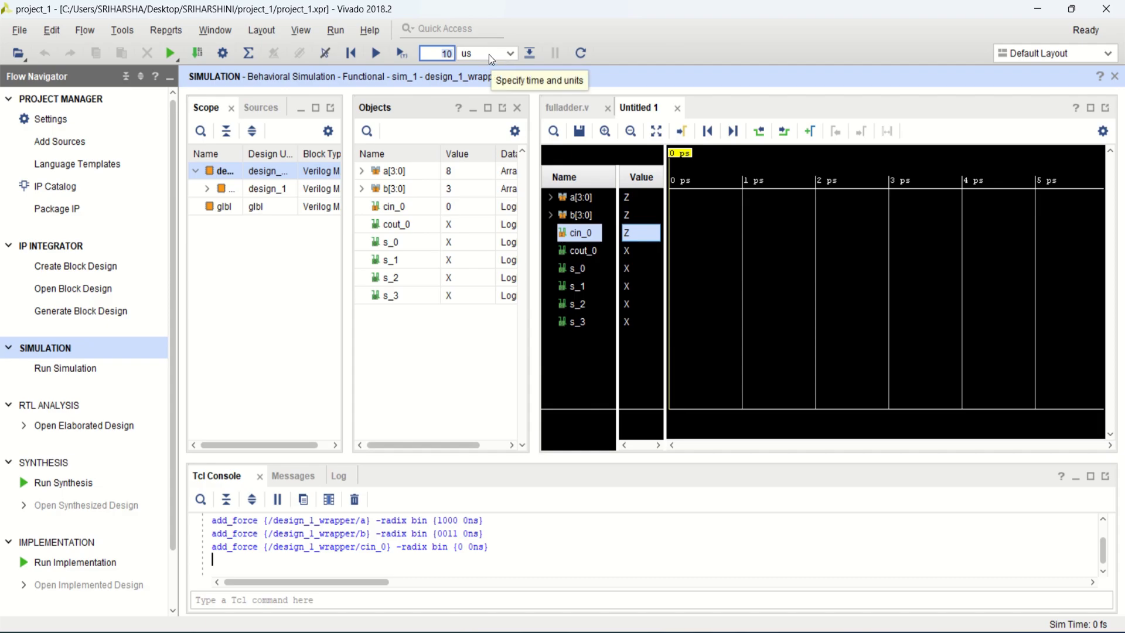
click(401, 53)
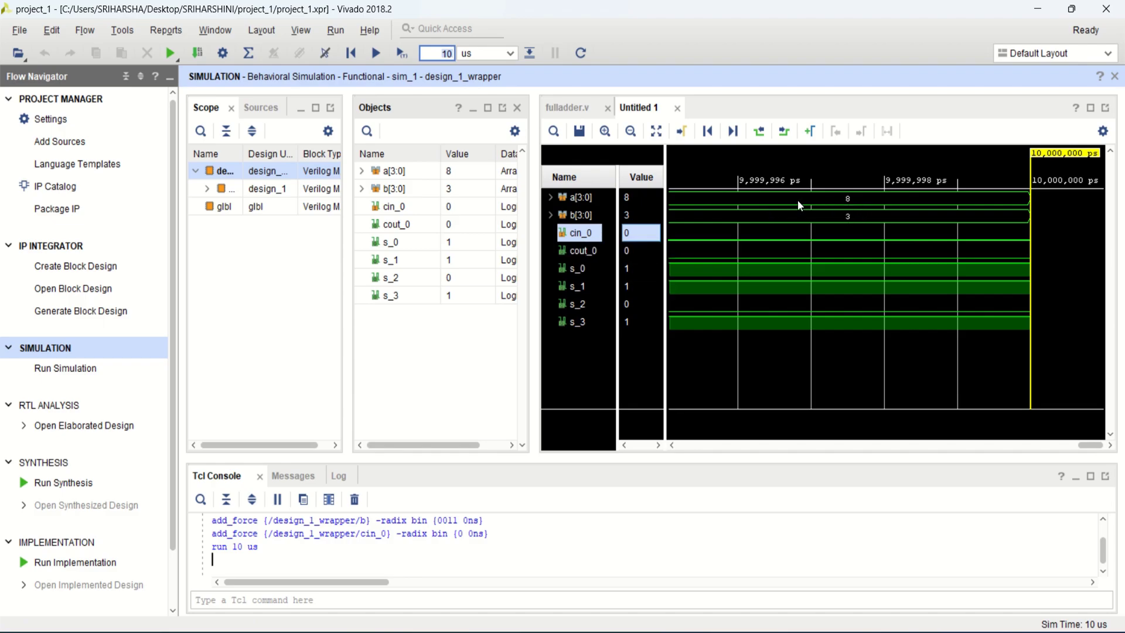
click(579, 255)
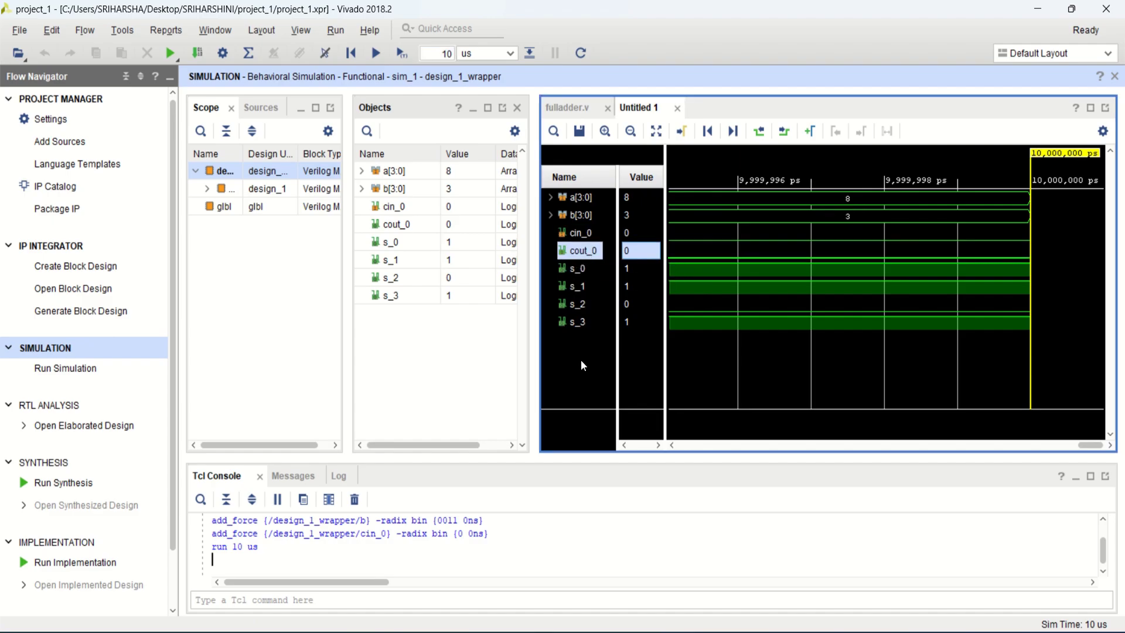
Group cout_0 and the sum bits into a new virtual bus with the default name and expand it.
shift+drag(578, 266, 578, 322)
right_click(582, 253)
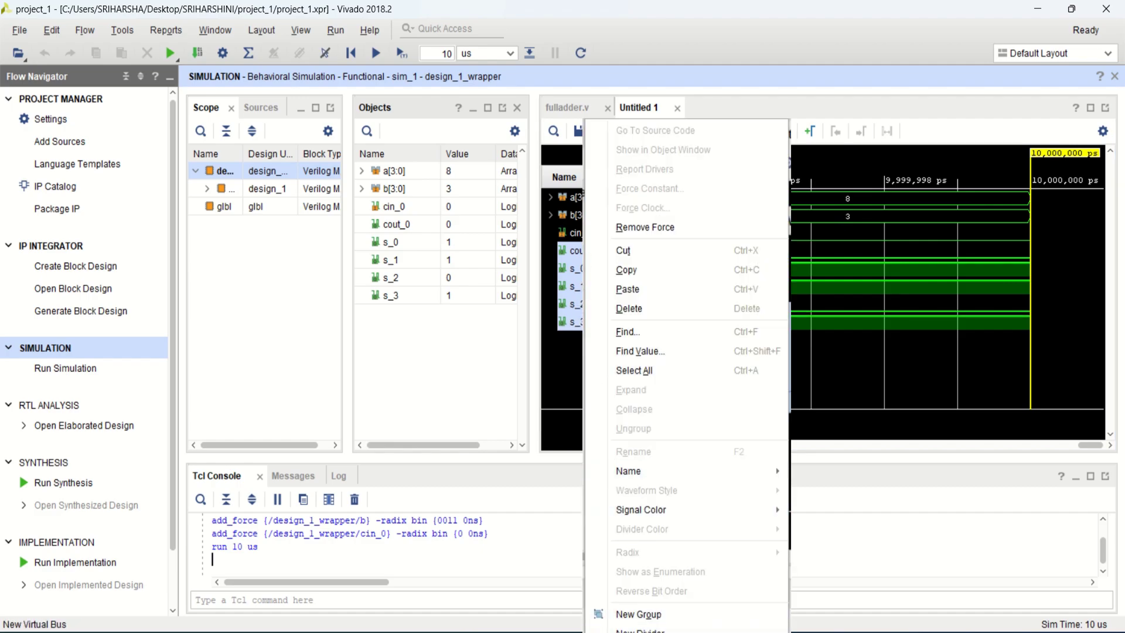
click(644, 632)
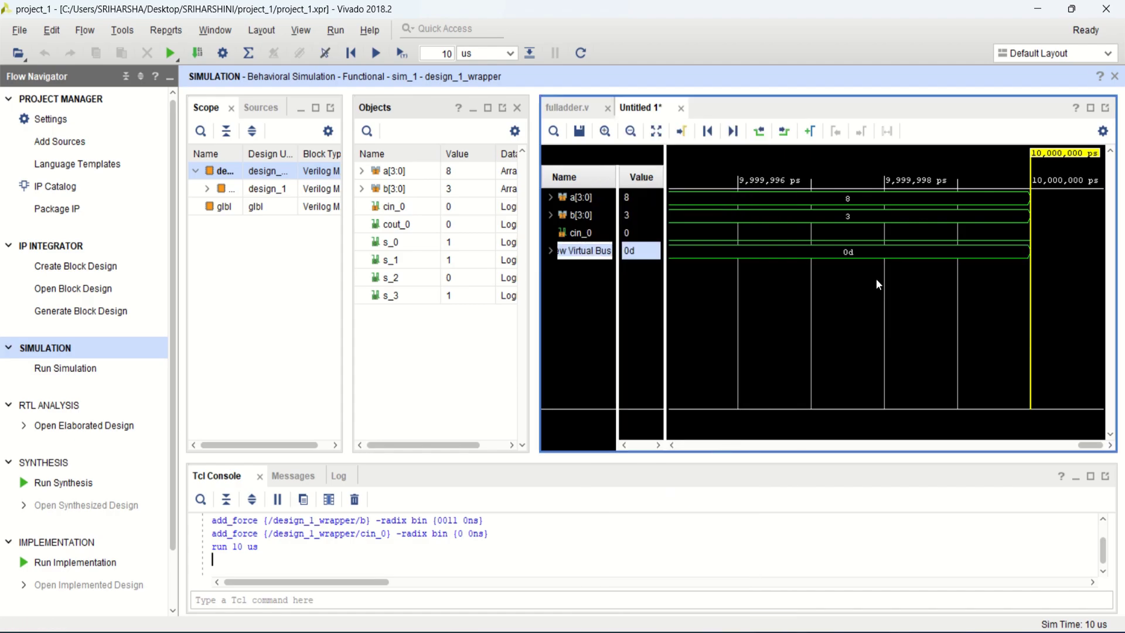
click(558, 267)
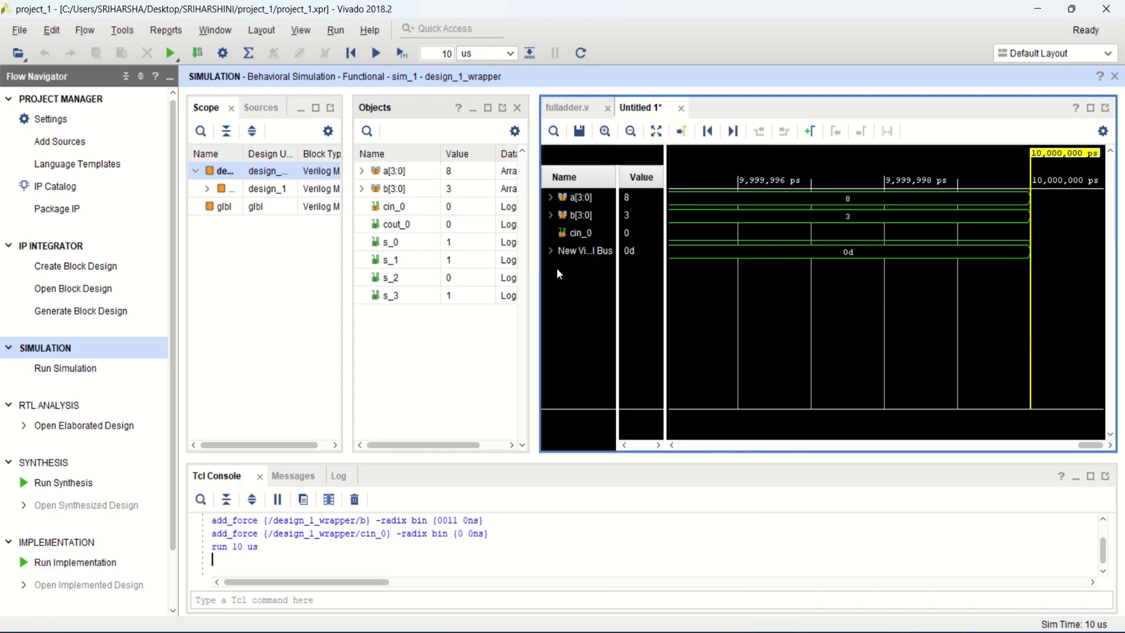
click(551, 251)
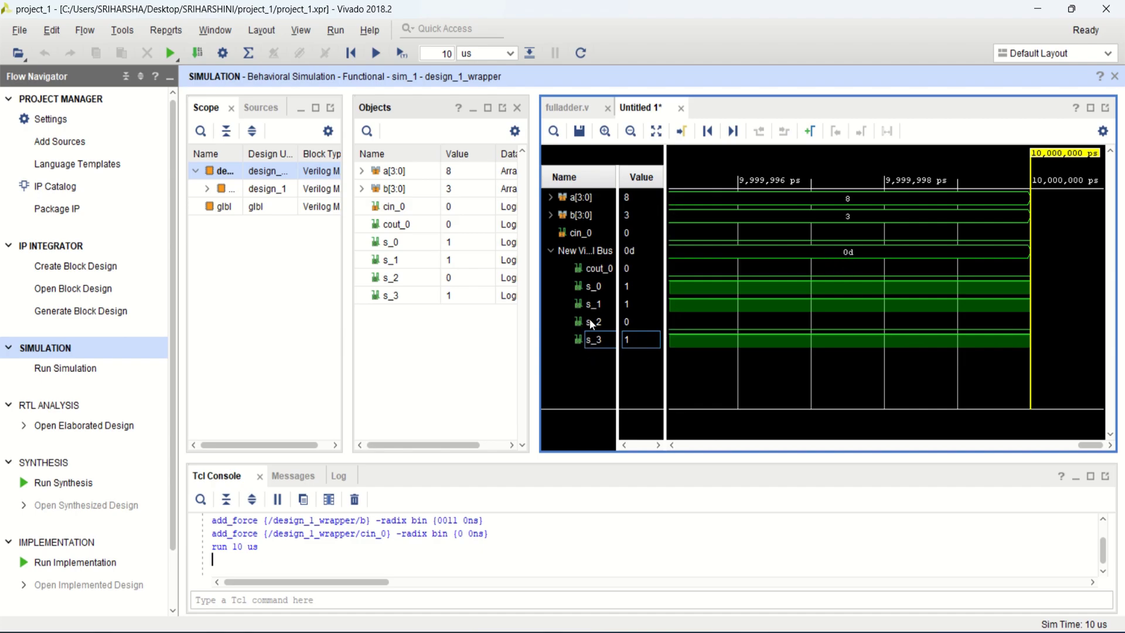
Reorder the bus bits to cout_0, s_3, s_2, s_1, s_0 and place the marker at 9,999,996 ps.
click(582, 339)
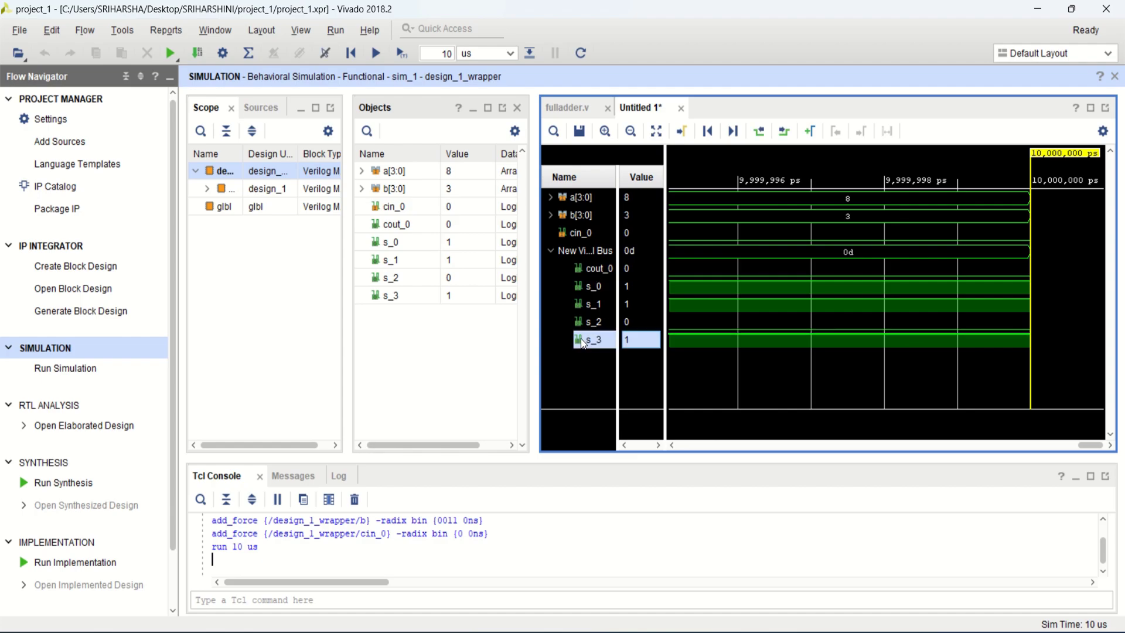
drag(584, 272, 583, 278)
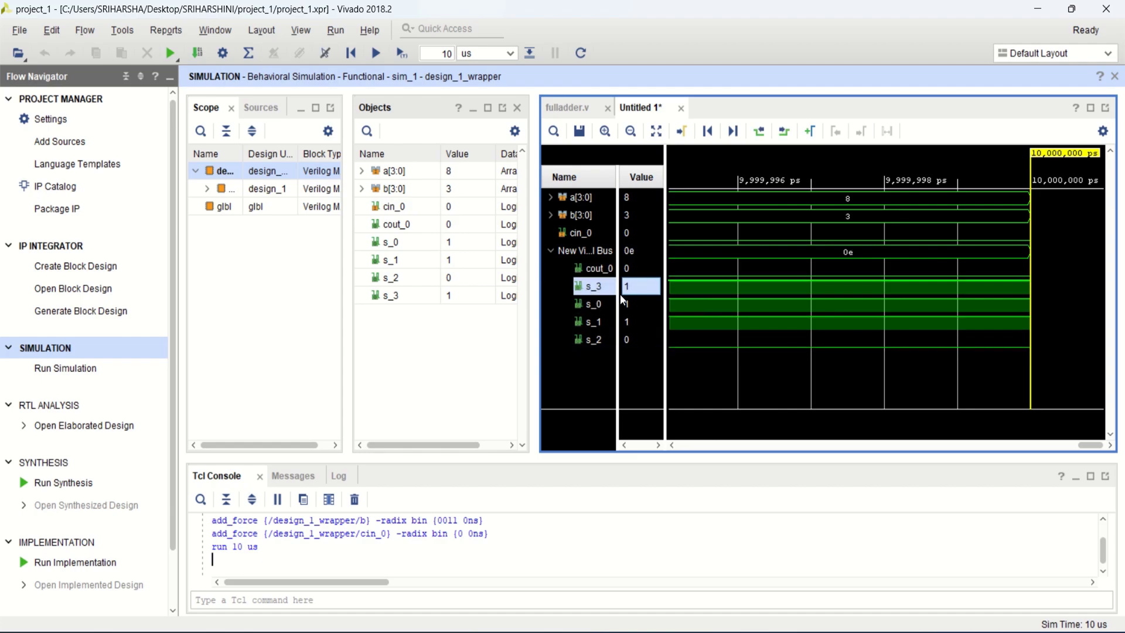
drag(591, 342, 597, 293)
click(592, 340)
drag(591, 345, 652, 319)
click(738, 375)
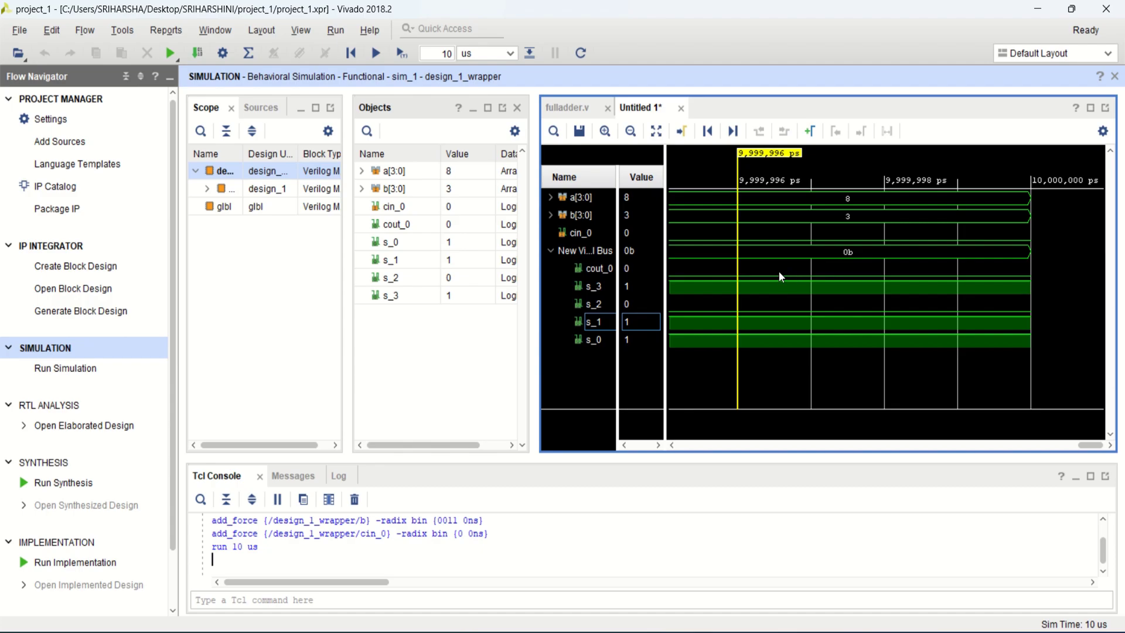
Display the virtual bus in Unsigned Decimal radix, reading 11.
click(587, 253)
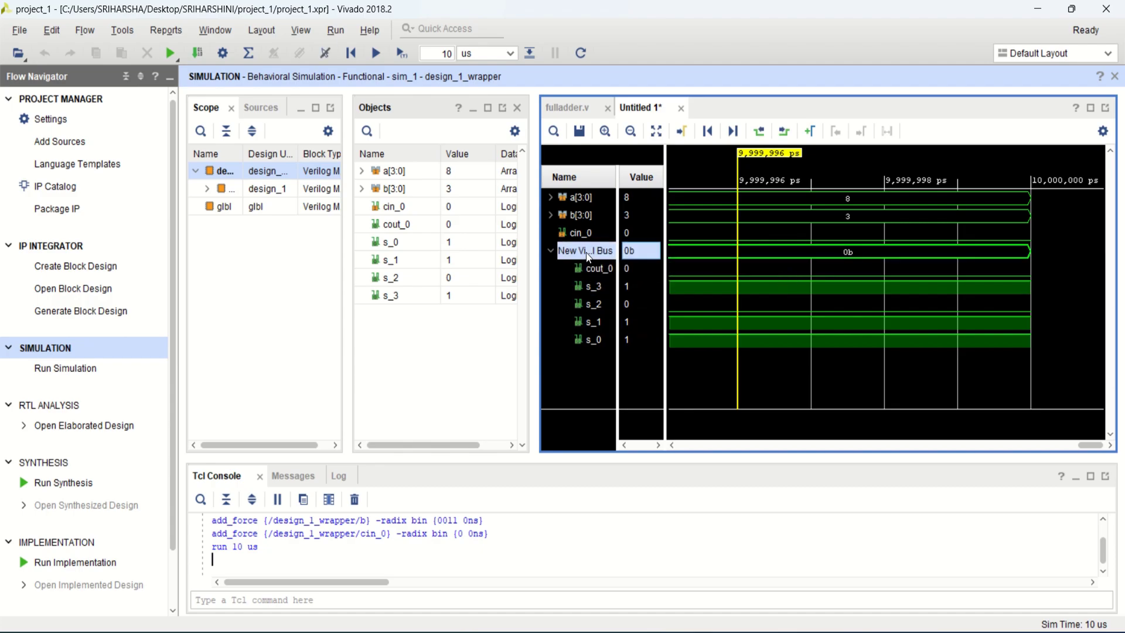
right_click(588, 256)
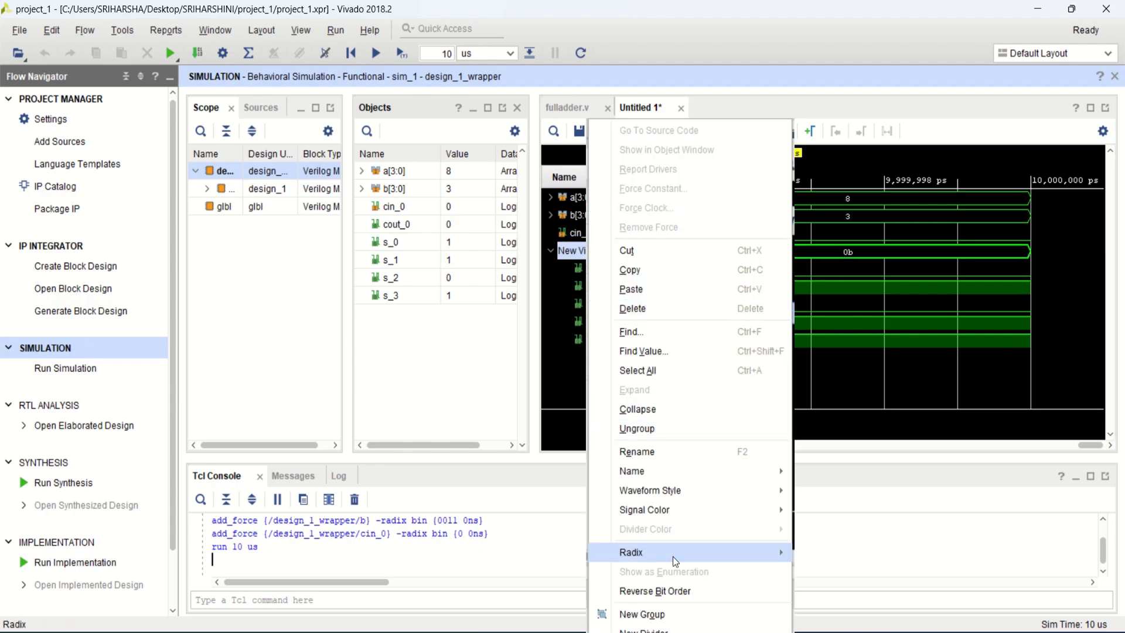
mouse_move(676, 554)
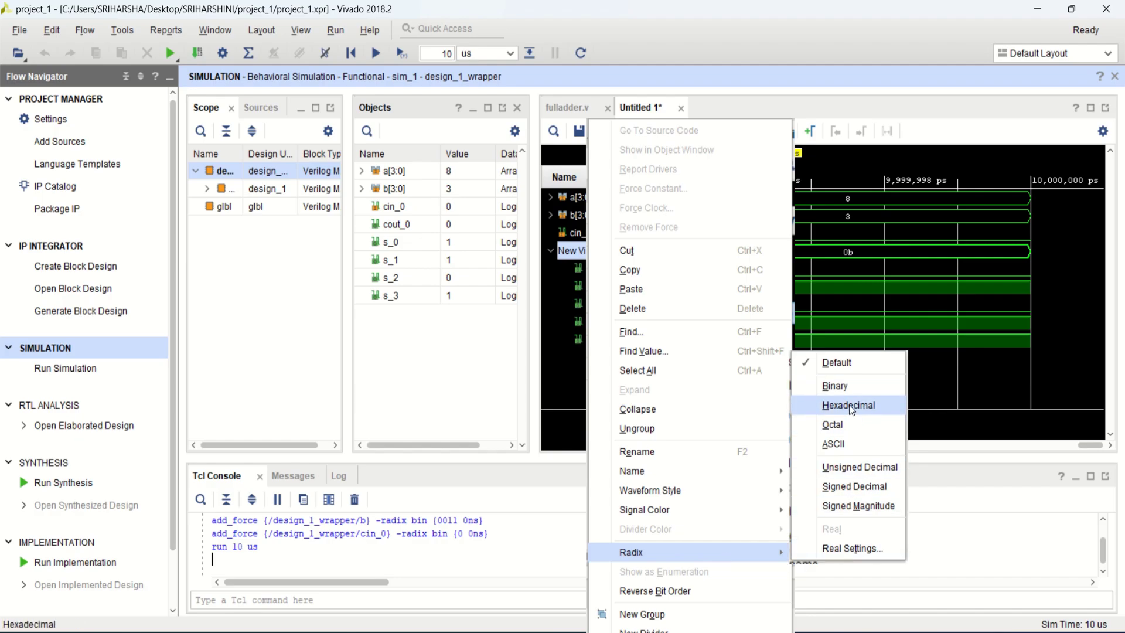
click(873, 469)
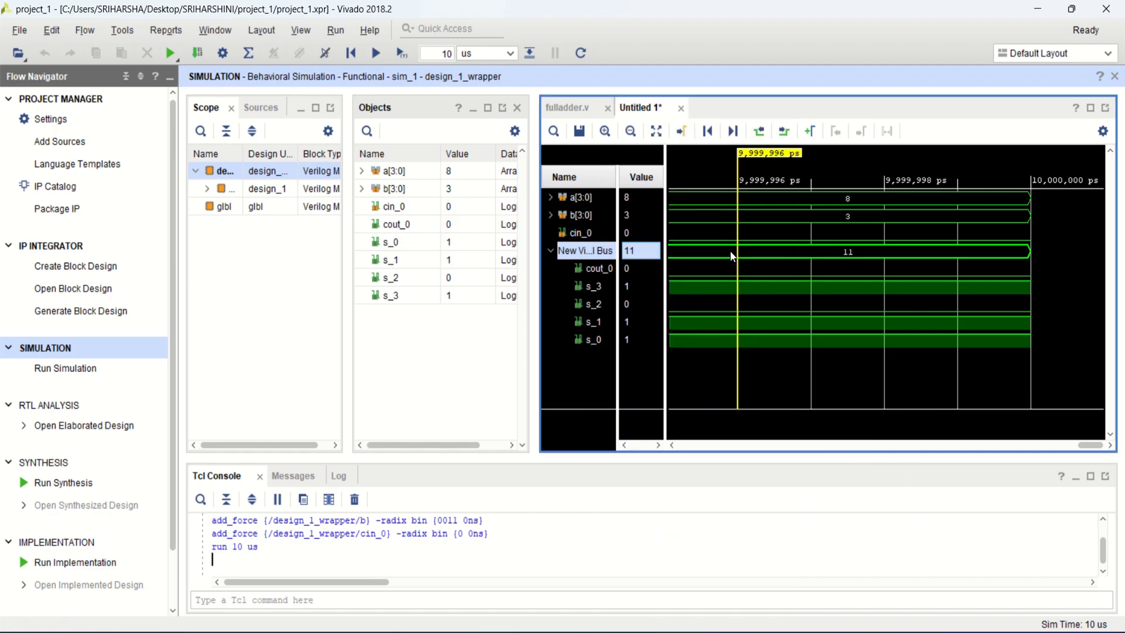
Select the a[3:0], b[3:0], cin_0 and virtual bus rows together.
click(580, 200)
ctrl+click(582, 215)
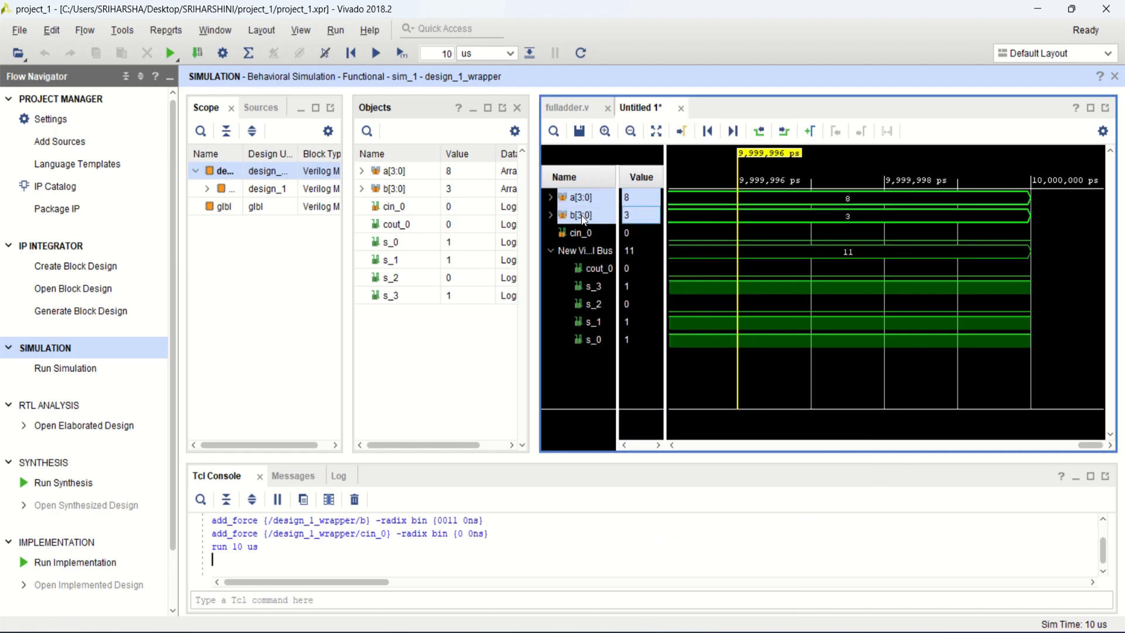
ctrl+click(583, 234)
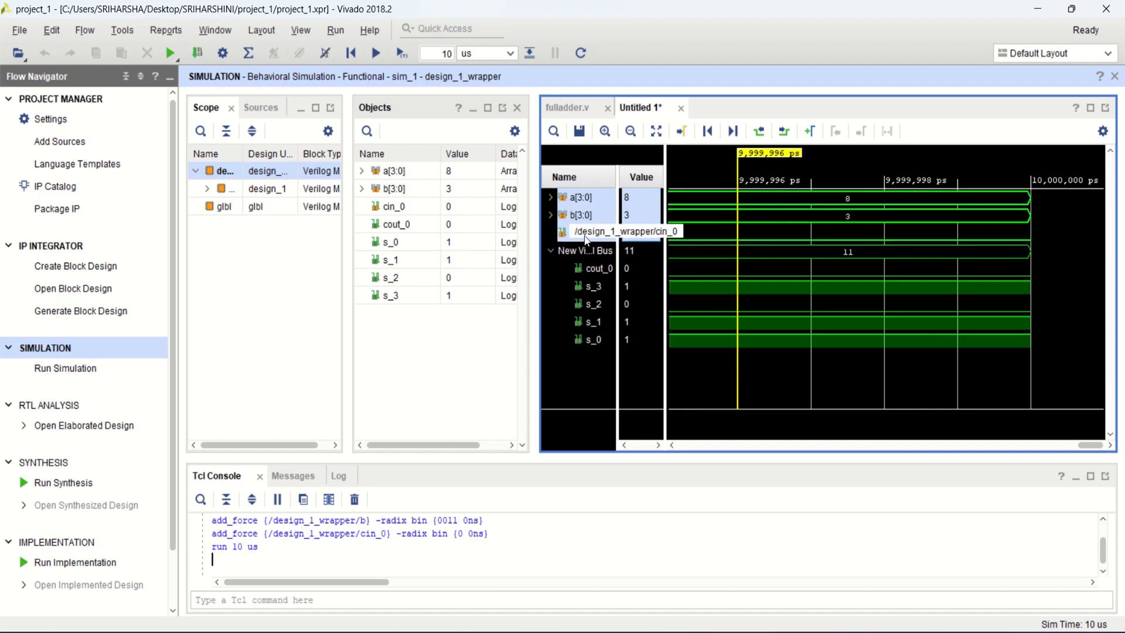
ctrl+click(586, 252)
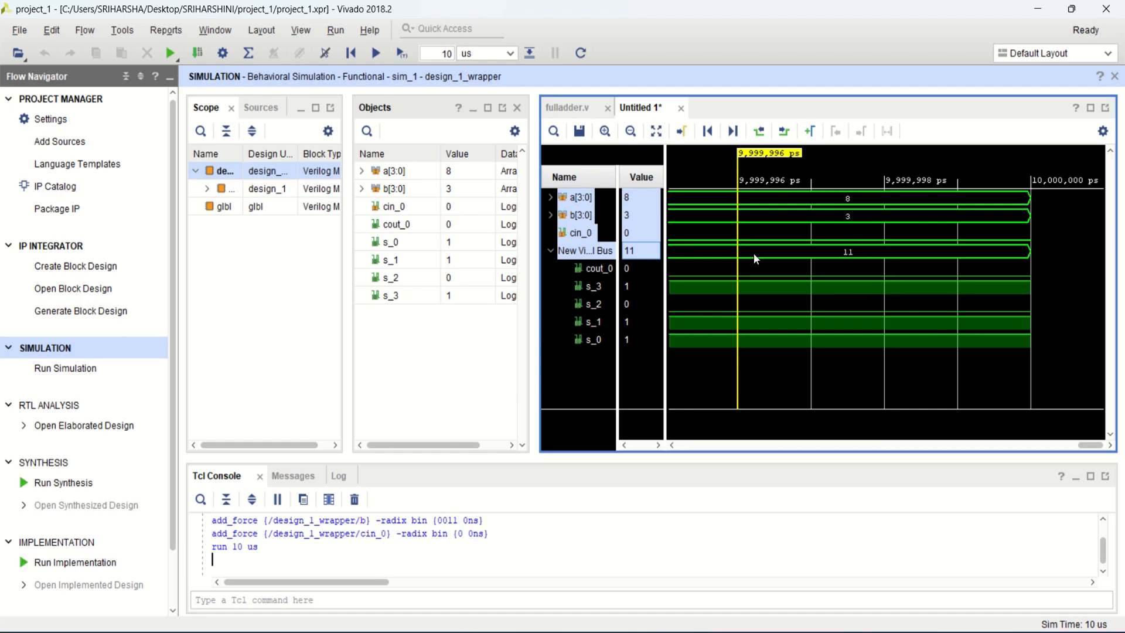
Force cin_0 to a constant value of 1 in binary radix.
click(571, 237)
right_click(580, 237)
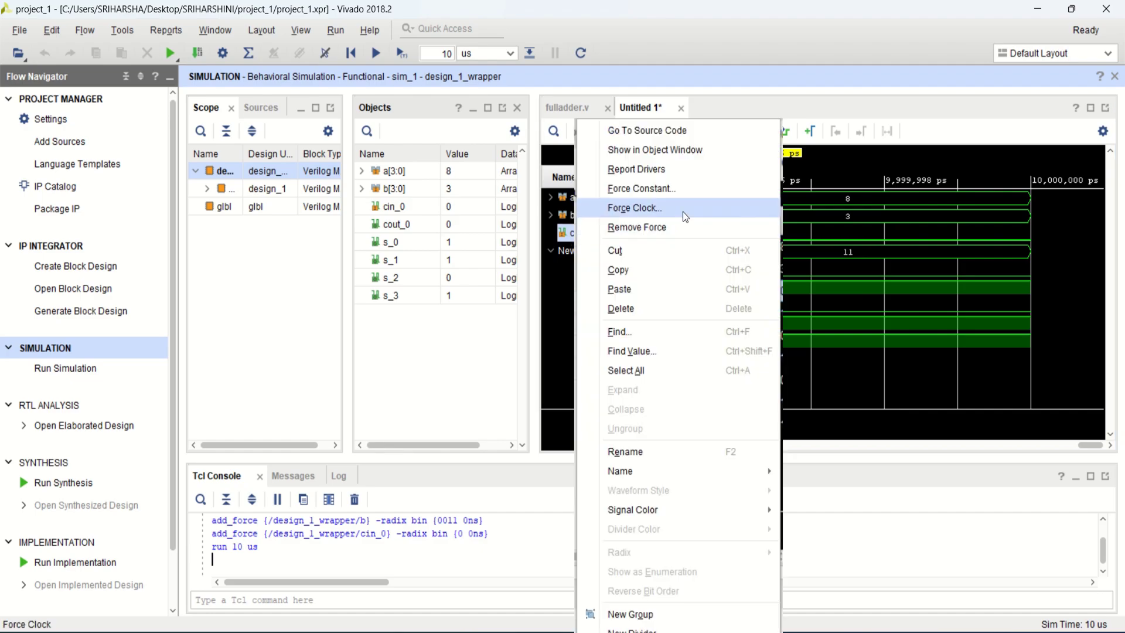
click(685, 191)
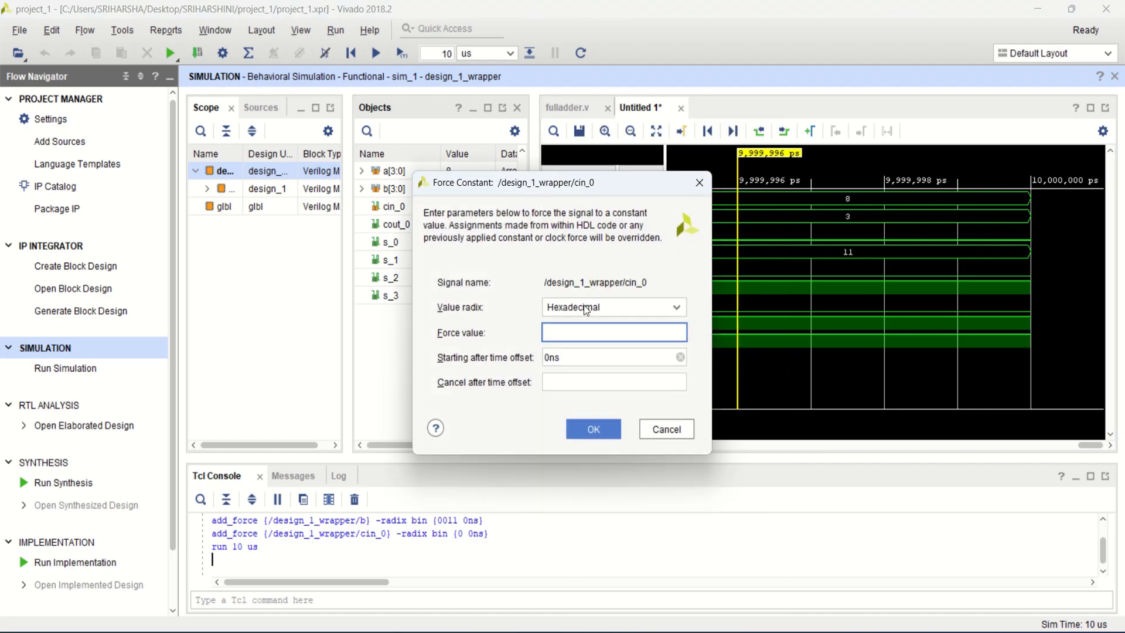
click(633, 307)
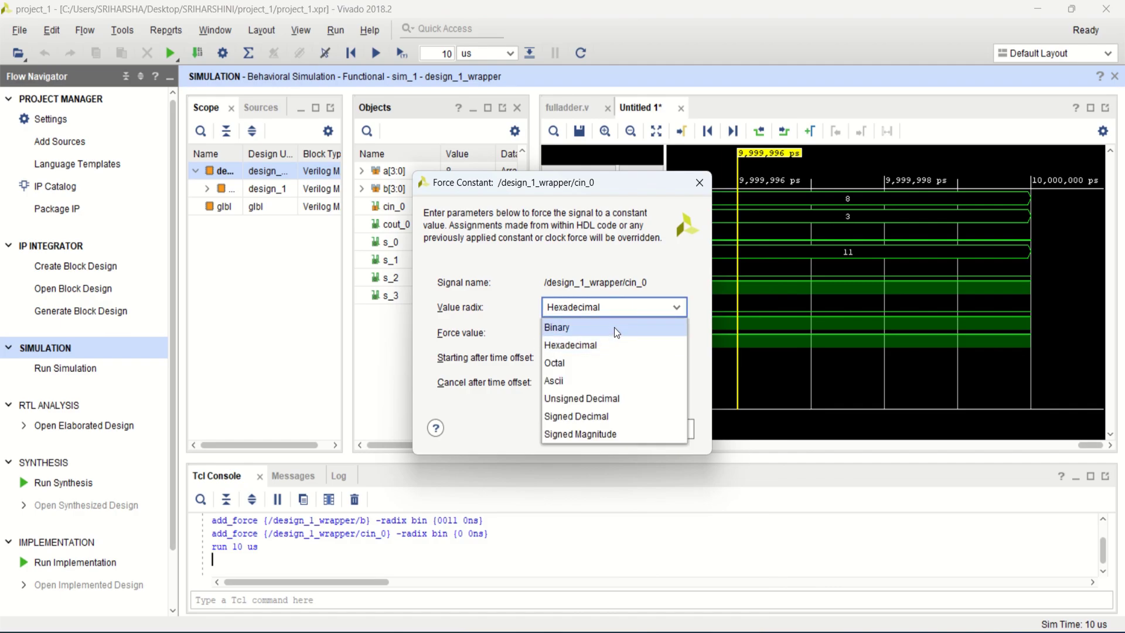
click(614, 327)
click(578, 333)
text(1)
click(593, 430)
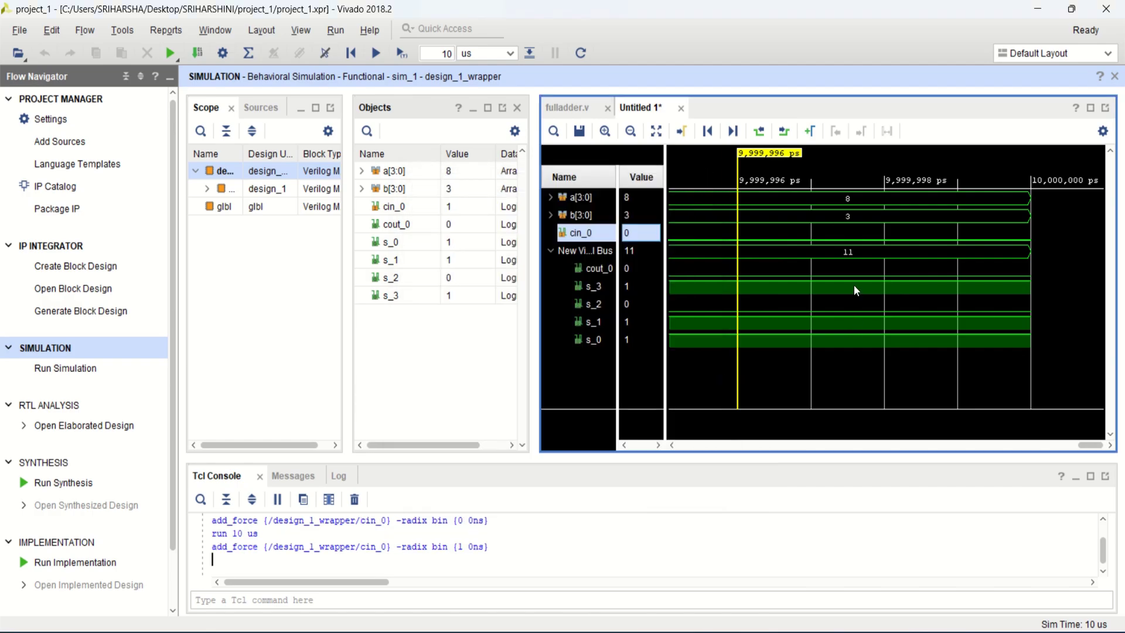
Run 10 us more, maximize the waveform, and place the marker near 10,000,002 ps.
click(402, 53)
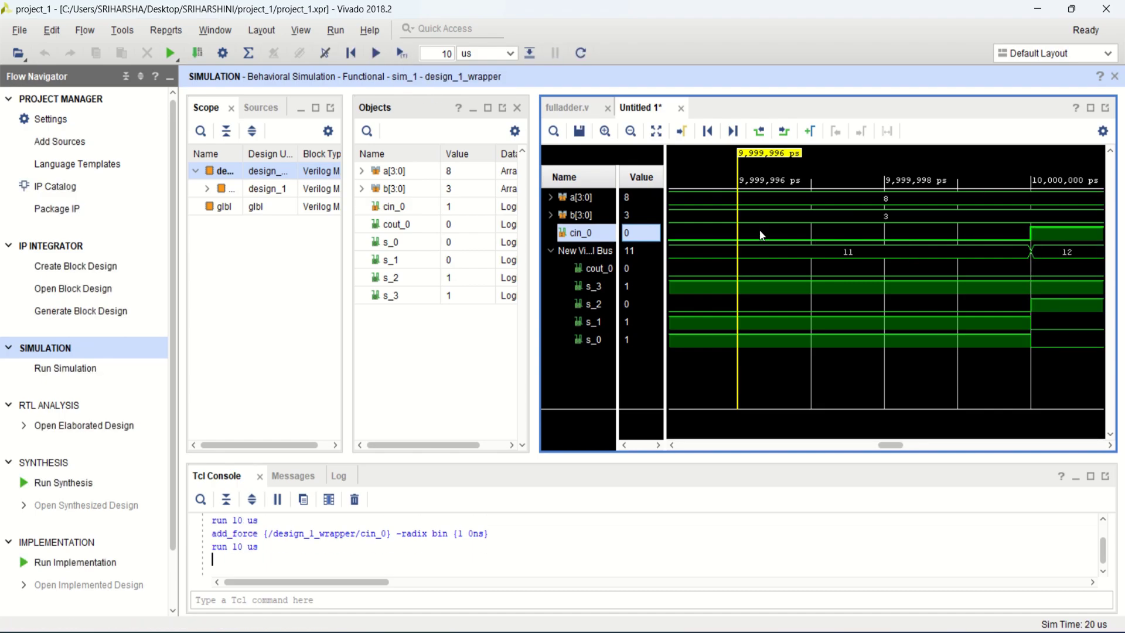
click(1091, 108)
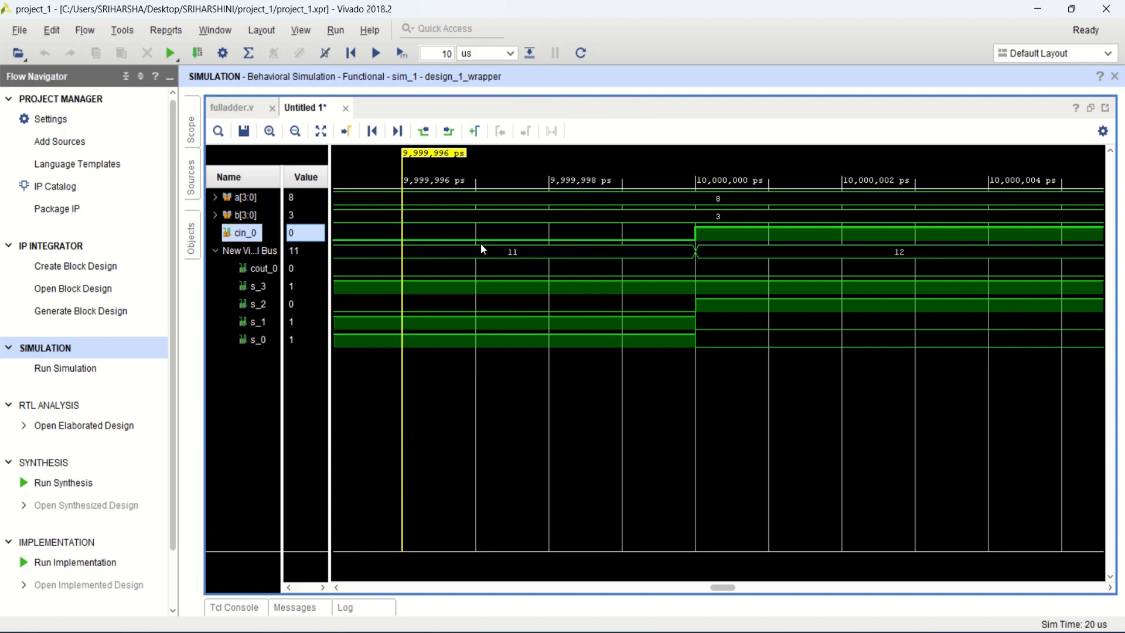
click(904, 254)
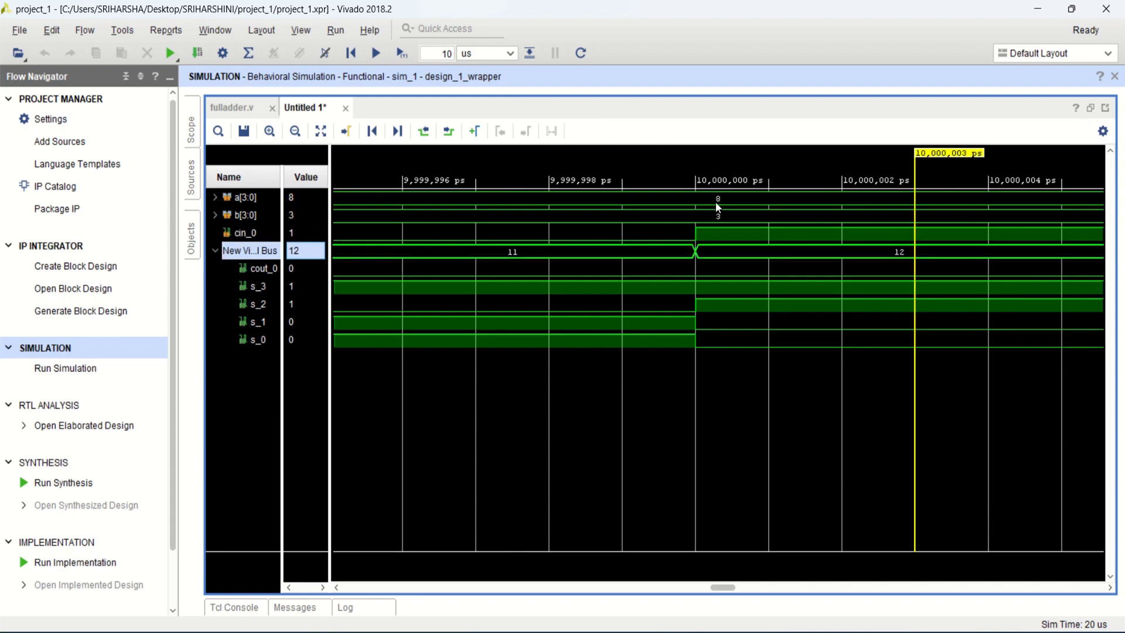
click(815, 231)
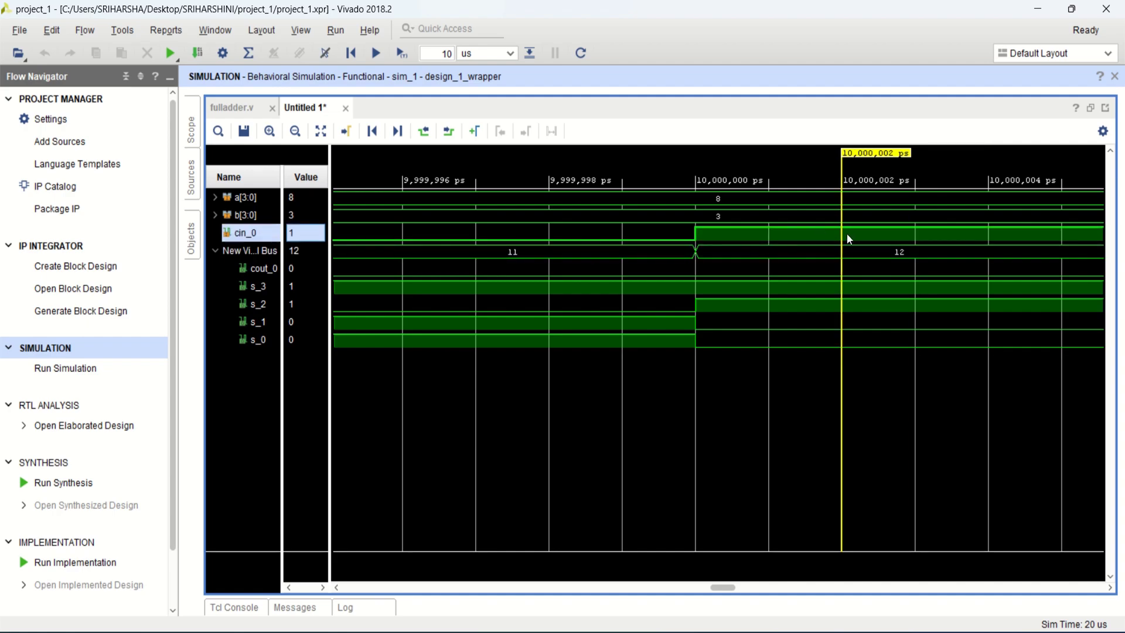